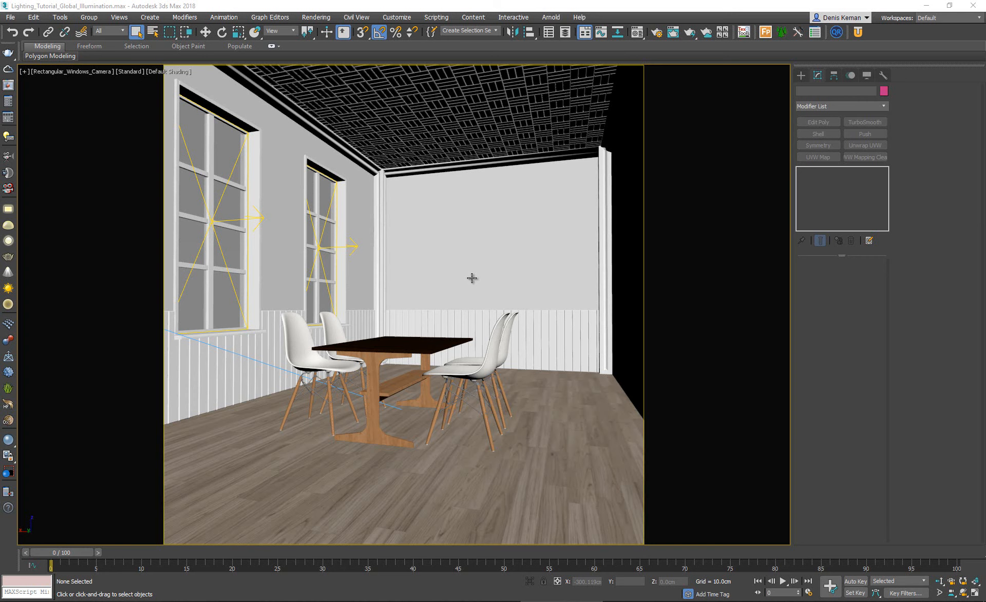
# - Switch from the camera to the perspective view and examine the room model from outside
pyautogui.click(472, 278)
pyautogui.press('p')
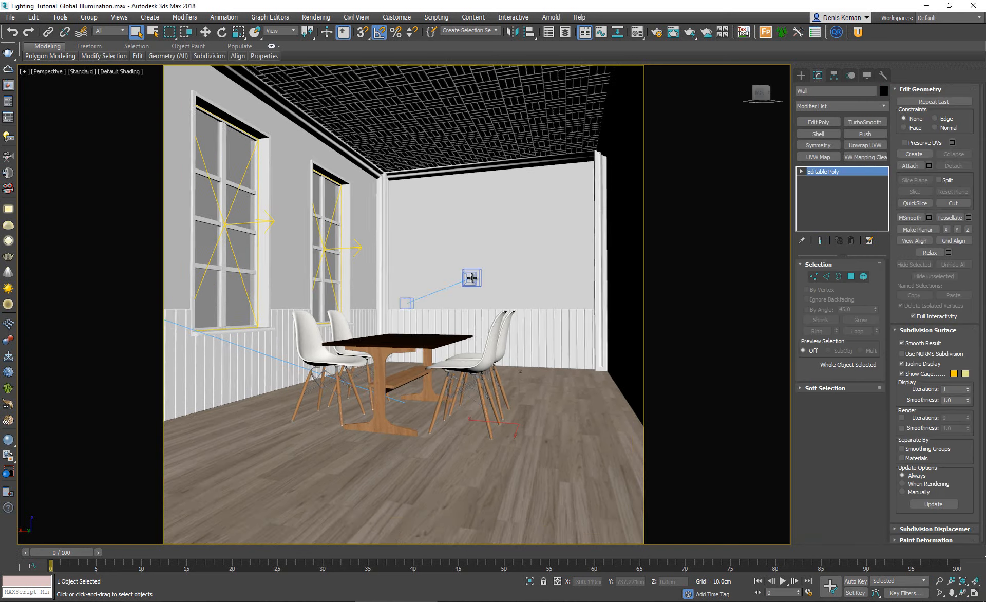
pyautogui.hotkey('alt', 'q')
pyautogui.keyDown('alt'); pyautogui.moveTo(334, 258); pyautogui.dragTo(480, 300, button='middle'); pyautogui.keyUp('alt')
pyautogui.hotkey('shift', 'f')
pyautogui.moveTo(513, 380); pyautogui.dragTo(234, 386, button='middle')
pyautogui.scroll(-5, 234, 385)
pyautogui.click(340, 407)
pyautogui.keyDown('alt'); pyautogui.moveTo(341, 405); pyautogui.dragTo(478, 356, button='middle'); pyautogui.keyUp('alt')
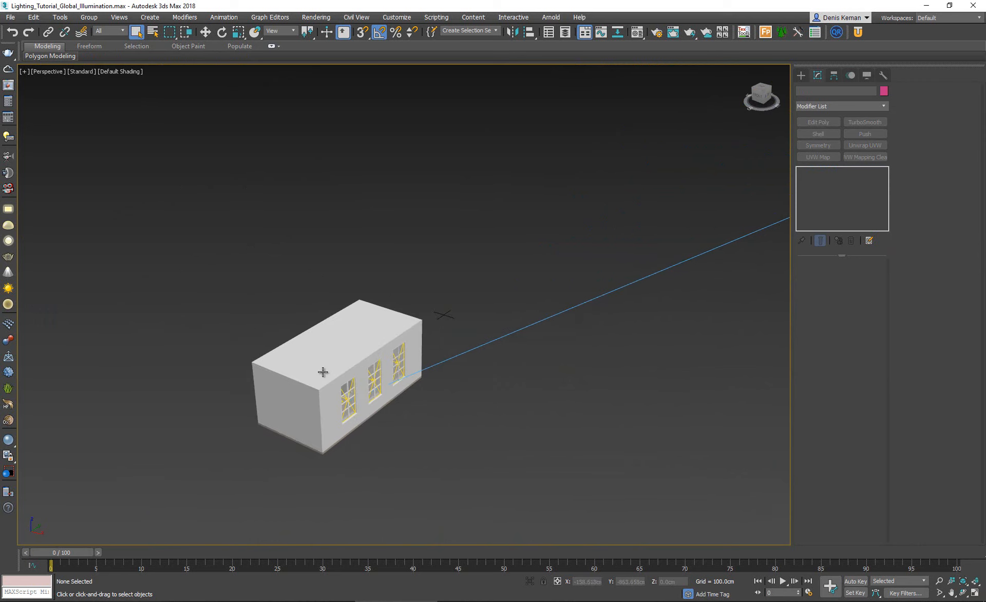
# - Select the VRaySun outside the building and inspect its parameters and the VRaySky map in the environment settings
pyautogui.moveTo(326, 368); pyautogui.dragTo(190, 470, button='middle')
pyautogui.scroll(-3, 190, 470)
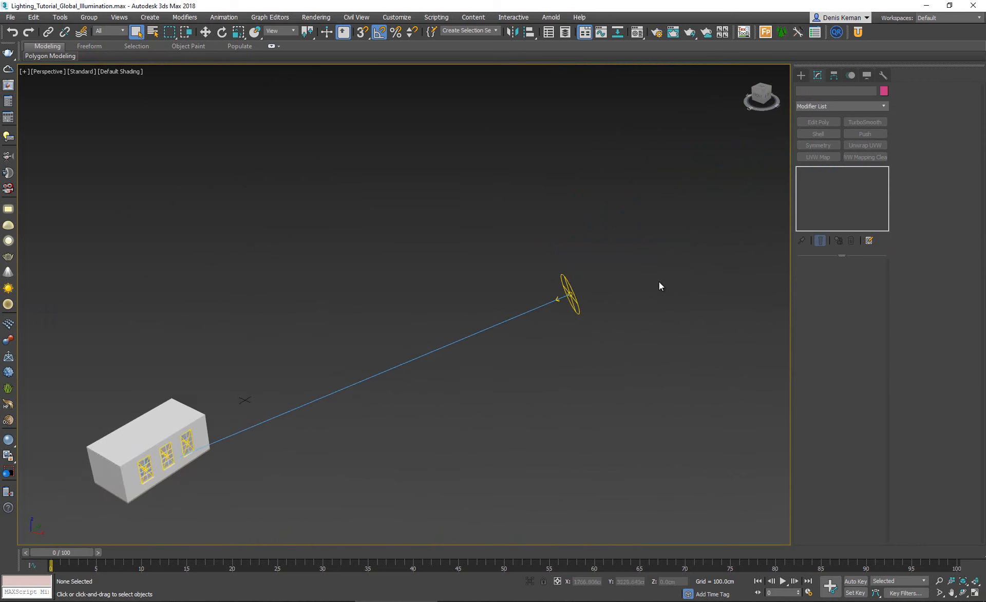
pyautogui.click(582, 301)
pyautogui.moveTo(250, 386); pyautogui.dragTo(435, 307, button='middle')
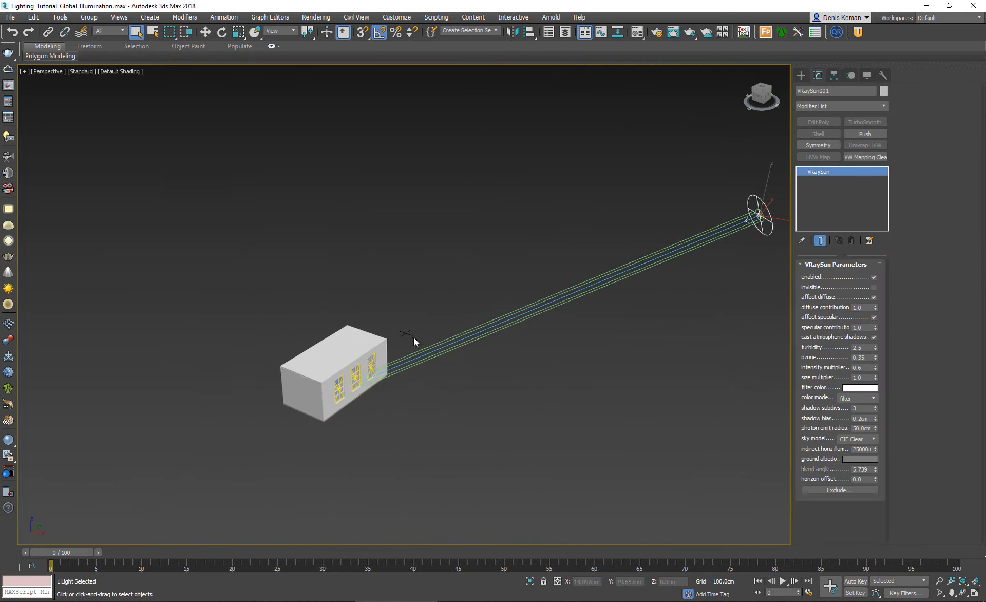
pyautogui.moveTo(499, 346); pyautogui.dragTo(427, 369, button='middle')
pyautogui.press('8')
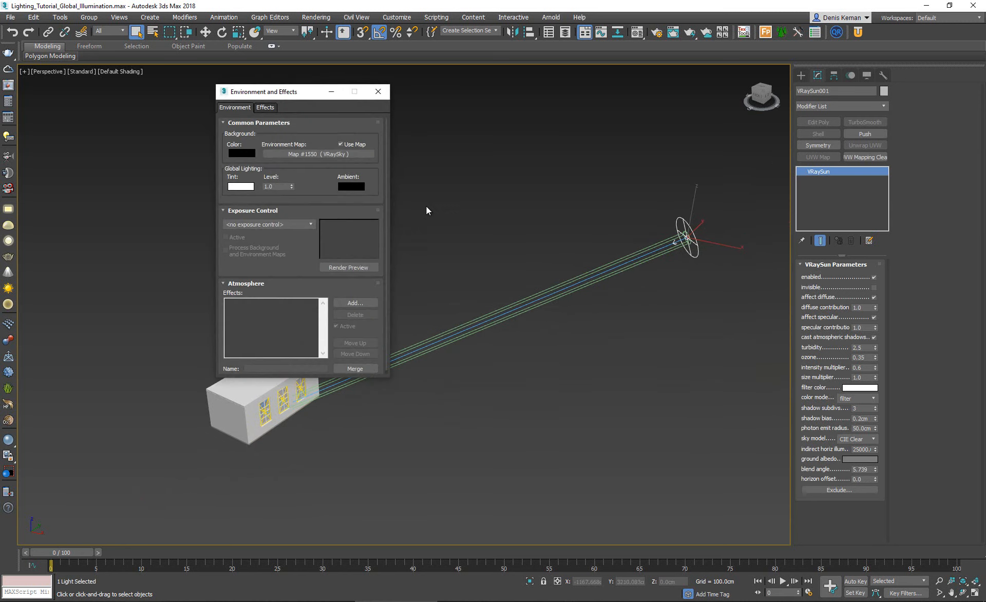
pyautogui.click(378, 92)
pyautogui.scroll(10, 277, 405)
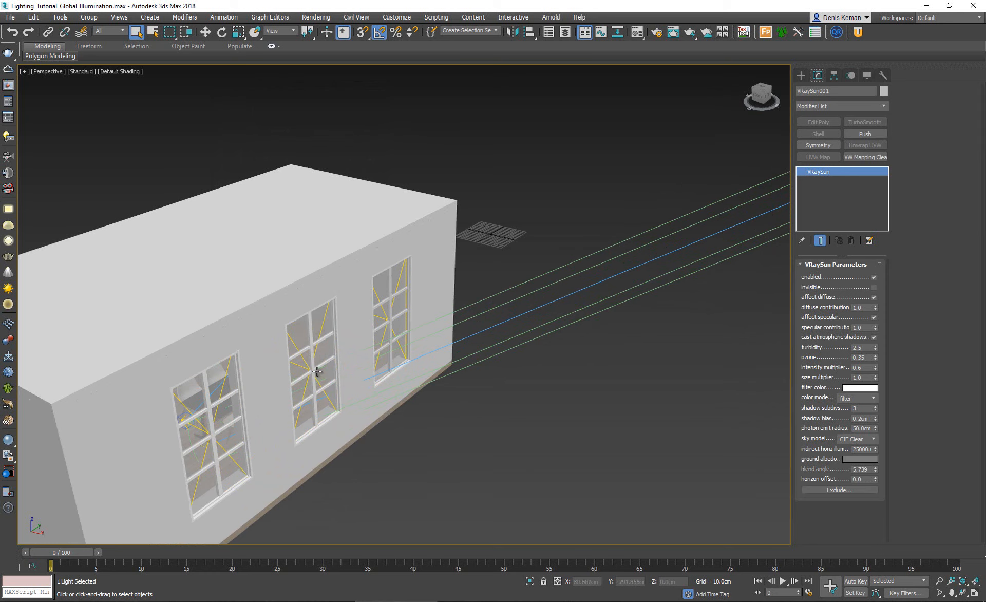
# - Select the V-Ray plane light in the middle window and inspect its skylight portal option
pyautogui.press('F3')
pyautogui.scroll(5, 314, 360)
pyautogui.click(311, 351)
pyautogui.press('F3')
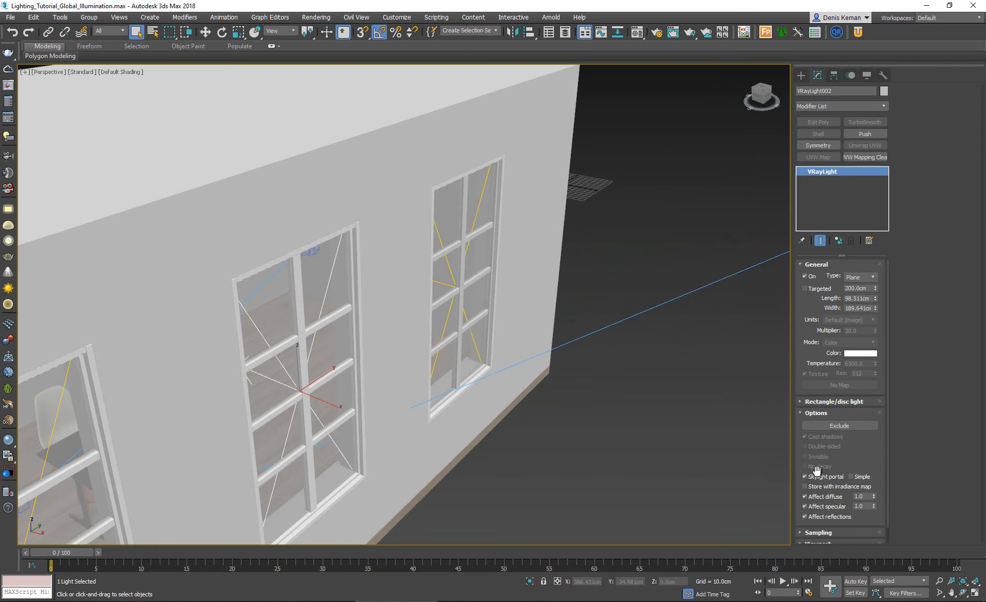
# - Return to the room's camera view with safe frames and examine the existing render in the V-Ray frame buffer
pyautogui.press('c')
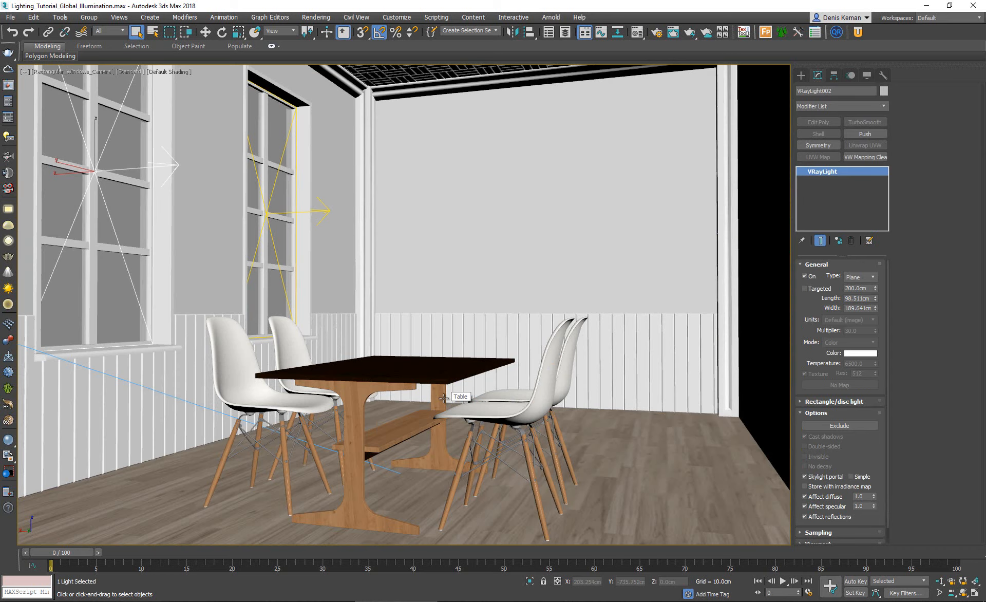
pyautogui.hotkey('shift', 'f')
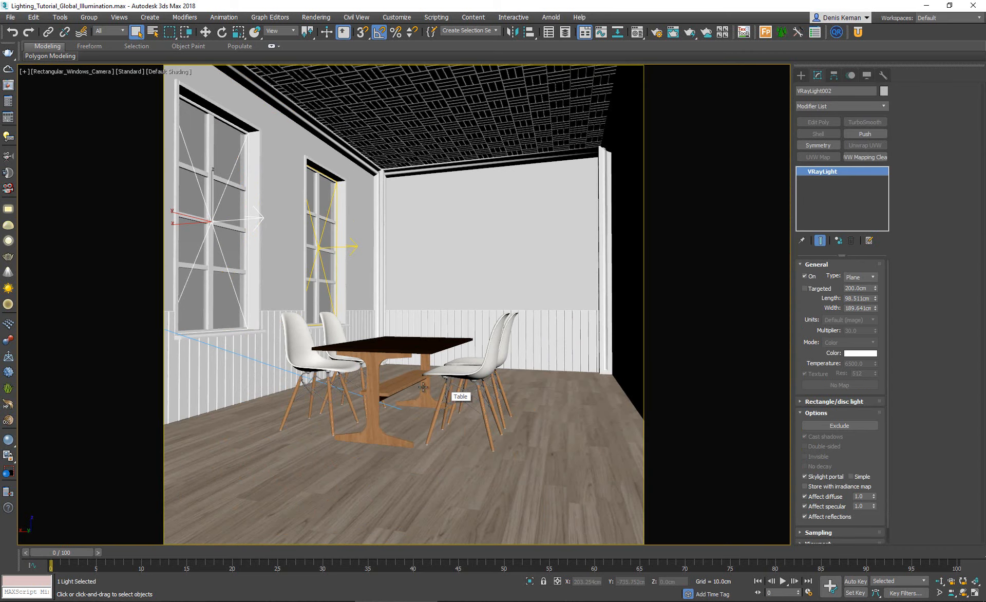
pyautogui.click(12, 102)
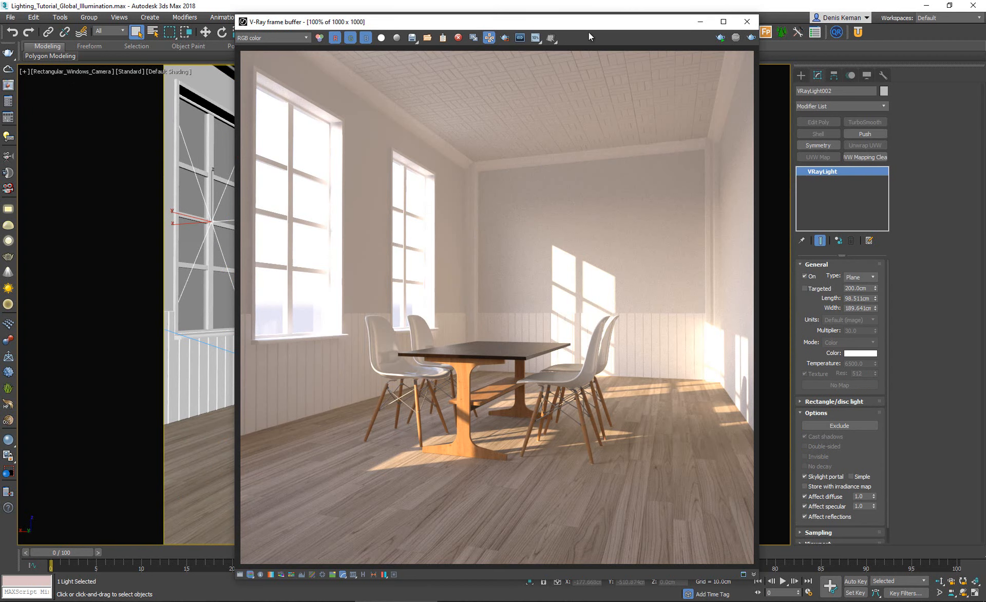
pyautogui.moveTo(583, 19); pyautogui.dragTo(532, 17)
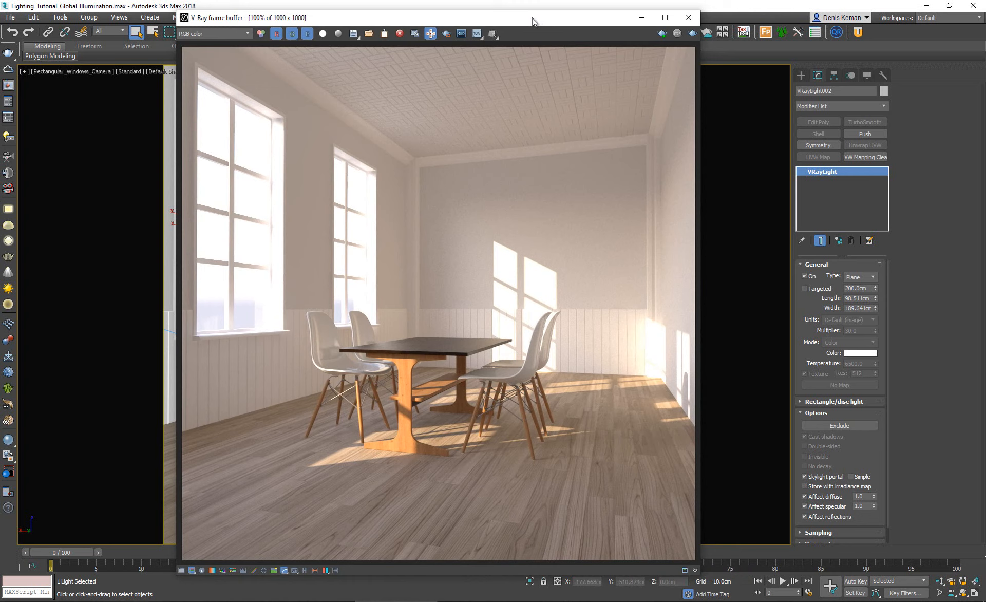
pyautogui.moveTo(532, 18); pyautogui.dragTo(459, 25)
pyautogui.click(611, 26)
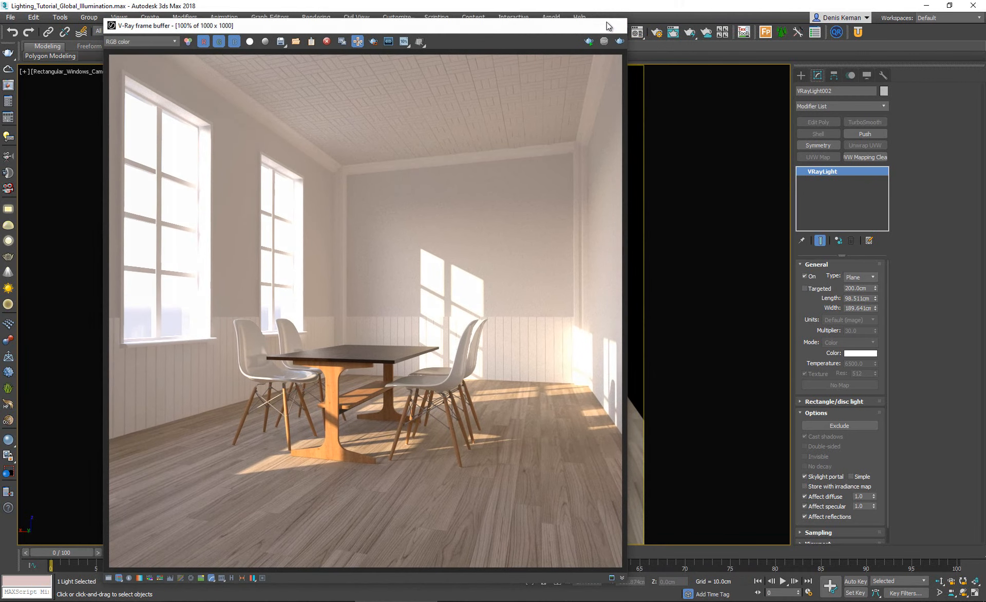
# - In the render setup, switch the image sampler to Progressive and set its render time to 0.0 minutes
pyautogui.press('F10')
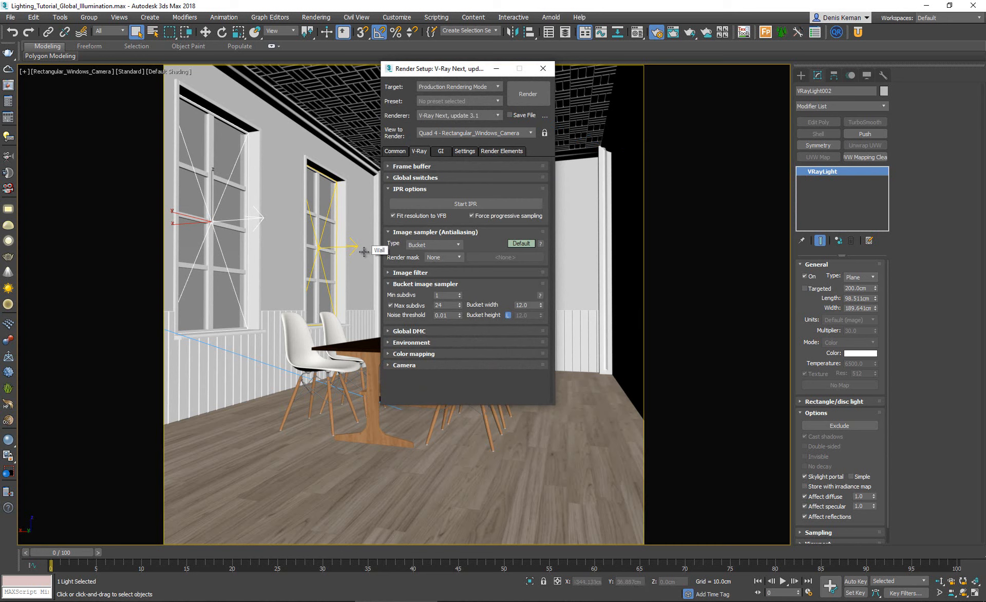
pyautogui.click(447, 246)
pyautogui.click(436, 258)
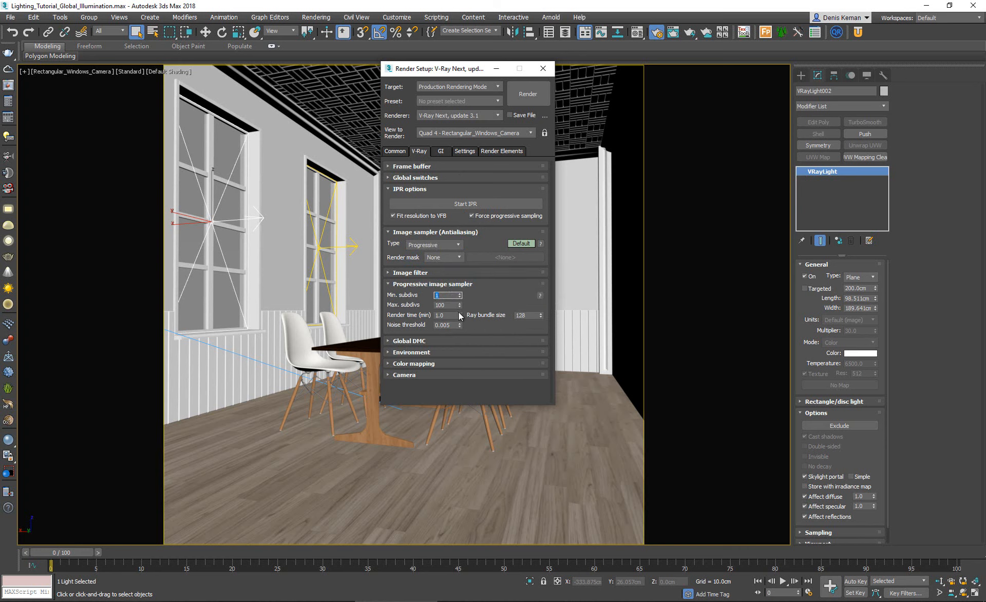
pyautogui.click(443, 314)
pyautogui.write('3.0')
# - Set the primary global illumination engine to Brute force, keeping Light cache as the secondary engine
pyautogui.click(445, 152)
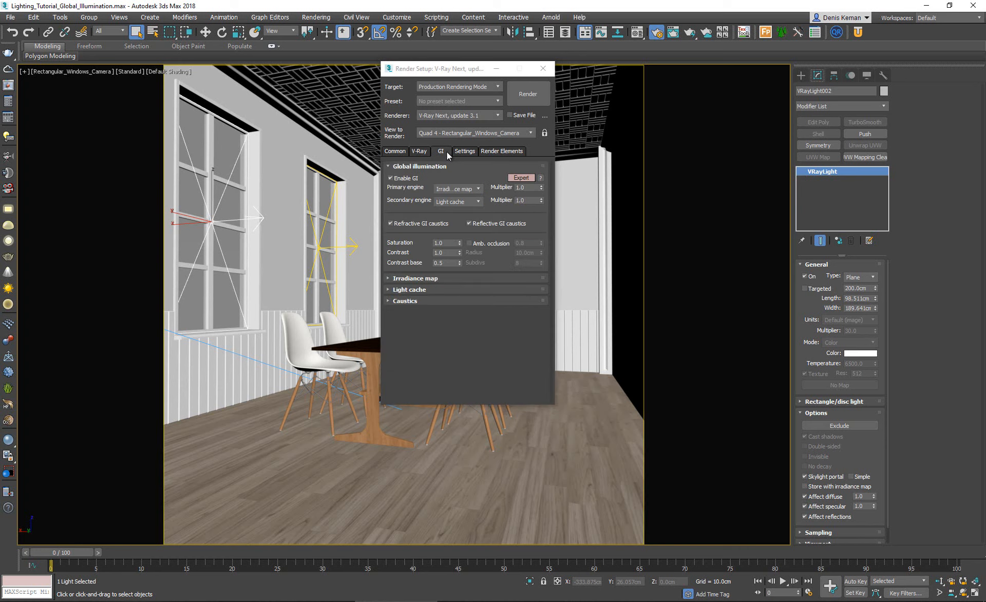
pyautogui.click(450, 189)
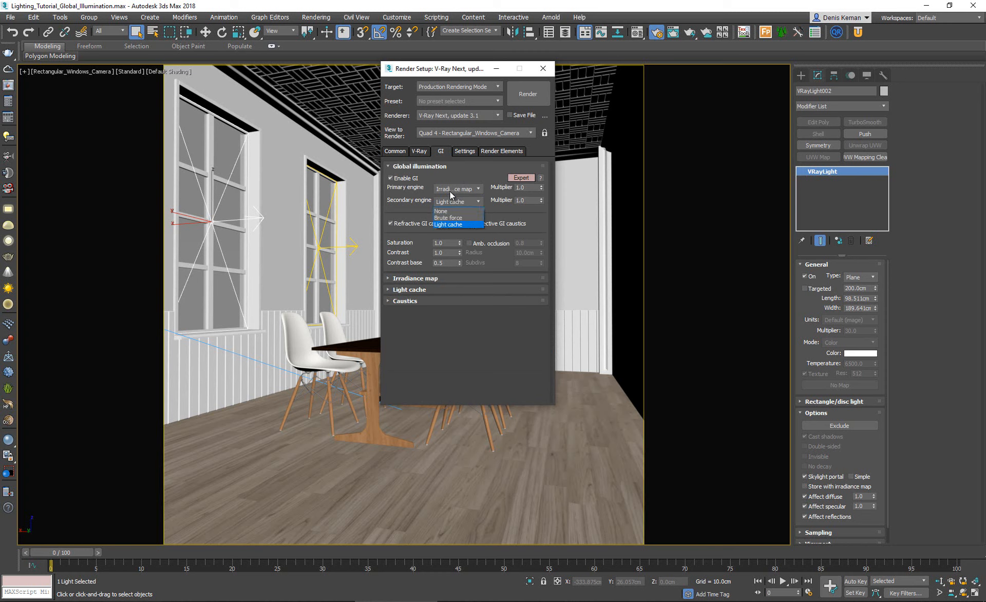
pyautogui.click(449, 190)
pyautogui.click(449, 190)
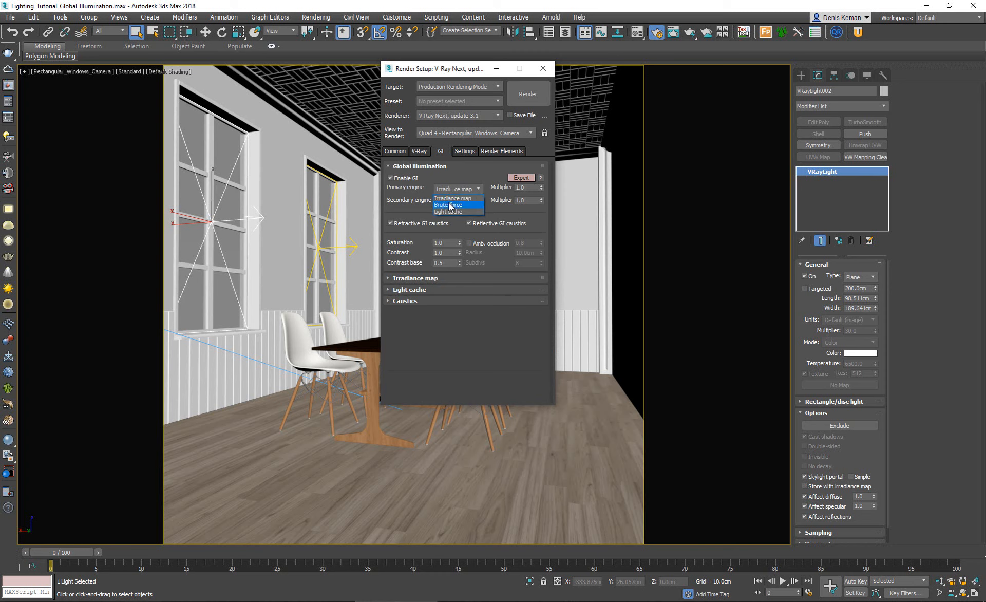
pyautogui.click(449, 202)
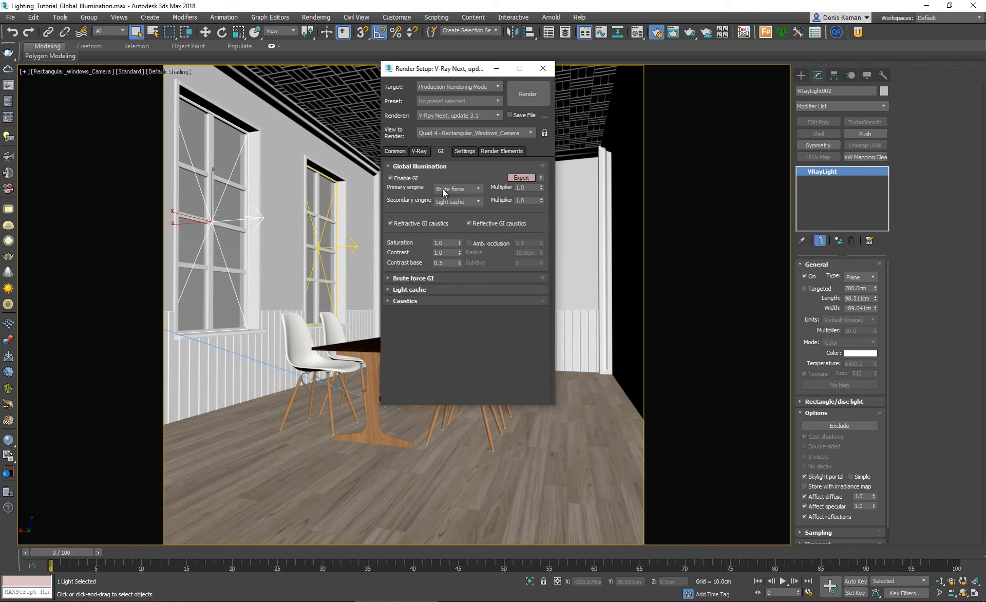
# - Start an interactive IPR render of the camera view and arrange the frame buffer beside the render setup
pyautogui.click(418, 151)
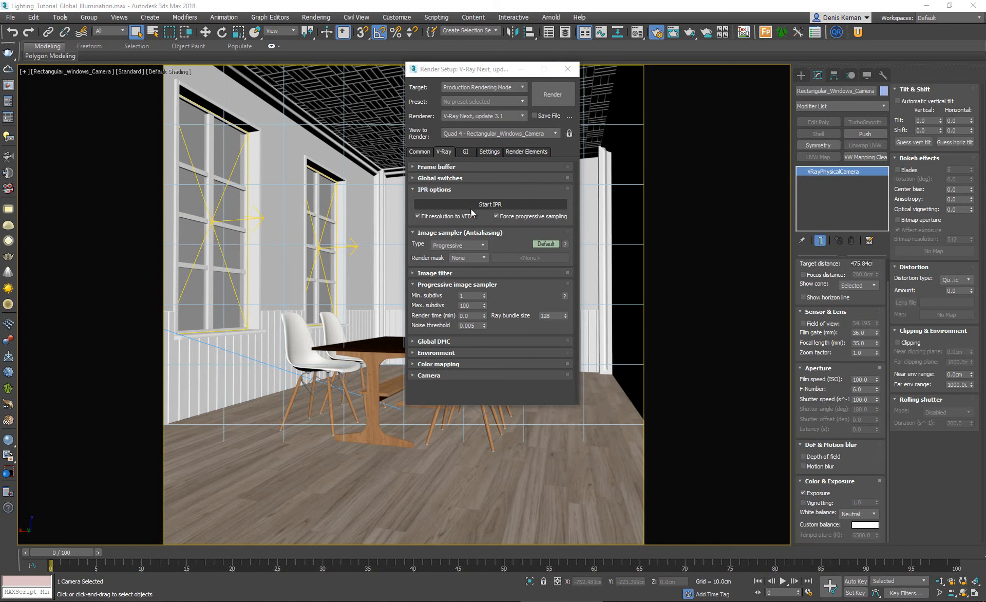
pyautogui.click(465, 207)
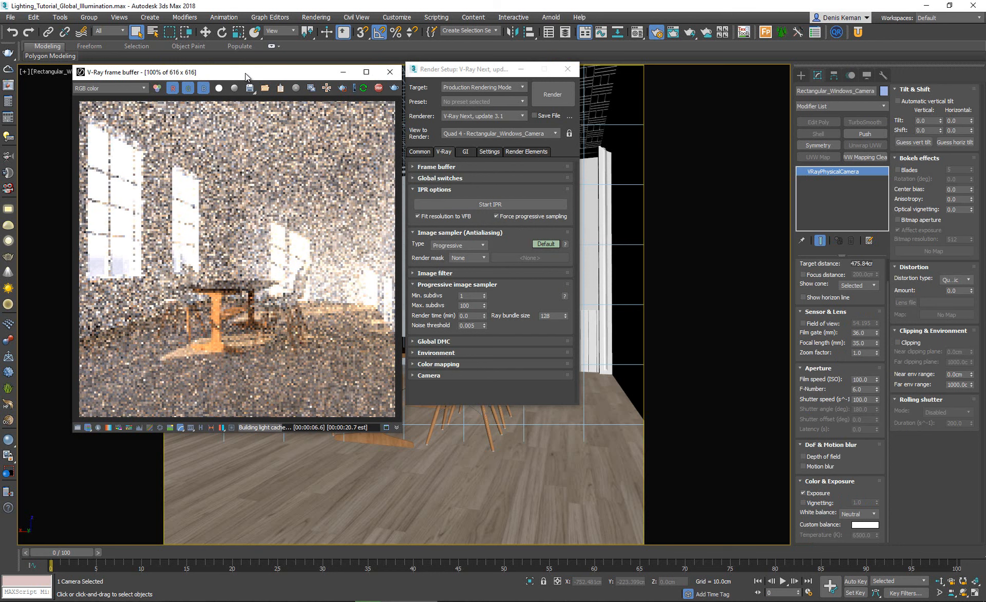
pyautogui.moveTo(455, 73); pyautogui.dragTo(655, 81)
pyautogui.moveTo(248, 77); pyautogui.dragTo(446, 81)
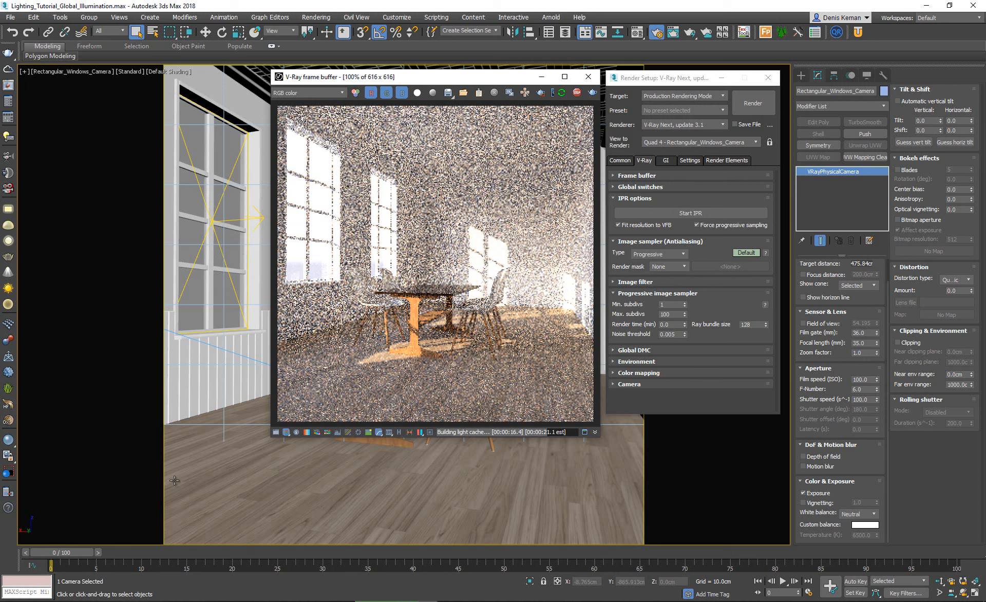
# - Select the near window's light, check the building's exterior in the interactive render, and return to the camera view
pyautogui.click(212, 222)
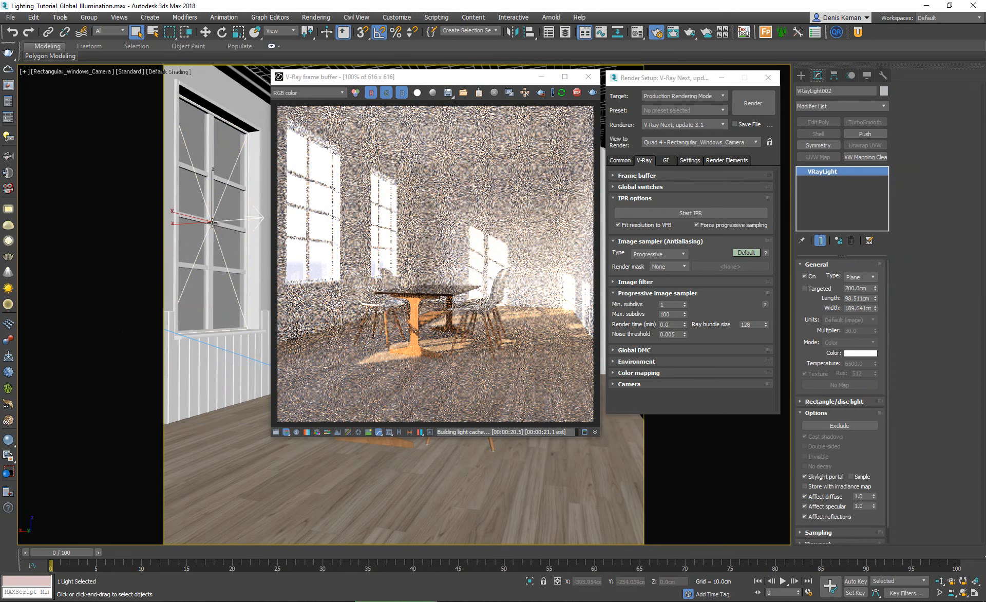
pyautogui.press('p')
pyautogui.keyDown('alt'); pyautogui.moveTo(215, 220); pyautogui.dragTo(279, 266, button='middle'); pyautogui.keyUp('alt')
pyautogui.moveTo(400, 77); pyautogui.dragTo(0, 77)
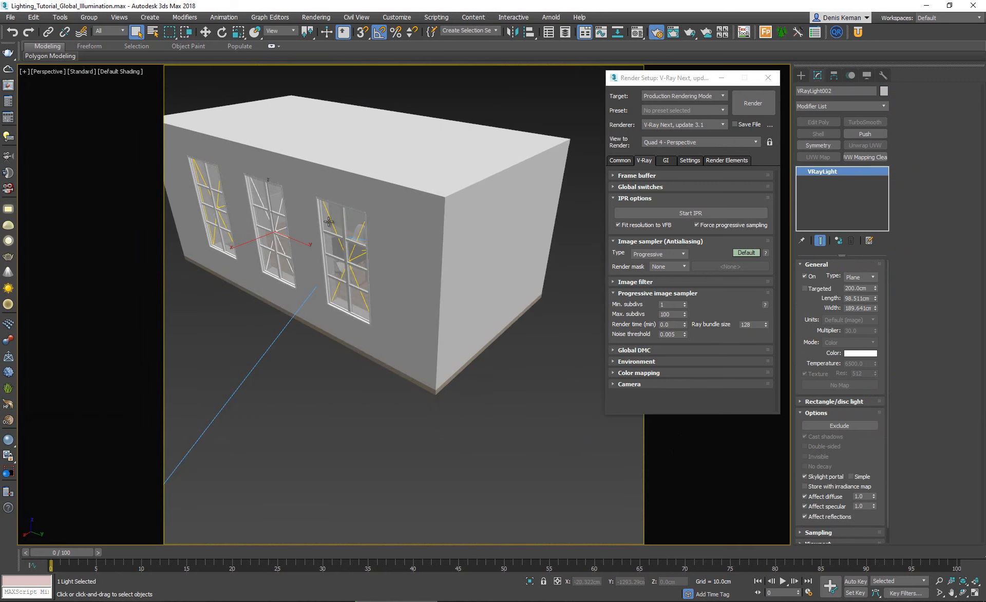
pyautogui.moveTo(0, 77); pyautogui.dragTo(479, 78)
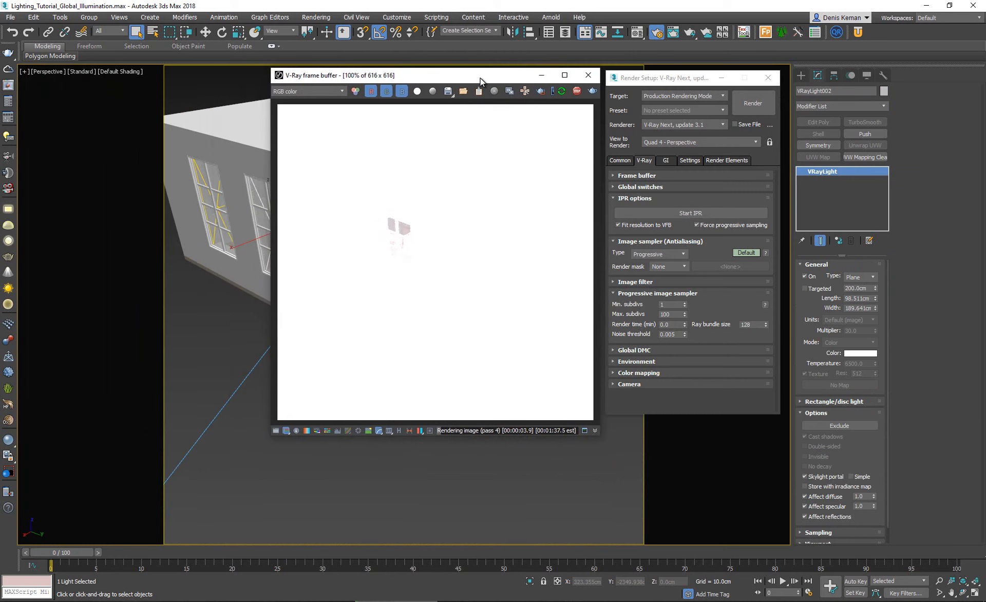
pyautogui.middleClick(197, 393)
pyautogui.press('c')
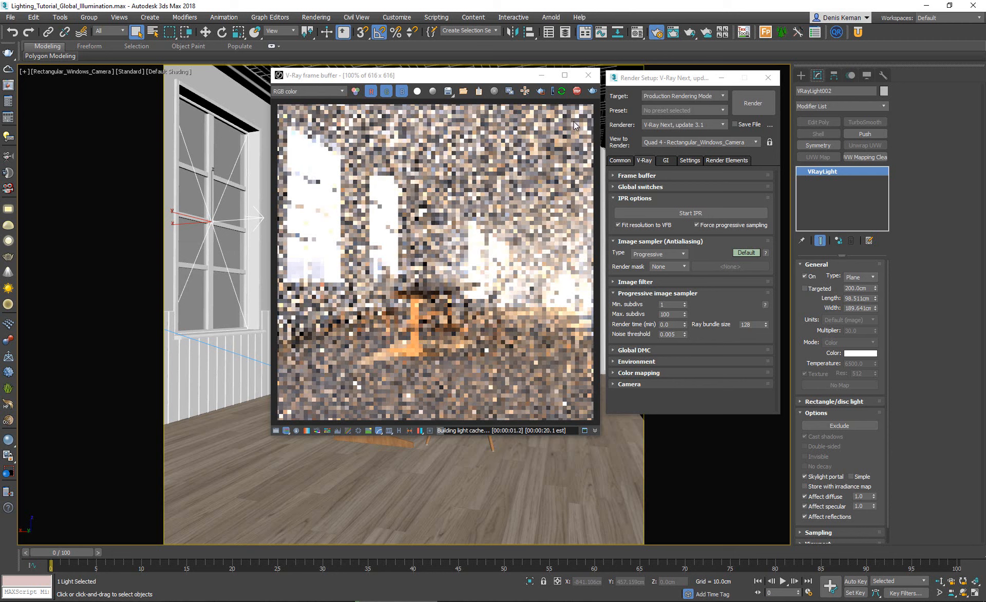
# - Stop the interactive render and rerender the camera view, placing the frame buffer beside the render setup
pyautogui.click(577, 92)
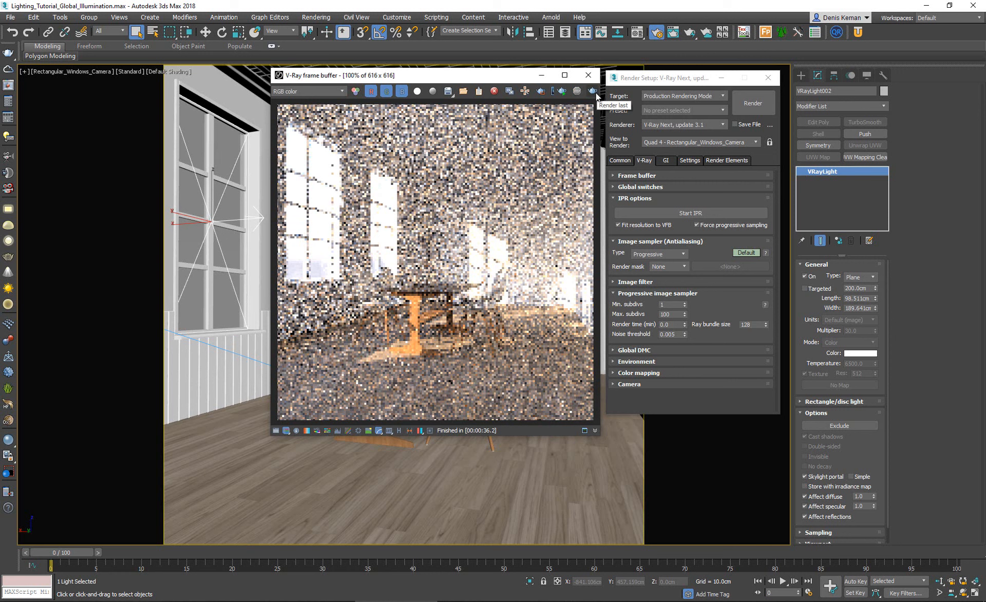
pyautogui.click(596, 92)
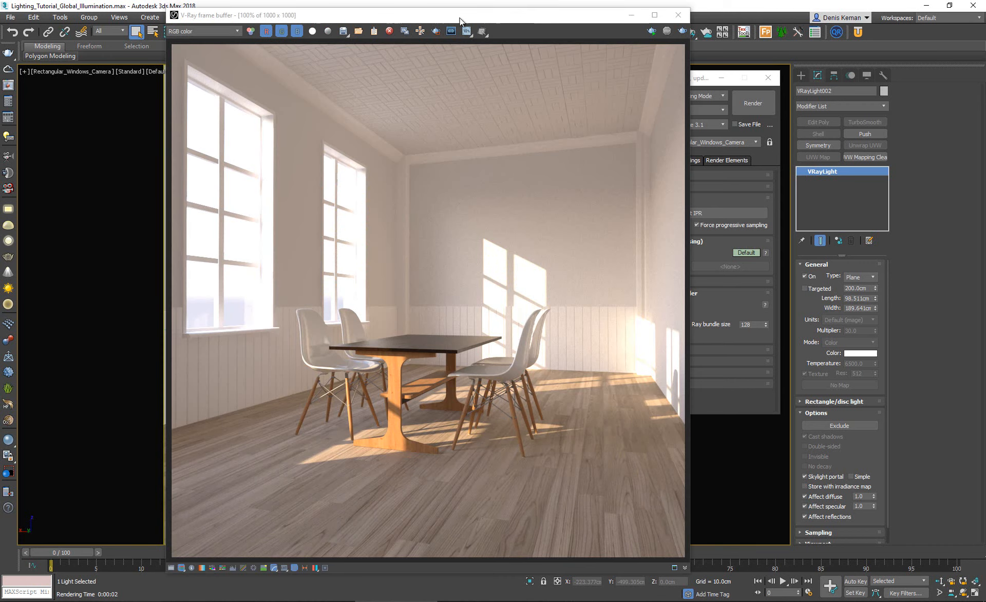
pyautogui.moveTo(460, 21); pyautogui.dragTo(370, 19)
pyautogui.moveTo(683, 80); pyautogui.dragTo(689, 76)
pyautogui.click(412, 19)
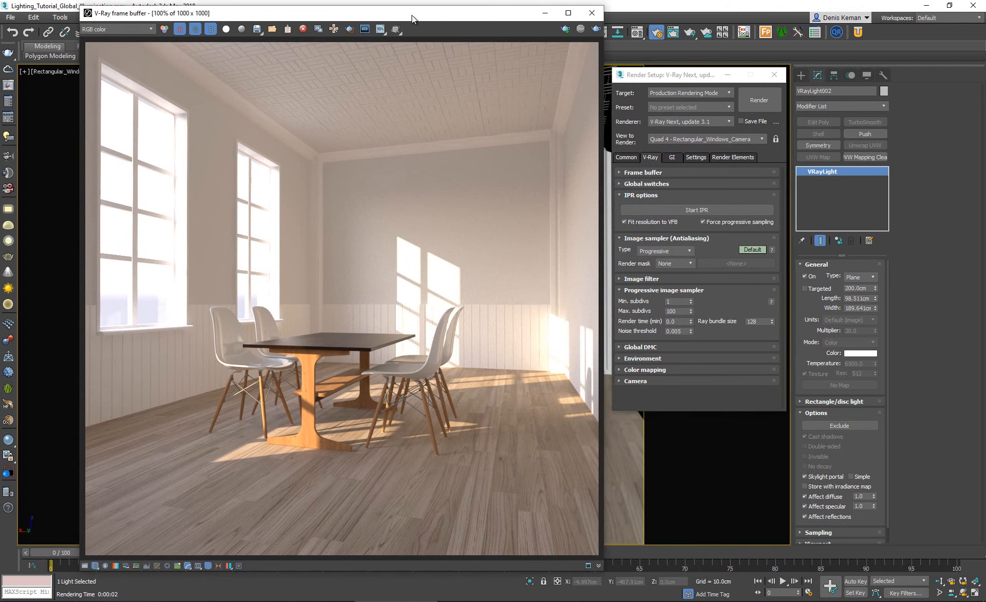
pyautogui.moveTo(412, 19); pyautogui.dragTo(411, 33)
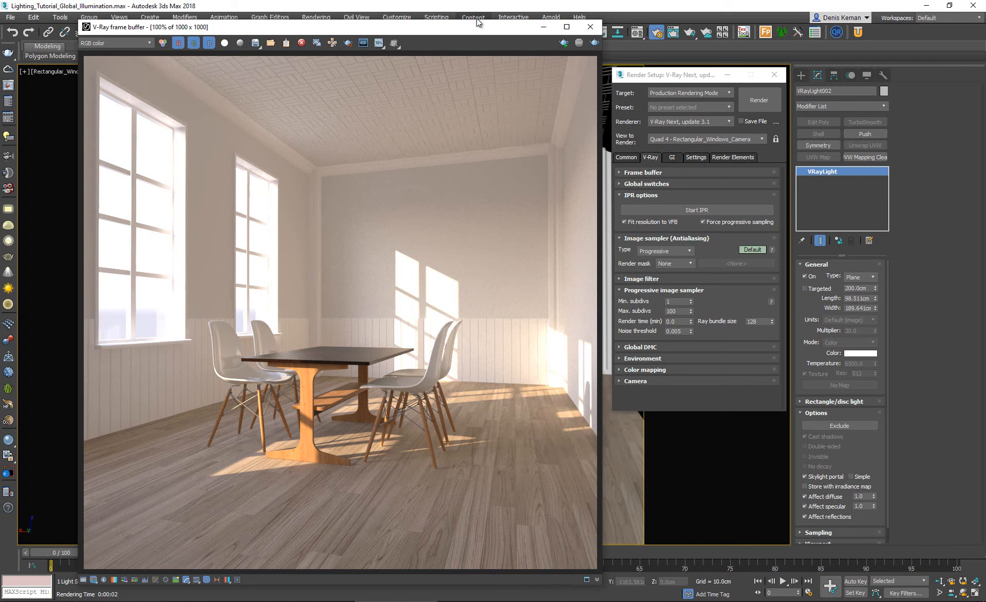
pyautogui.moveTo(475, 35)
pyautogui.mouseDown()
pyautogui.moveTo(682, 32)
pyautogui.moveTo(482, 23)
pyautogui.mouseUp()
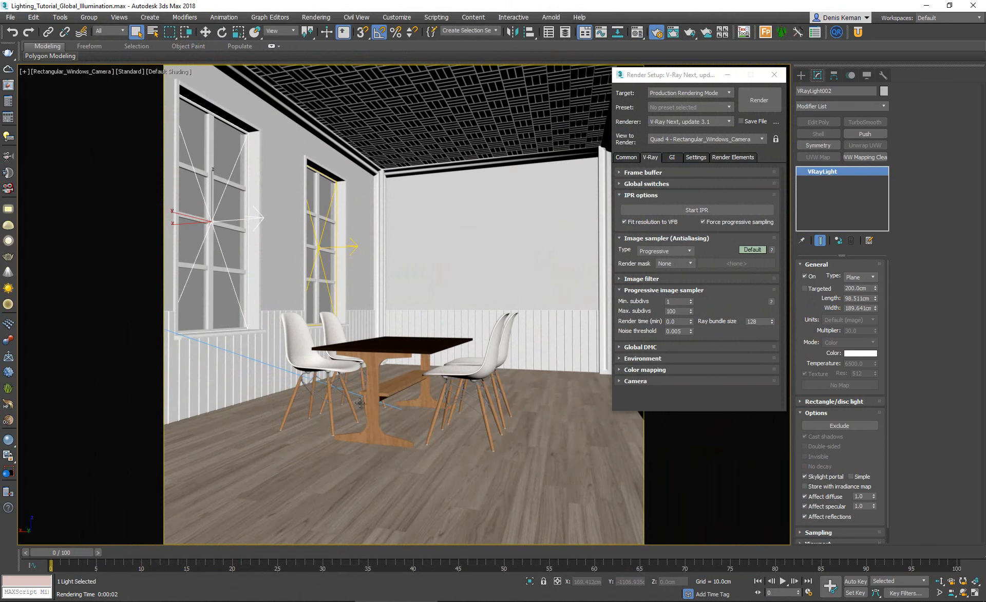
# - Add a V-Ray dome light on the ground outside the windowed wall in perspective and open its parameters
pyautogui.press('p')
pyautogui.scroll(-4, 361, 403)
pyautogui.keyDown('alt'); pyautogui.moveTo(348, 367); pyautogui.dragTo(424, 402, button='middle'); pyautogui.keyUp('alt')
pyautogui.scroll(-8, 424, 402)
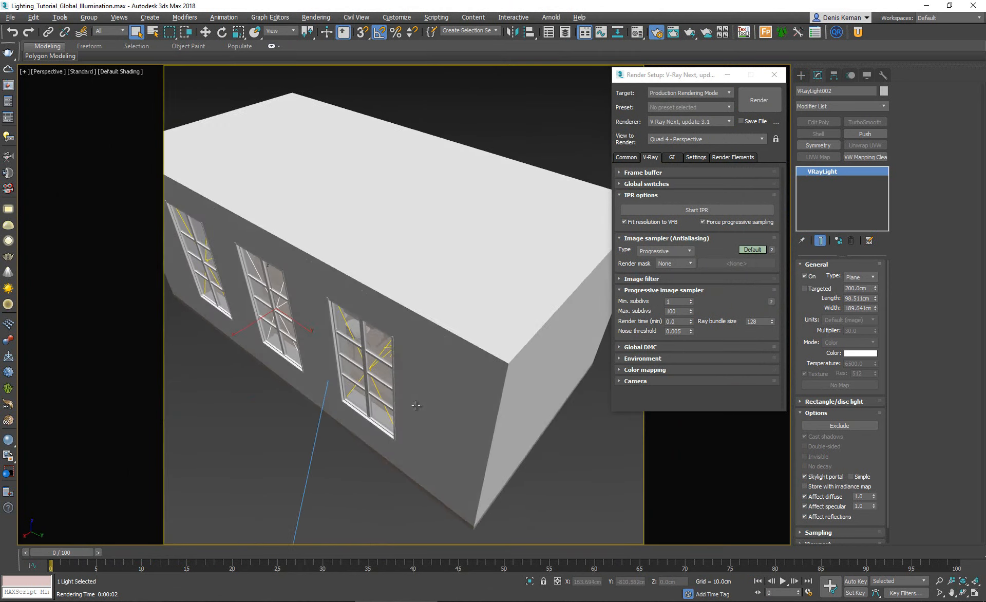
pyautogui.click(350, 400)
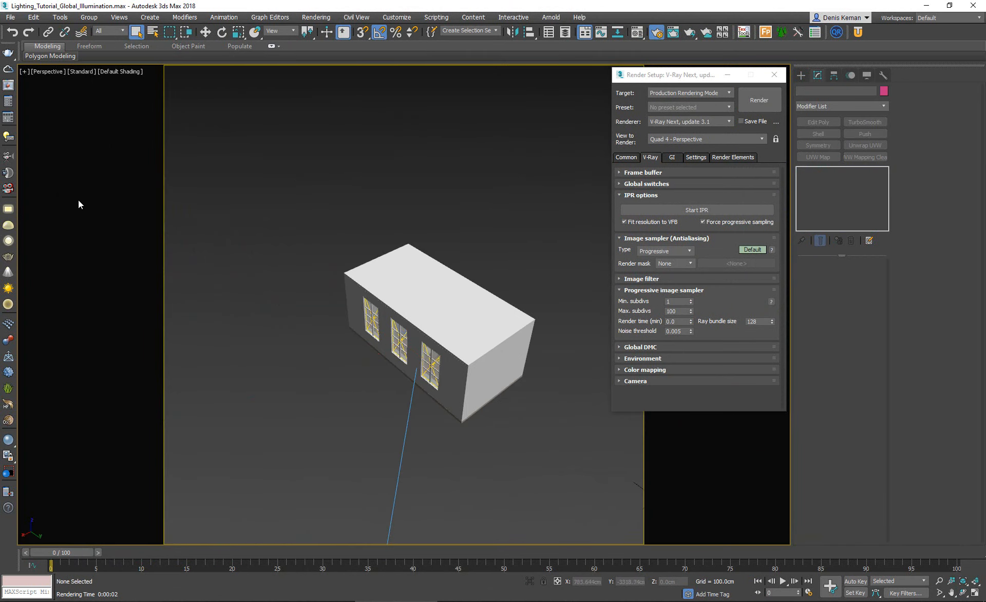
pyautogui.click(6, 231)
pyautogui.click(320, 379)
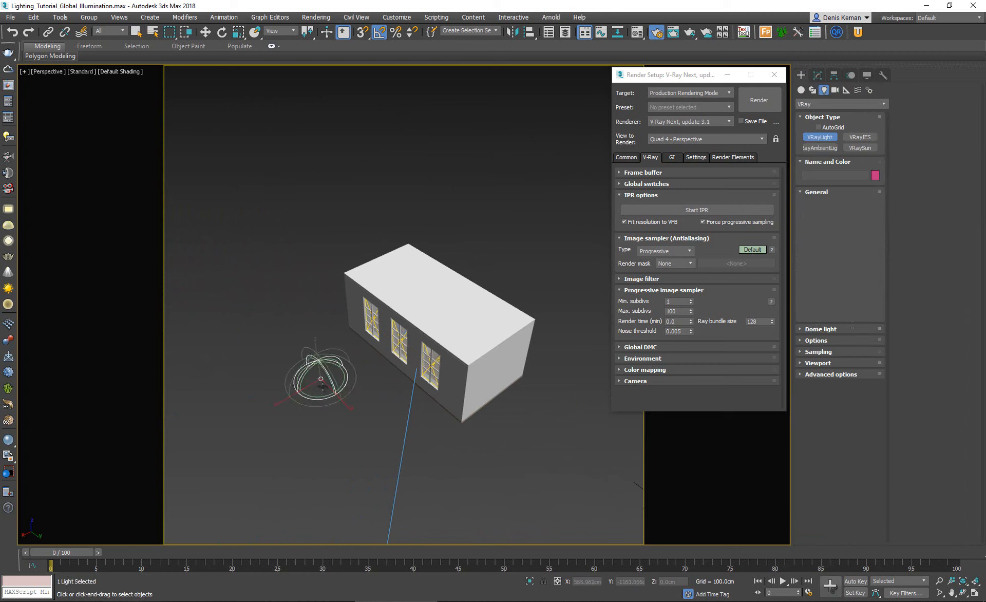
pyautogui.rightClick(348, 412)
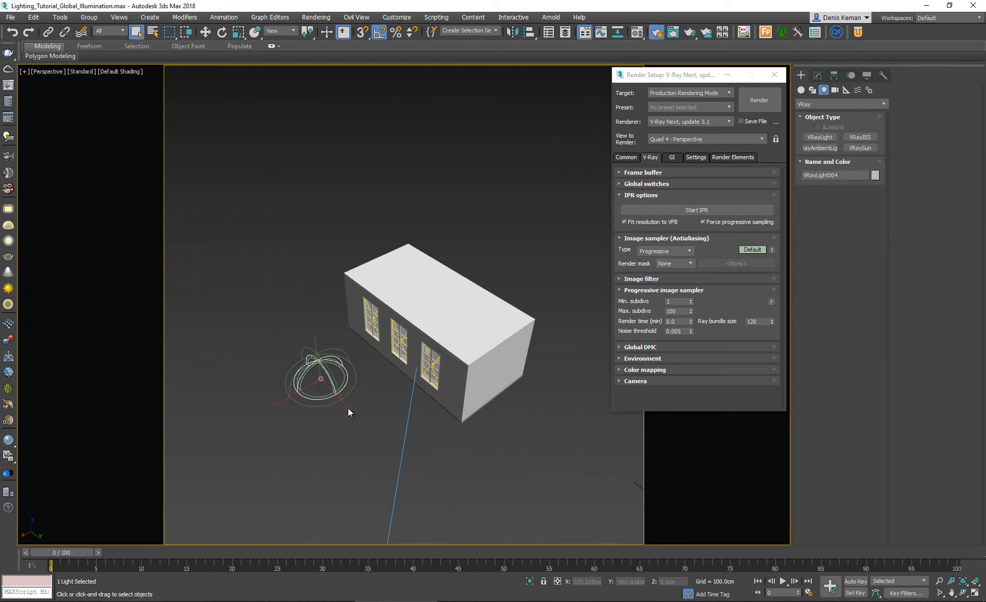
pyautogui.click(821, 75)
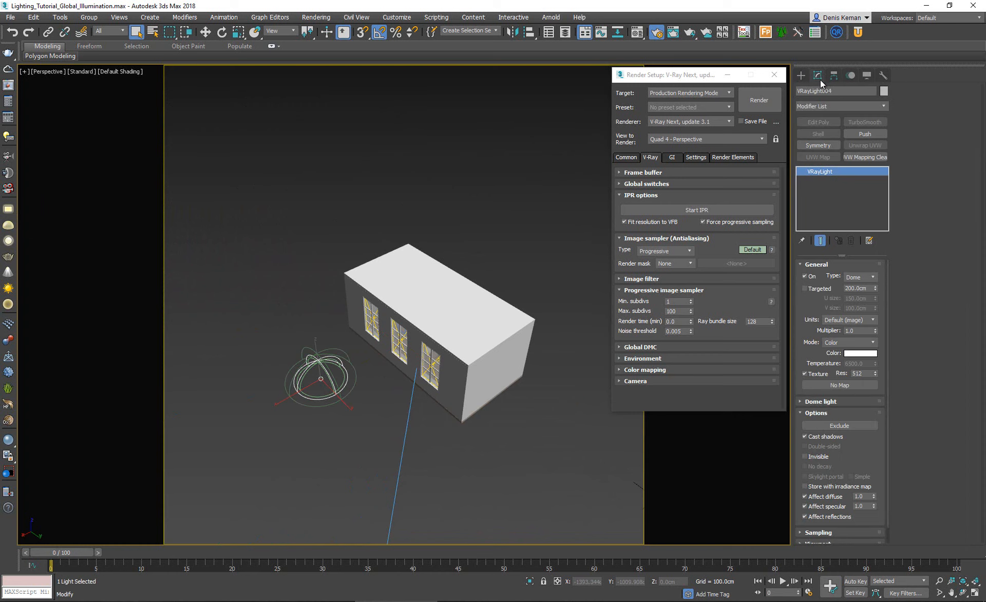
# - Expand the dome light's own parameters to check the adaptive dome option
pyautogui.click(807, 403)
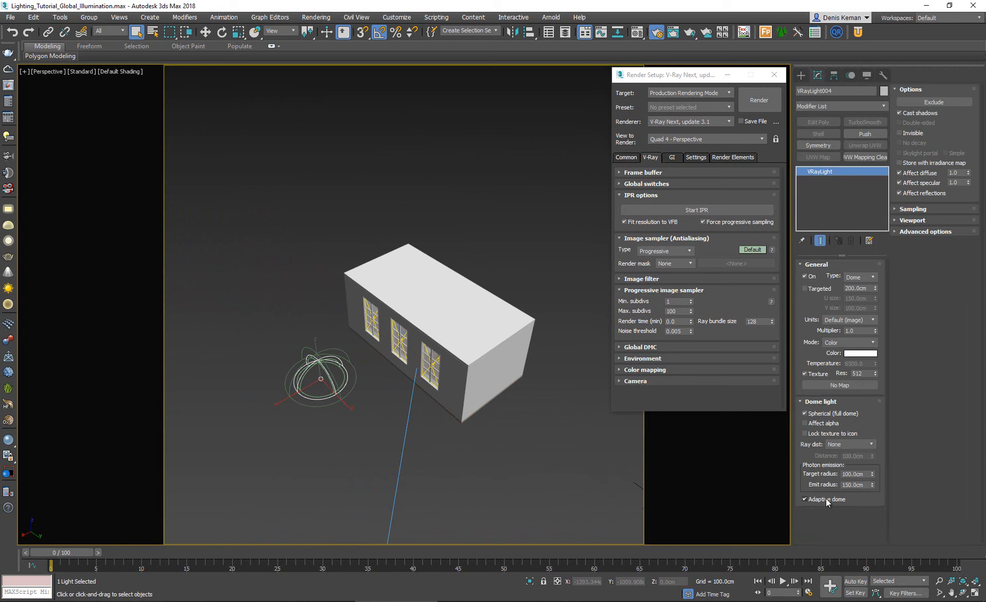
pyautogui.moveTo(817, 501)
# - Turn off the instanced skylight portal lights through the one in the middle window, and clear the selection
pyautogui.scroll(6, 409, 381)
pyautogui.press('F3')
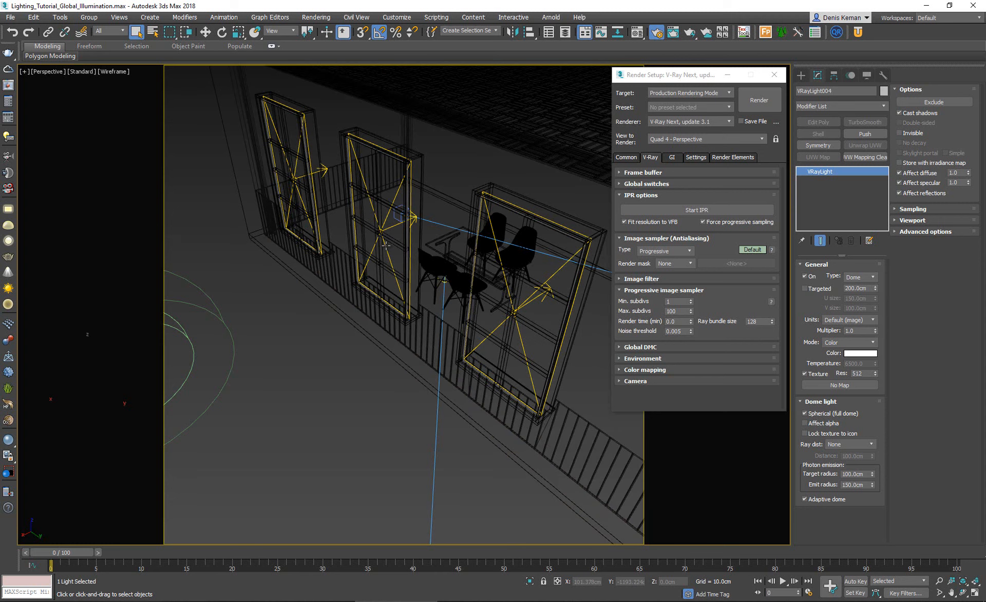
pyautogui.click(387, 249)
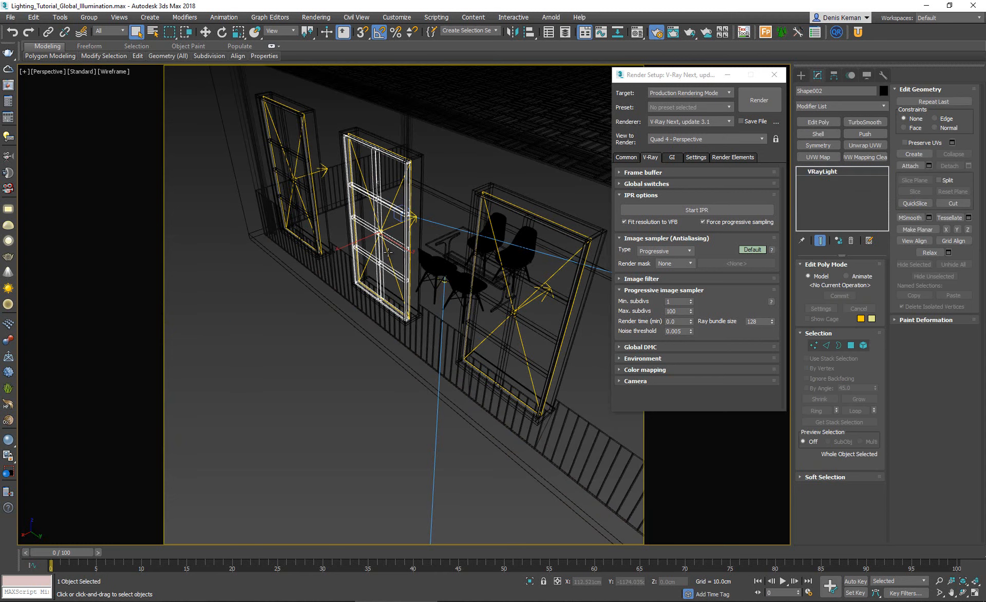
pyautogui.click(389, 251)
pyautogui.press('F3')
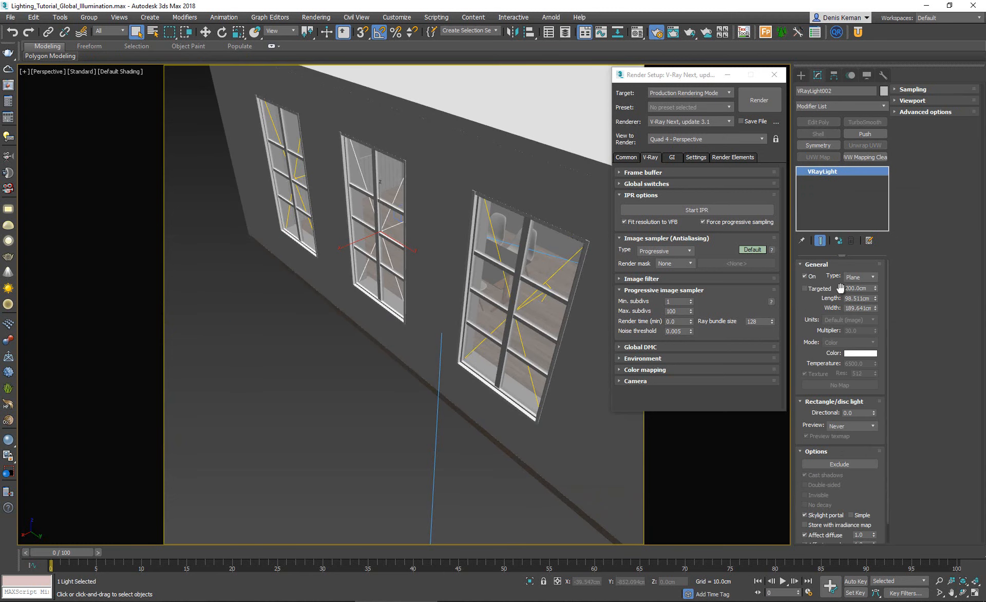
pyautogui.click(809, 278)
pyautogui.click(264, 392)
# - Check the dome light and the middle window's portal light from outside the building, leaving nothing selected
pyautogui.scroll(-6, 429, 341)
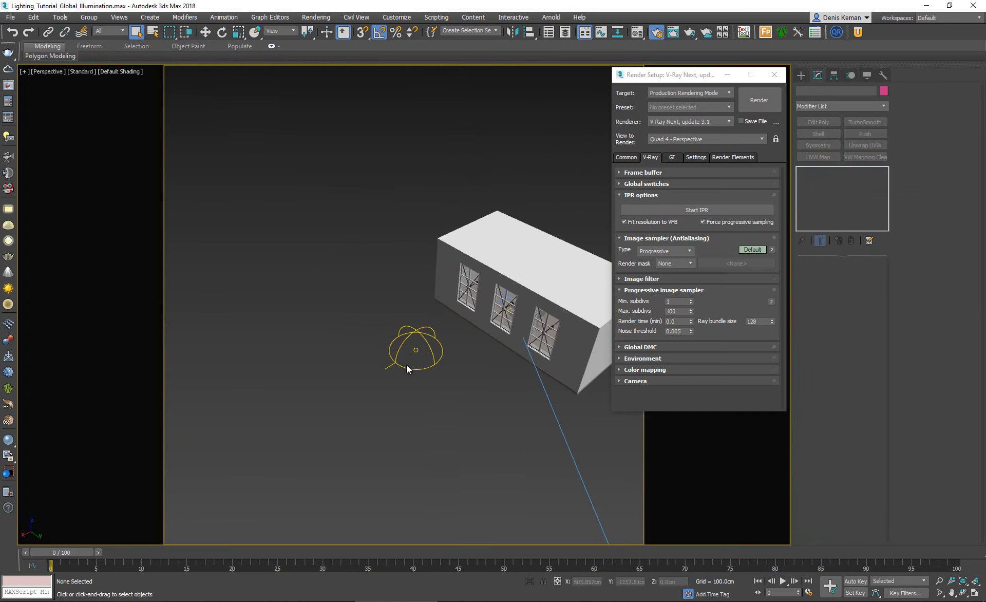
pyautogui.click(417, 349)
pyautogui.scroll(3, 392, 368)
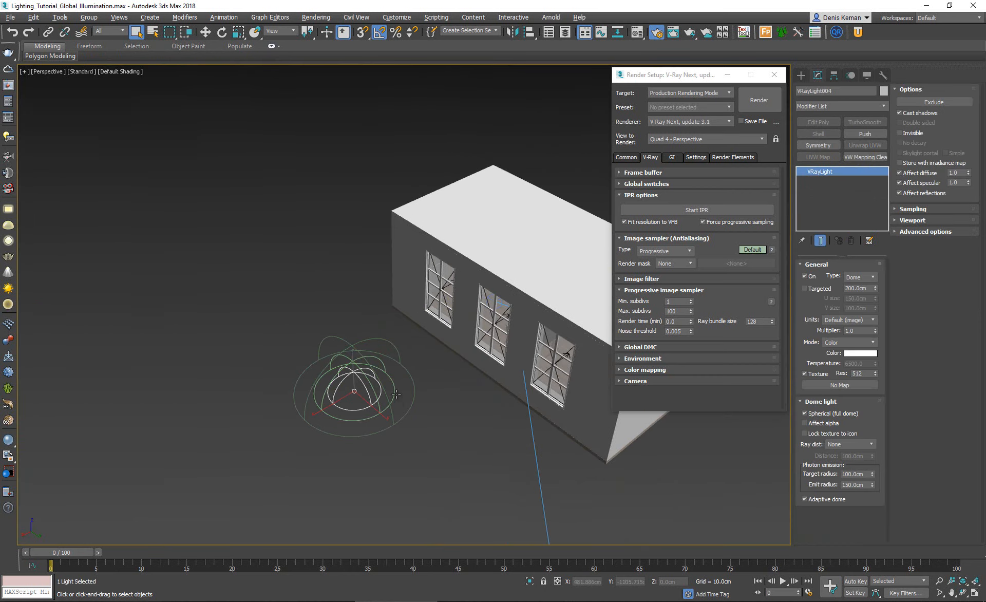
pyautogui.keyDown('alt'); pyautogui.moveTo(346, 400); pyautogui.dragTo(426, 381, button='middle'); pyautogui.keyUp('alt')
pyautogui.click(426, 381)
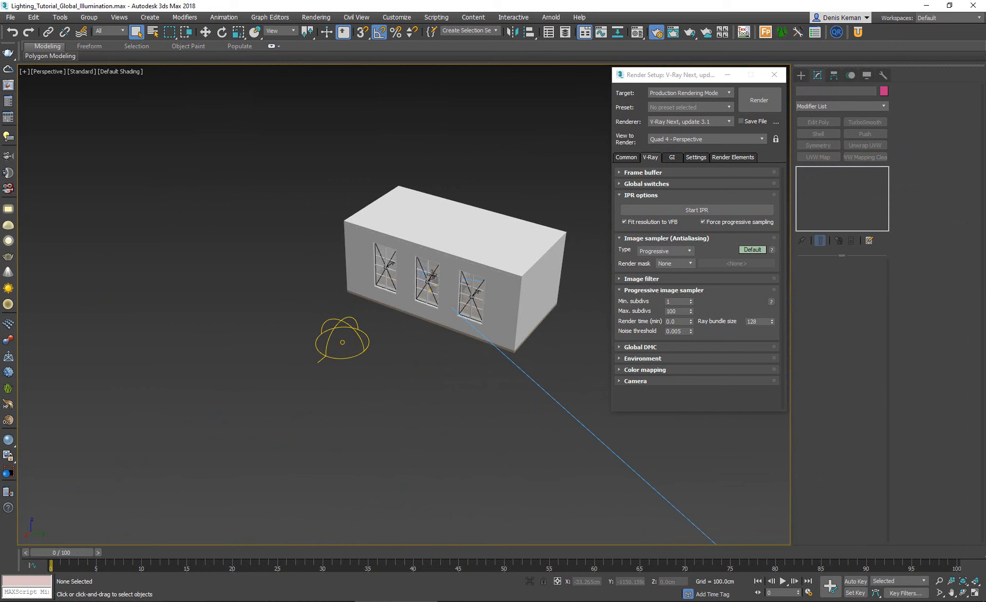
pyautogui.scroll(3, 432, 274)
pyautogui.scroll(4, 432, 273)
pyautogui.press('F3')
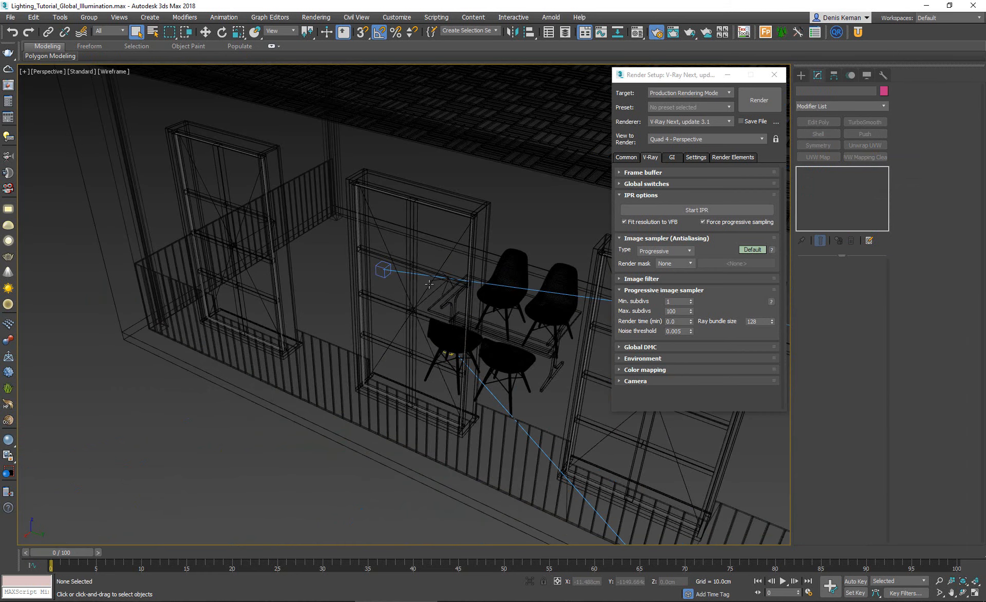
pyautogui.click(429, 283)
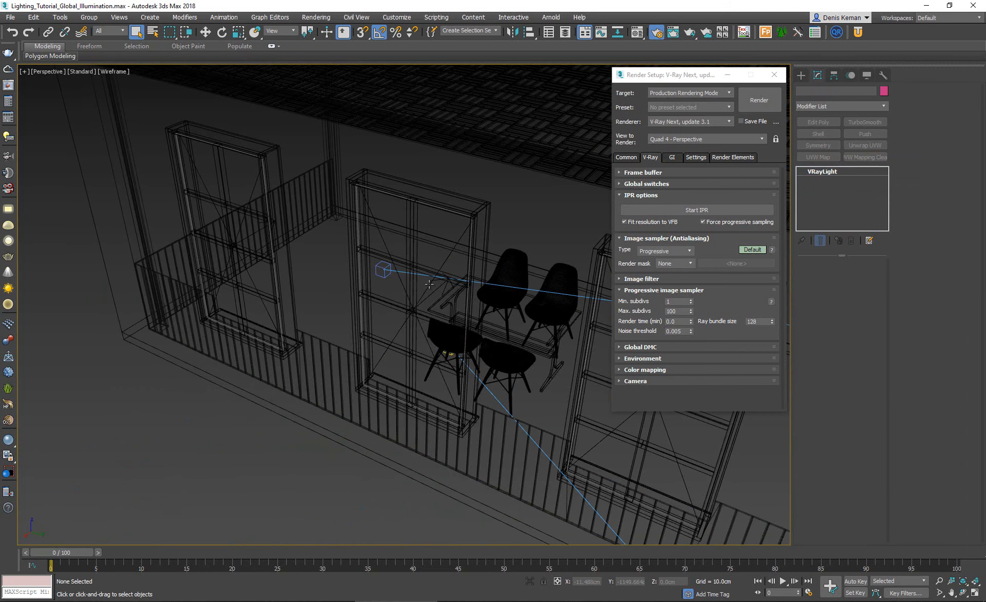
pyautogui.click(276, 532)
pyautogui.scroll(-8, 308, 462)
pyautogui.press('F3')
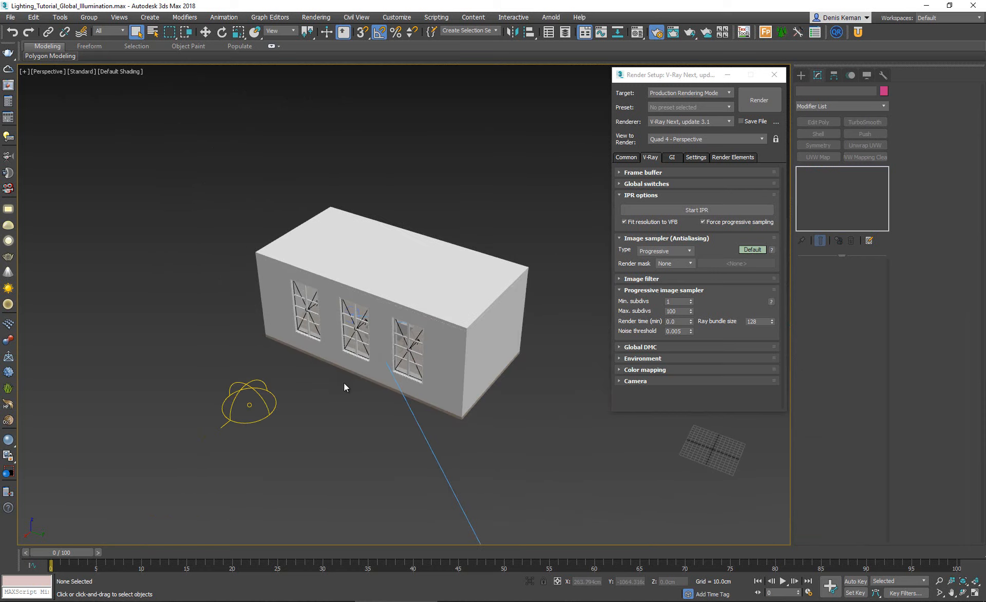
# - Select the V-Ray sun in front of the windowed wall and disable it
pyautogui.moveTo(345, 387)
pyautogui.keyDown('alt'); pyautogui.mouseDown(button='middle')
pyautogui.moveTo(293, 388)
pyautogui.moveTo(351, 382)
pyautogui.mouseUp(button='middle'); pyautogui.keyUp('alt')
pyautogui.scroll(-3, 293, 387)
pyautogui.scroll(-5, 349, 382)
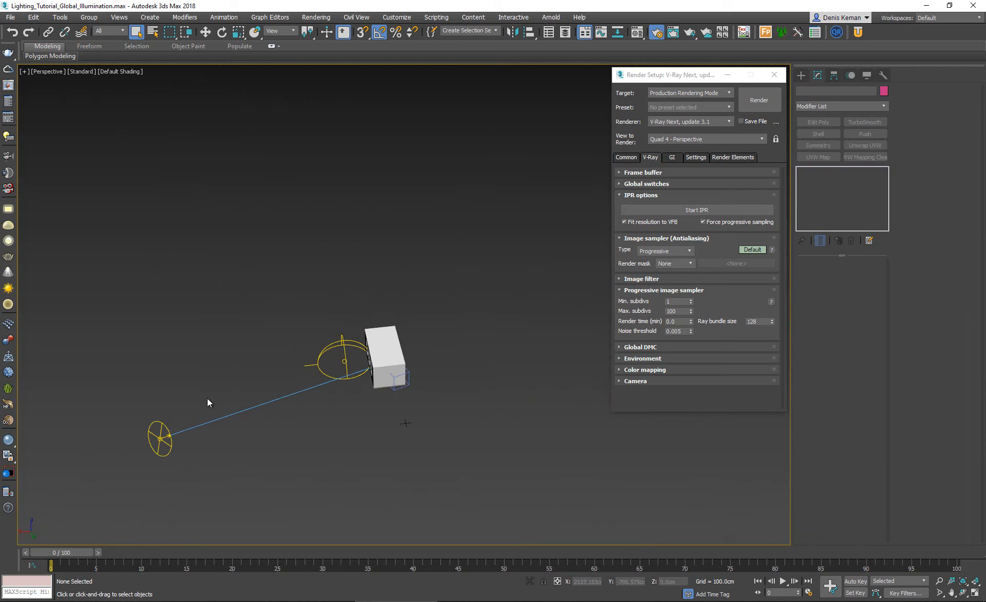
pyautogui.moveTo(187, 401); pyautogui.dragTo(137, 440)
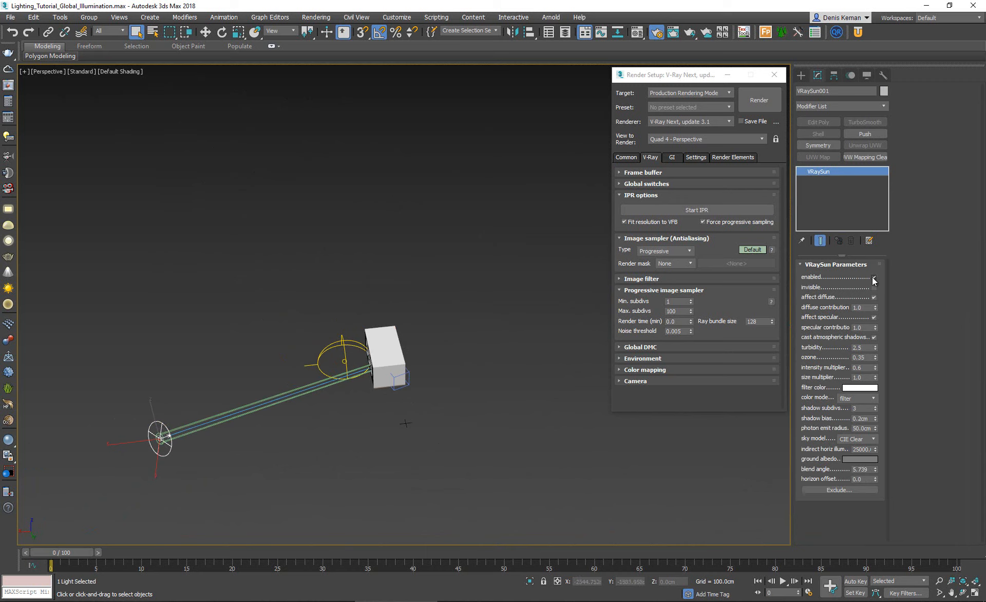
pyautogui.click(873, 278)
pyautogui.click(482, 370)
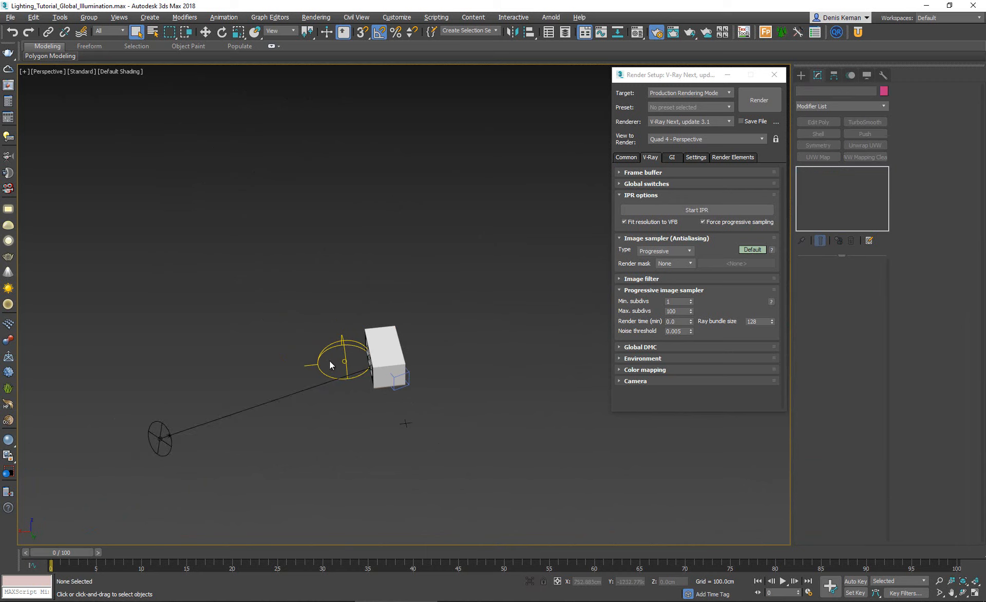
# - Assign the environment's VRaySky map to the dome light's texture as an instance
pyautogui.scroll(1, 329, 360)
pyautogui.scroll(4, 349, 372)
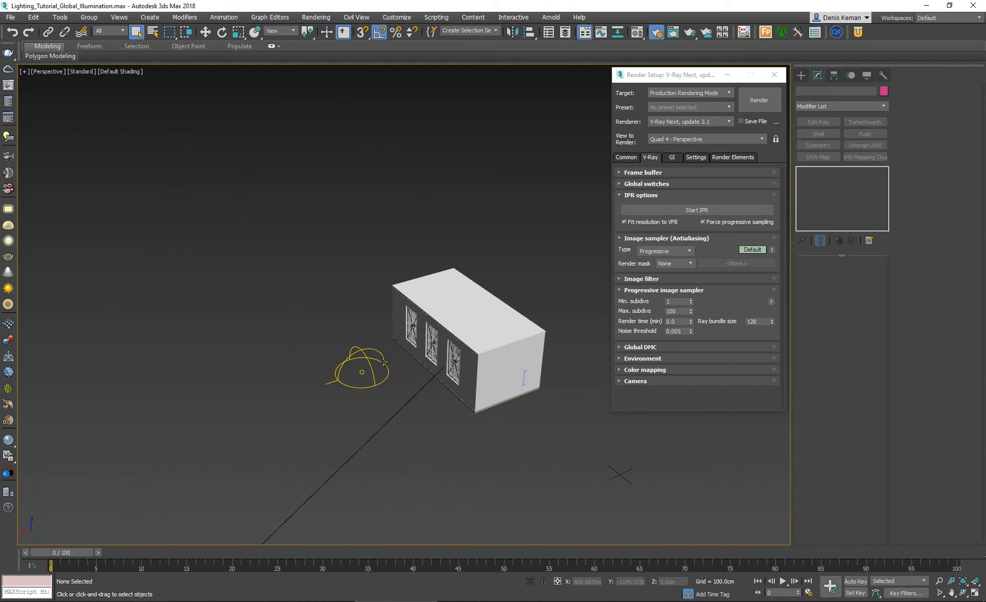
pyautogui.click(364, 372)
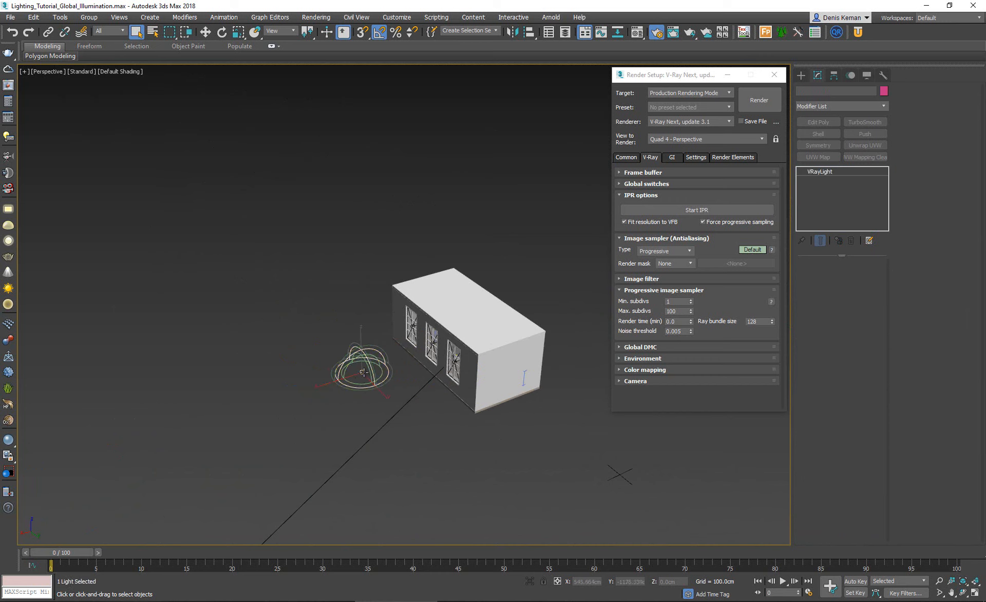
pyautogui.press('8')
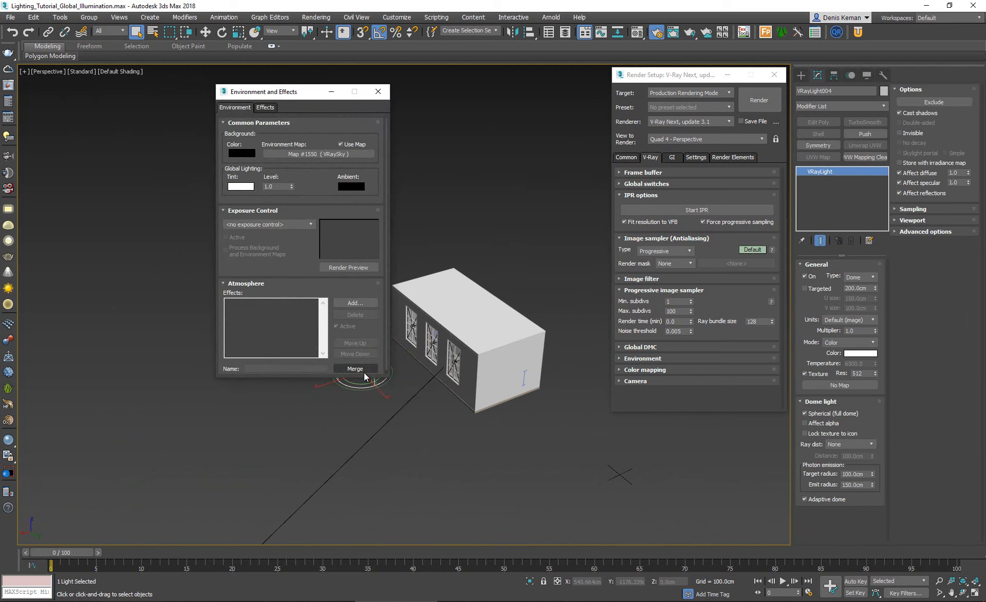
pyautogui.moveTo(276, 93); pyautogui.dragTo(203, 92)
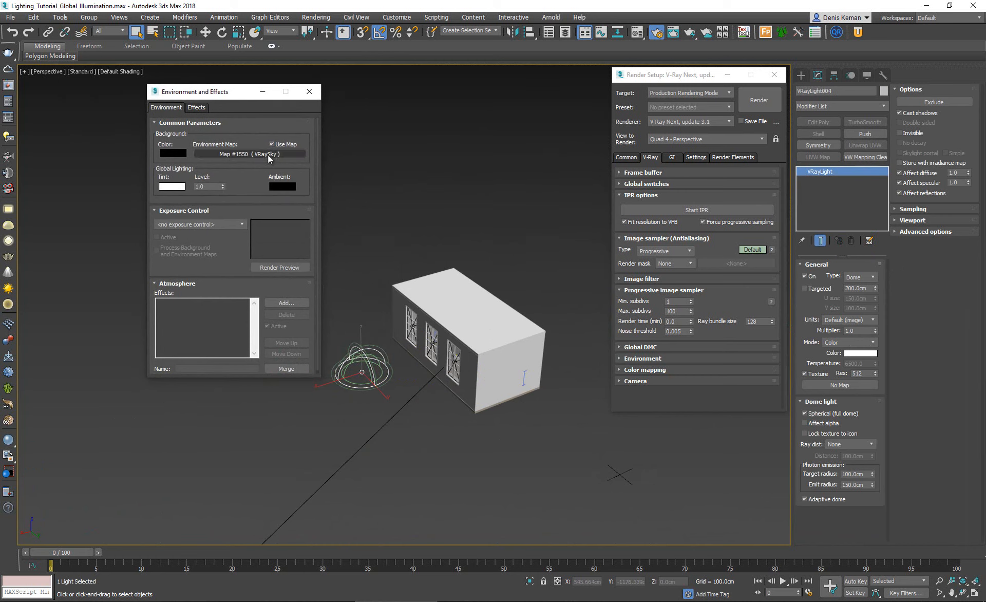
pyautogui.moveTo(273, 155); pyautogui.dragTo(848, 389)
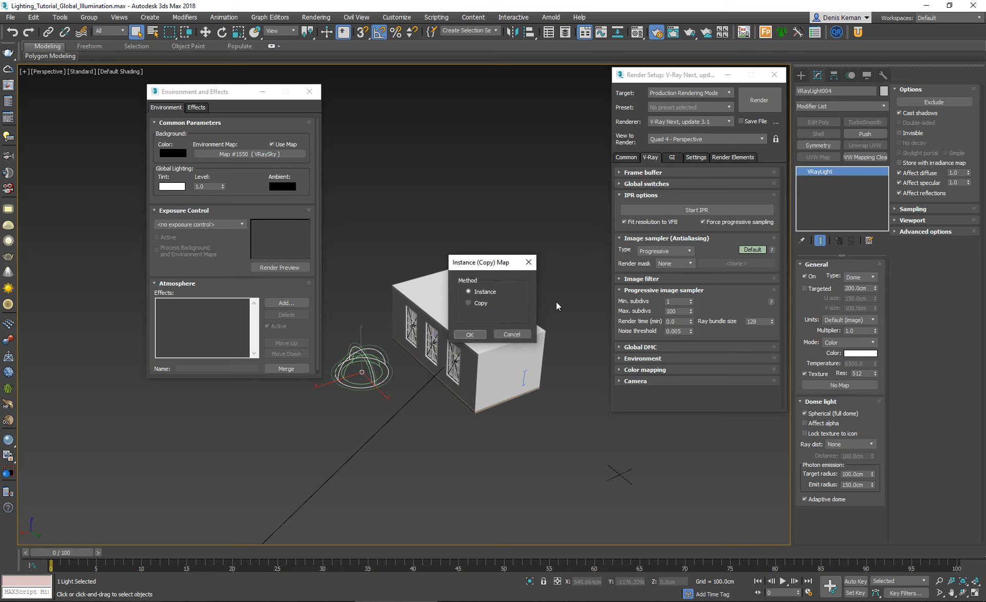
pyautogui.click(470, 335)
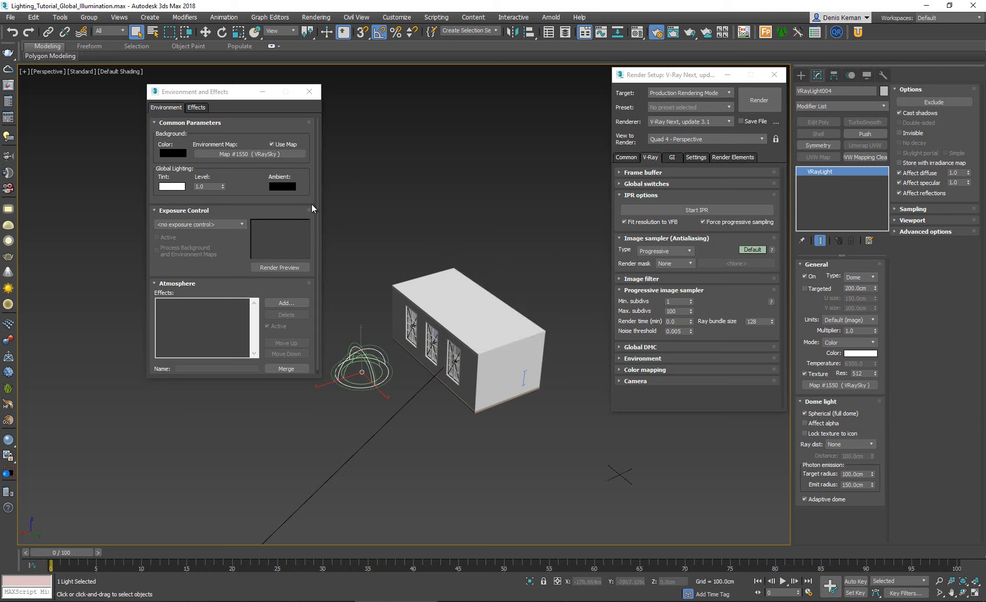
# - Disable the environment map, close the environment settings and deselect the dome light
pyautogui.click(272, 145)
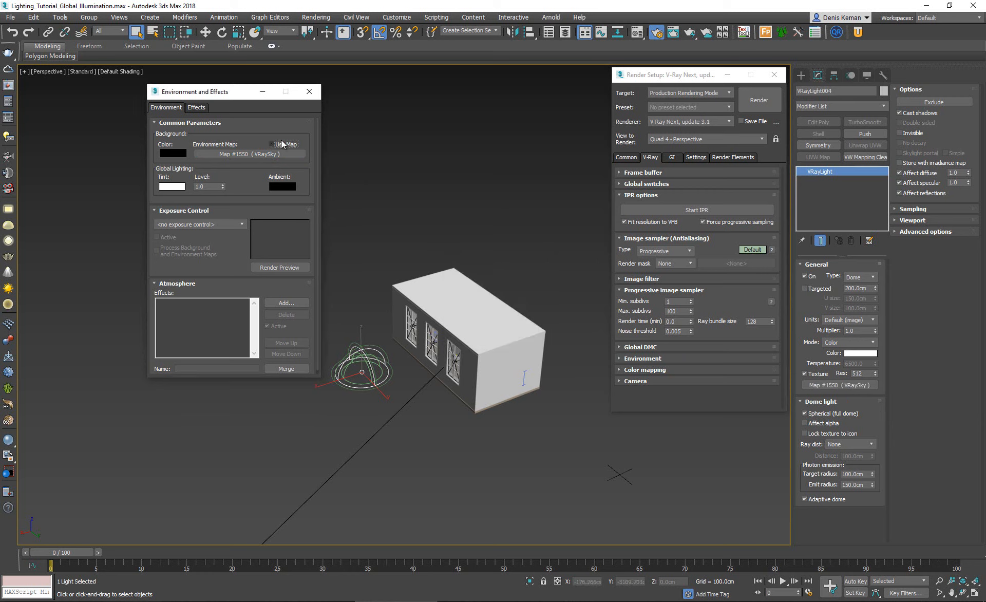
pyautogui.click(309, 93)
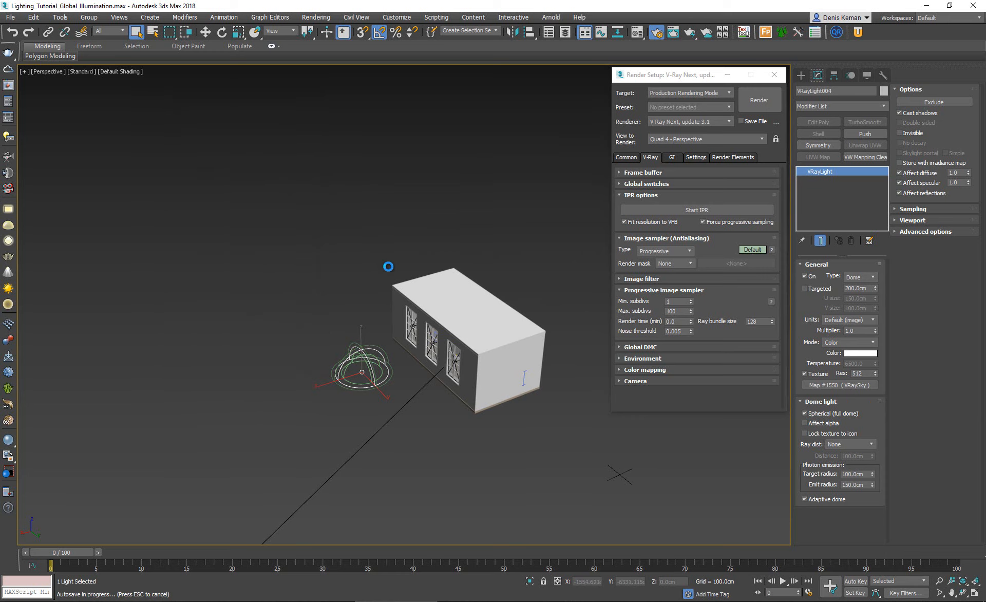
pyautogui.click(389, 268)
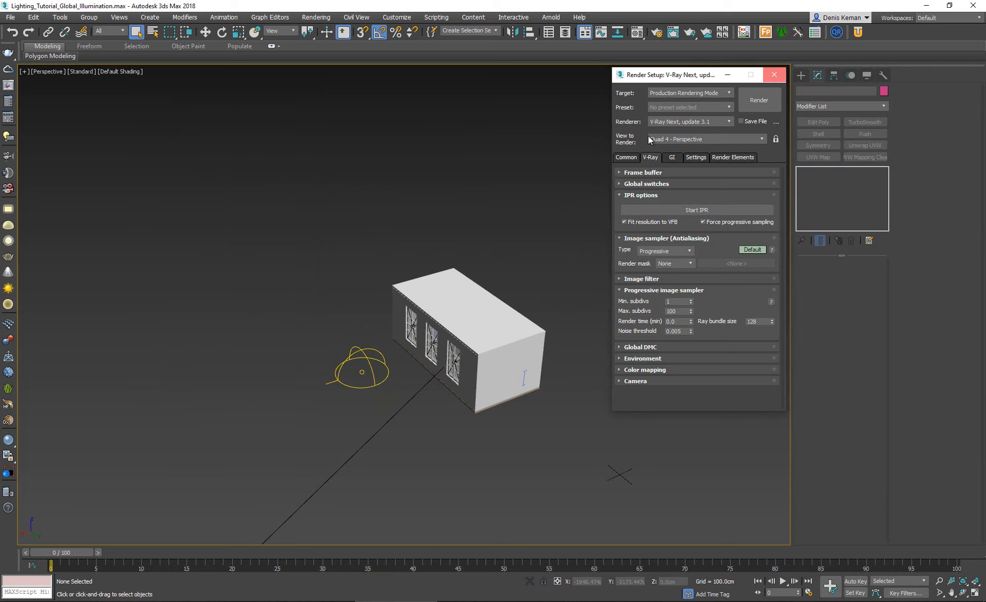
# - Close the render setup, return to the Rectangular_Windows_Camera view and show its render in the V-Ray frame buffer
pyautogui.click(774, 75)
pyautogui.press('c')
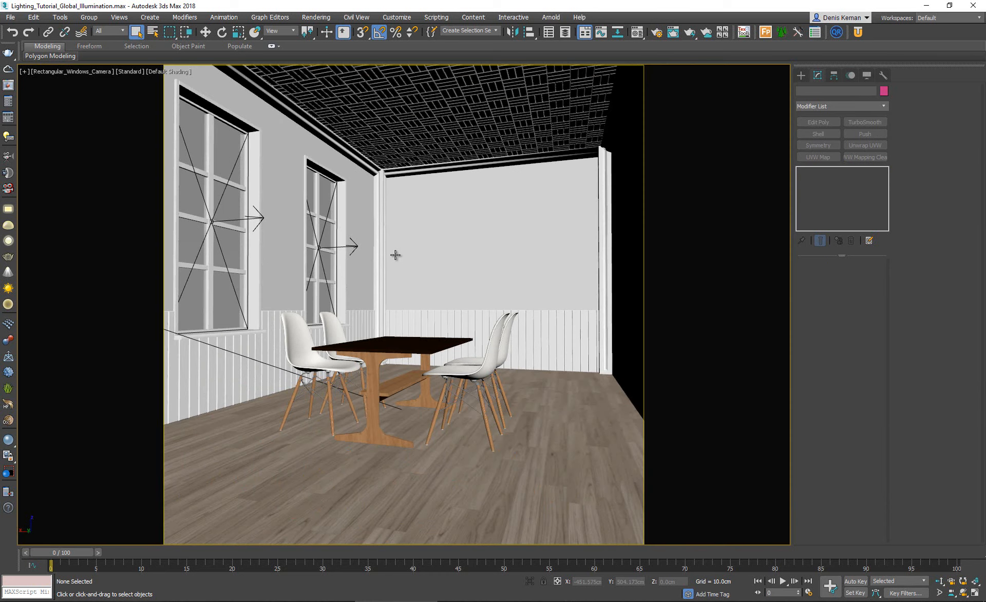
pyautogui.press('F3')
pyautogui.press('F3')
pyautogui.click(12, 86)
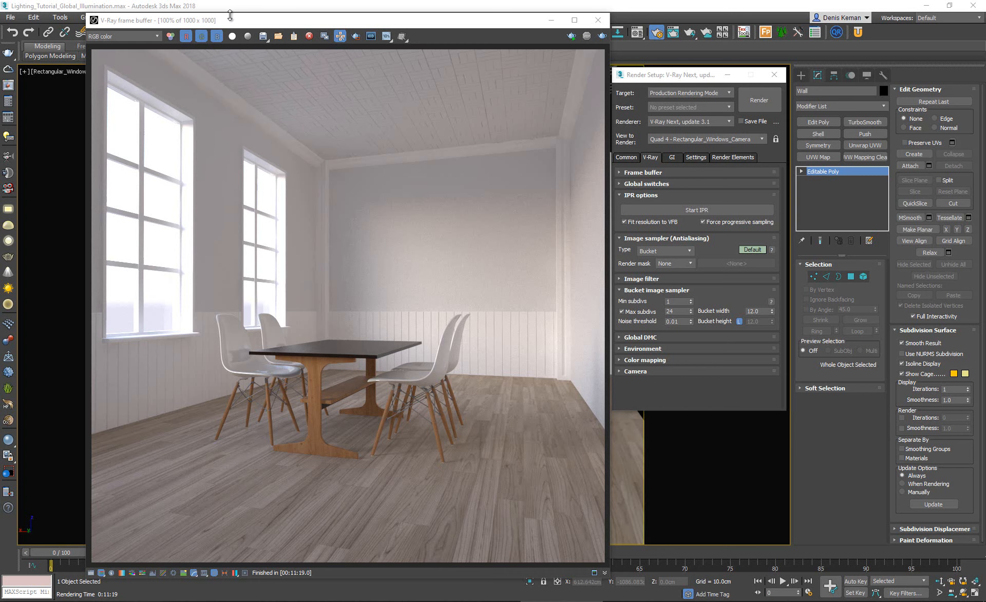
# - Examine the finished camera render, placing the frame buffer beside the render setup
pyautogui.moveTo(239, 23); pyautogui.dragTo(418, 25)
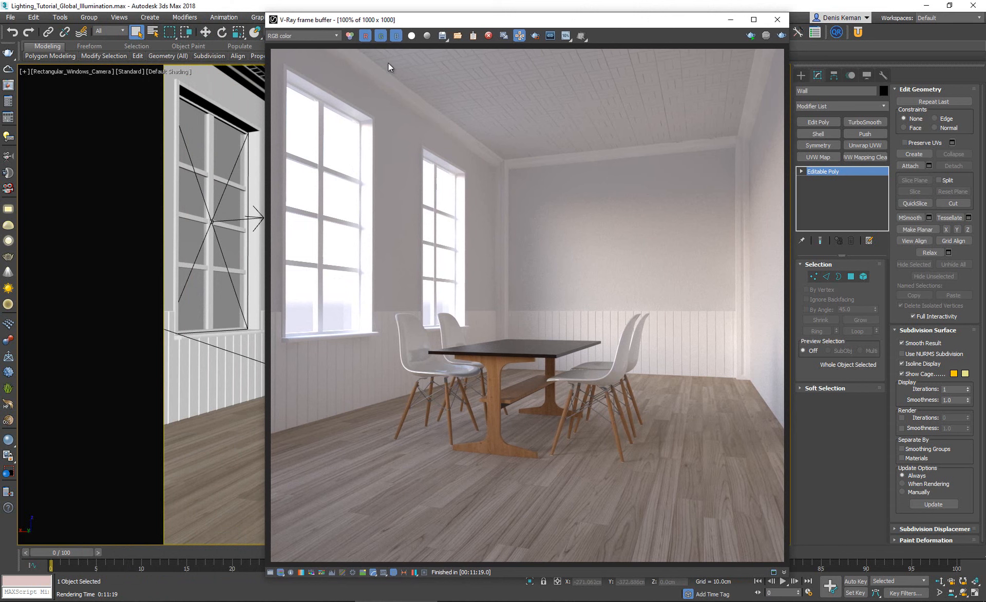
pyautogui.moveTo(475, 24); pyautogui.dragTo(308, 15)
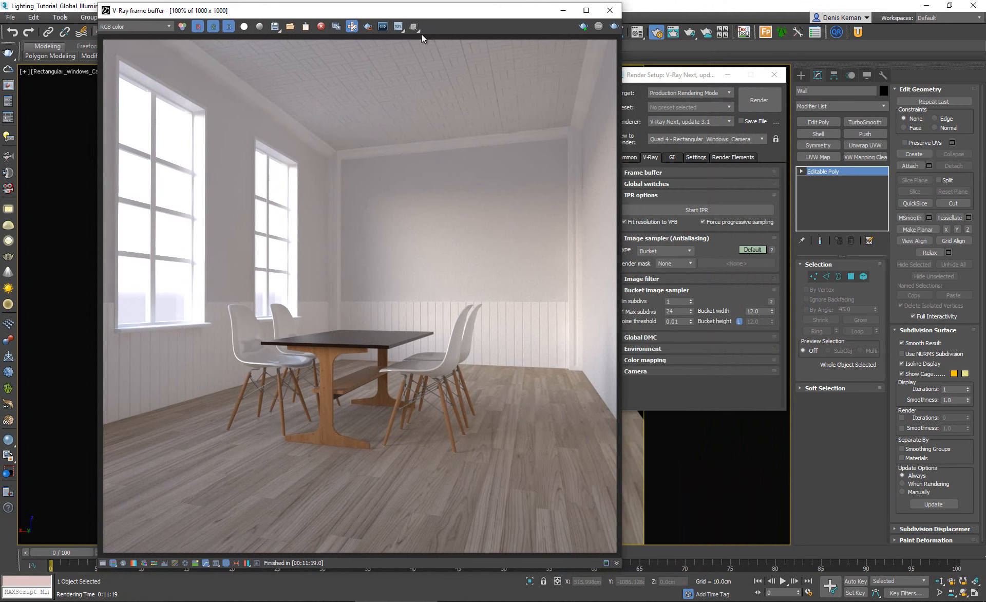
pyautogui.moveTo(419, 14); pyautogui.dragTo(398, 12)
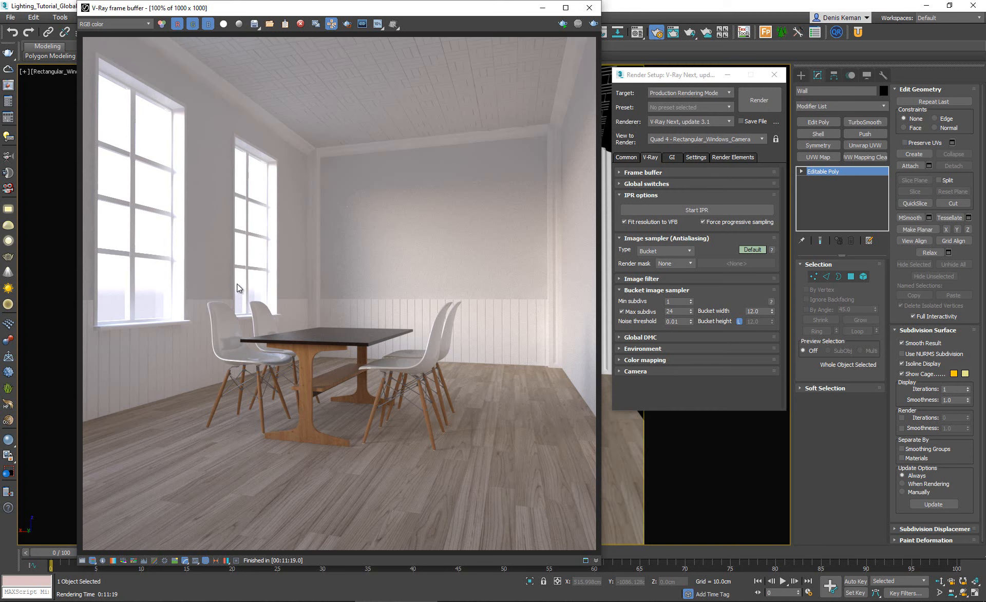
# - Select the active view's camera to show its parameters, and expand V-Ray's Camera settings in the render setup
pyautogui.click(57, 70)
pyautogui.click(102, 266)
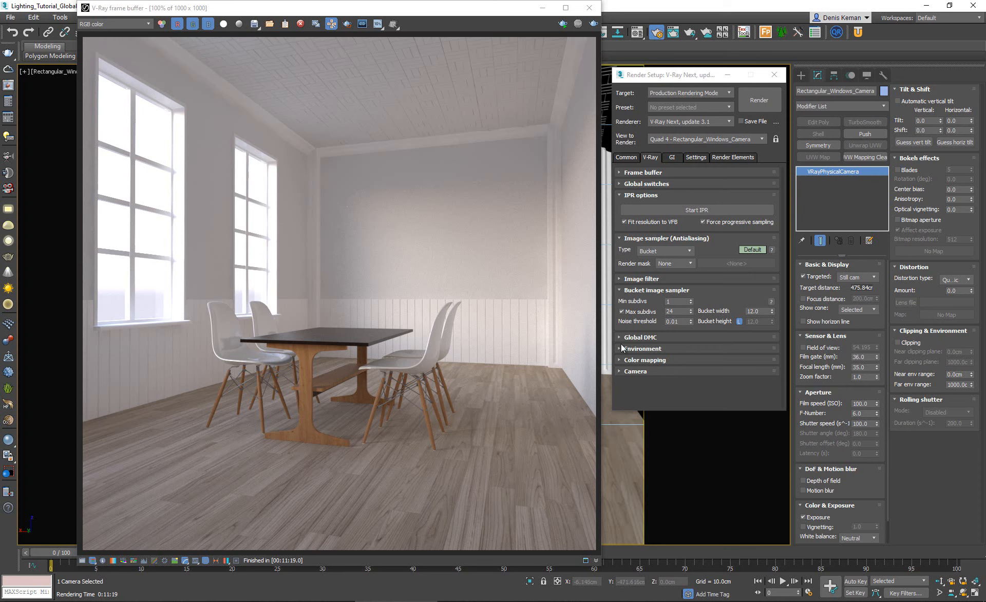
pyautogui.click(621, 372)
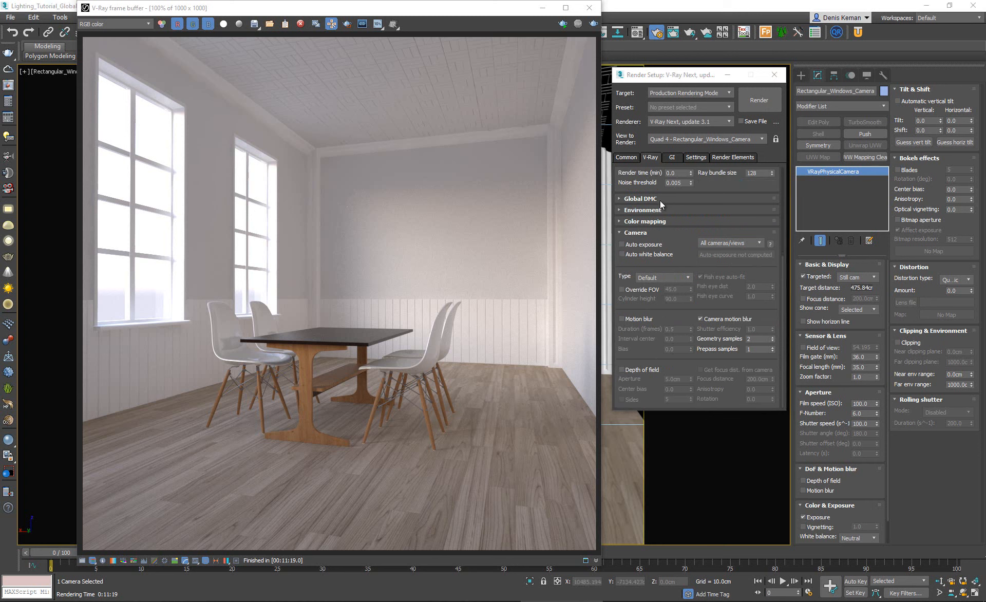
# - Run an interactive render of the camera view, shrink the frame buffer to about 617 x 617, and stop the render
pyautogui.click(562, 25)
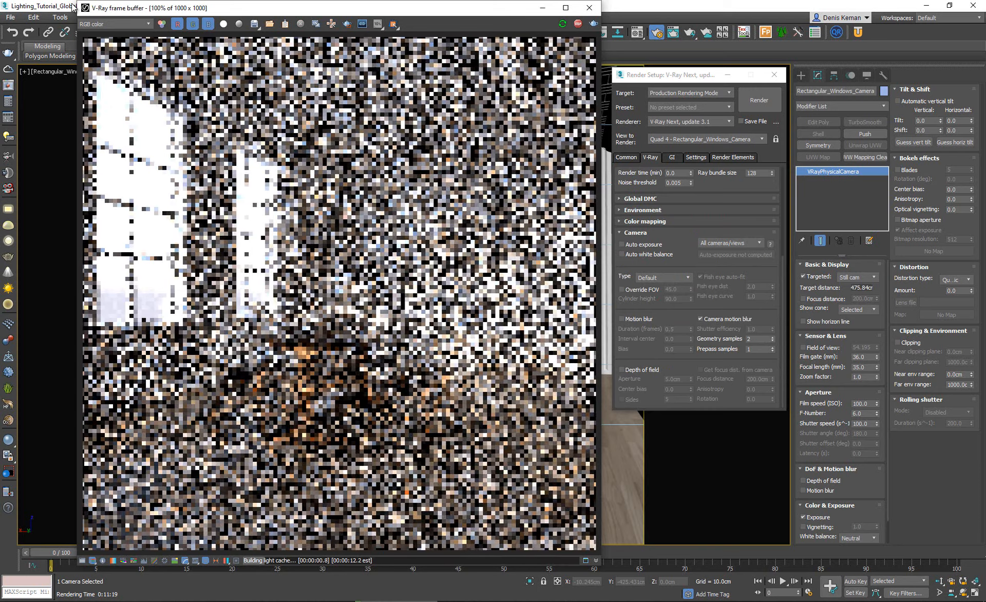
pyautogui.moveTo(76, 4); pyautogui.dragTo(250, 199)
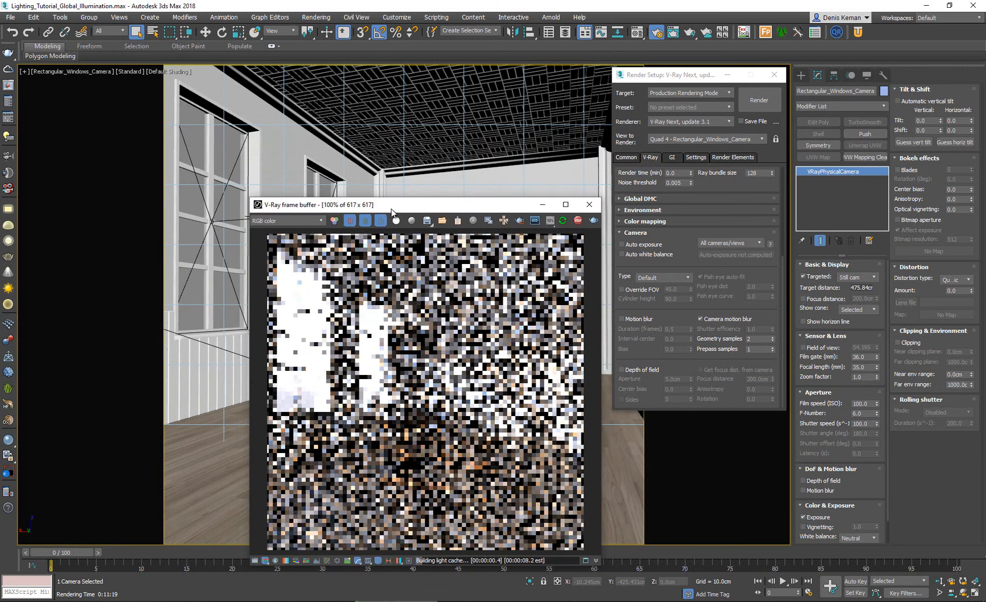
pyautogui.moveTo(391, 212); pyautogui.dragTo(308, 67)
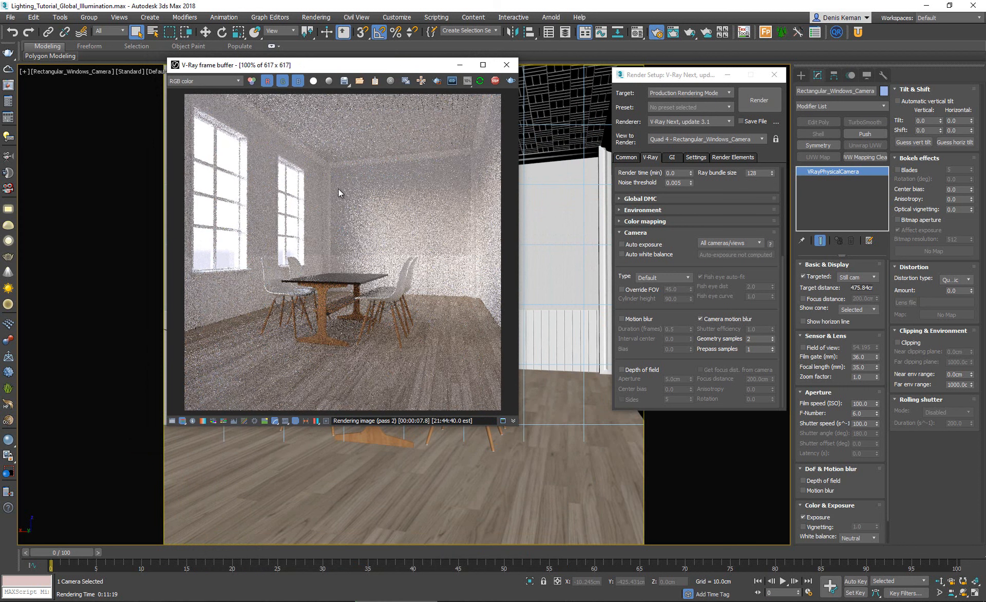
pyautogui.click(495, 81)
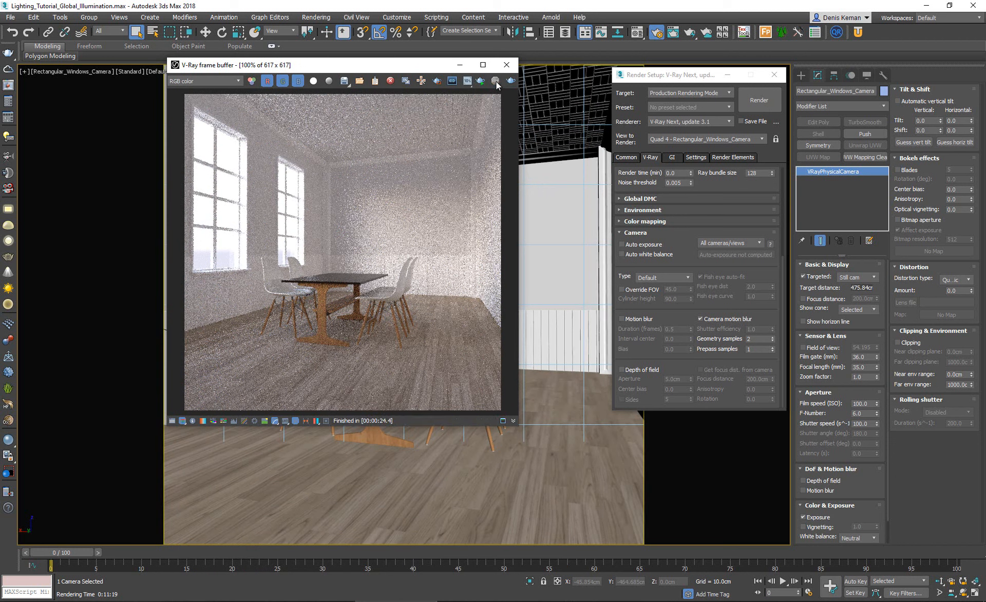
# - Add a VRayDenoiser render element and set its denoising engine to NVIDIA AI denoiser
pyautogui.click(732, 157)
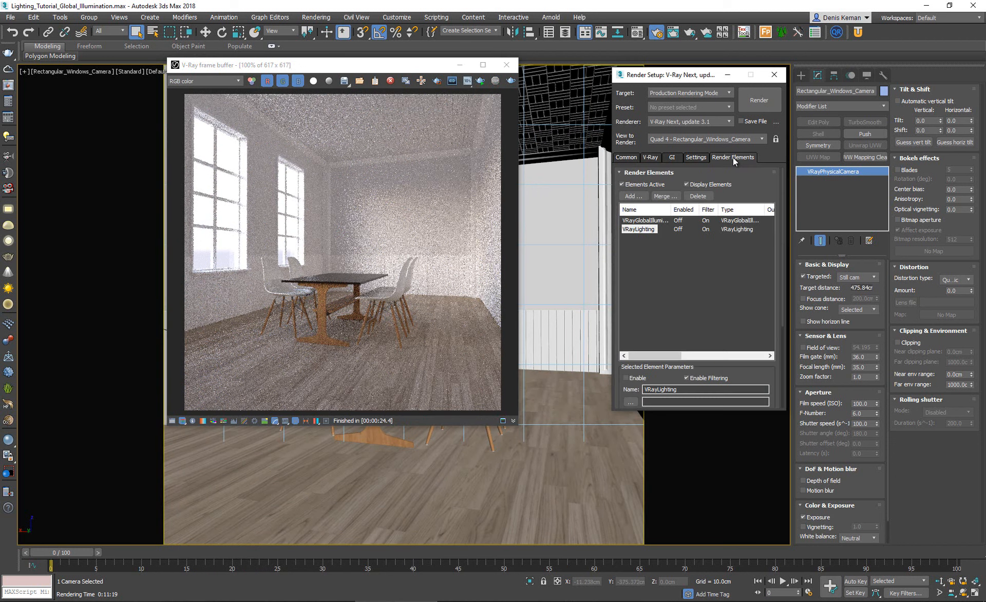
pyautogui.click(640, 196)
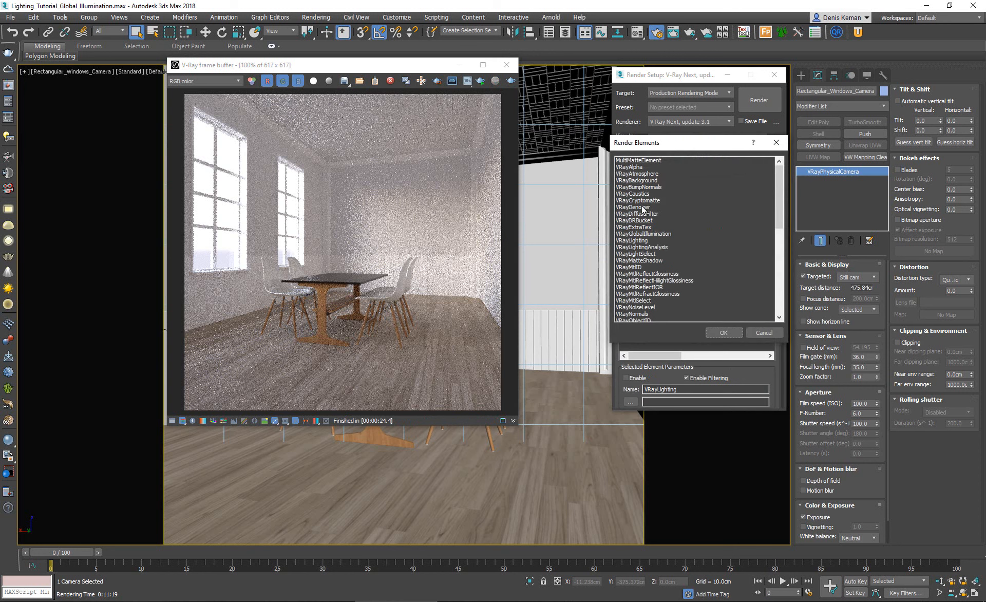
pyautogui.click(645, 208)
pyautogui.click(722, 333)
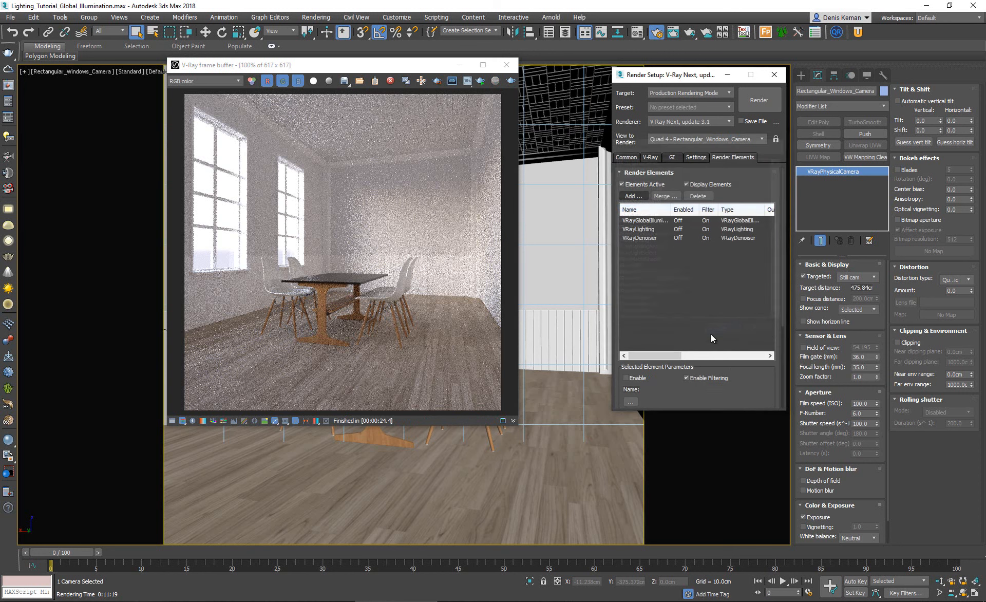
pyautogui.moveTo(667, 366); pyautogui.dragTo(669, 204)
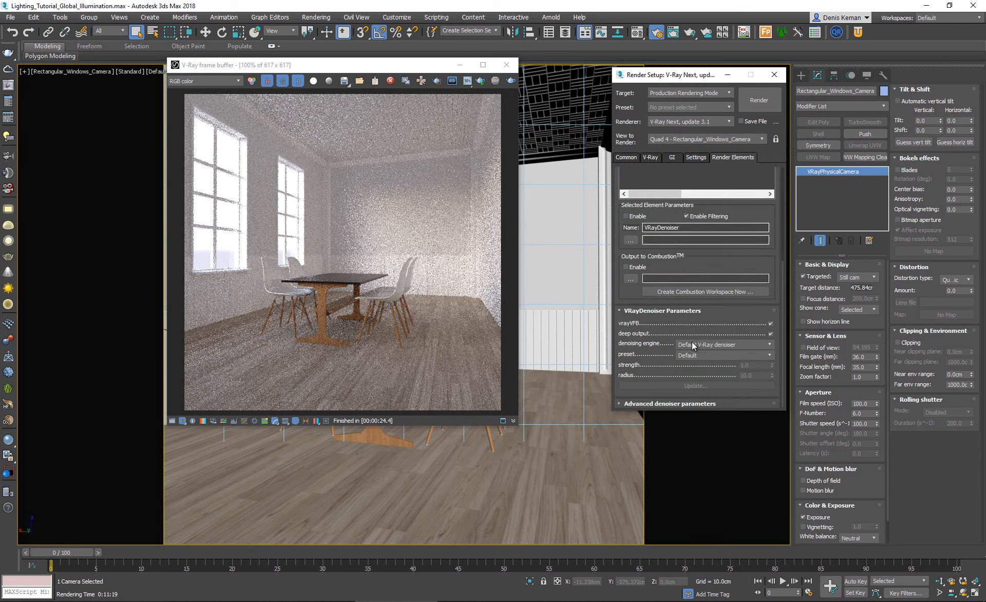
pyautogui.moveTo(692, 344)
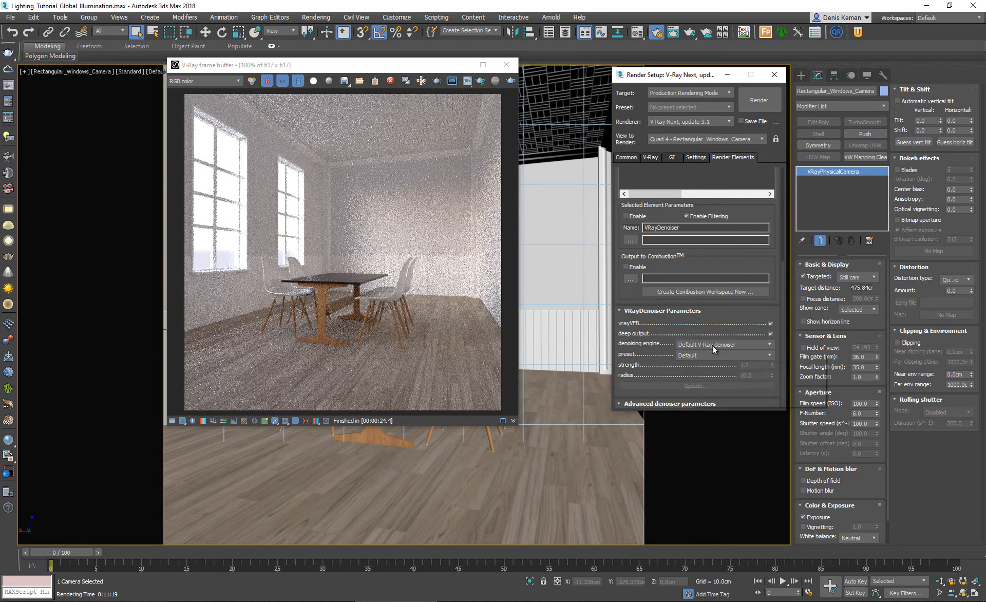
pyautogui.click(713, 345)
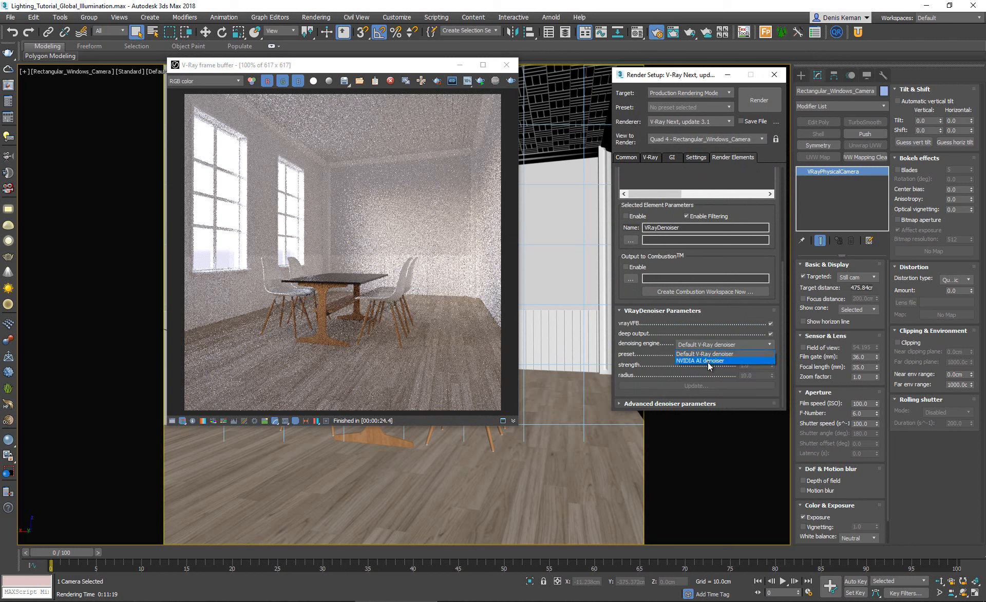
pyautogui.click(708, 361)
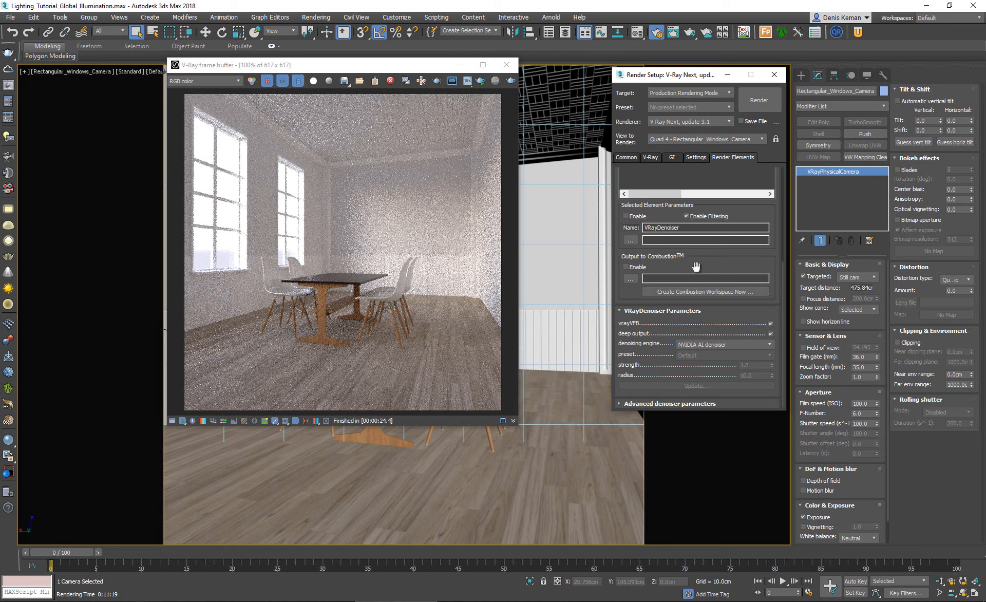
# - Return to V-Ray's Camera settings and start an interactive render to preview the denoised room
pyautogui.moveTo(695, 267); pyautogui.dragTo(666, 446)
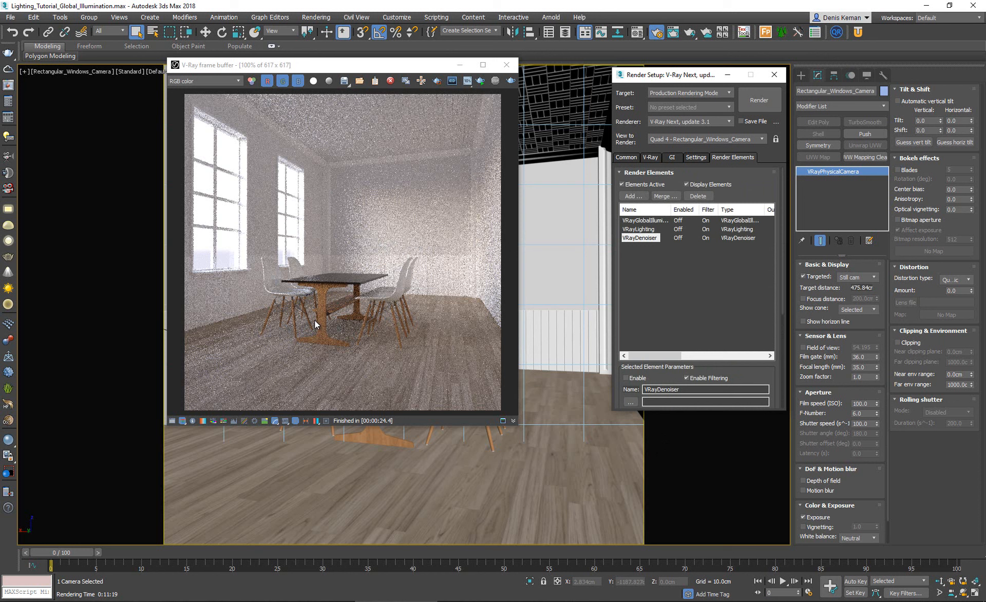
pyautogui.moveTo(744, 393); pyautogui.dragTo(763, 345)
pyautogui.click(657, 159)
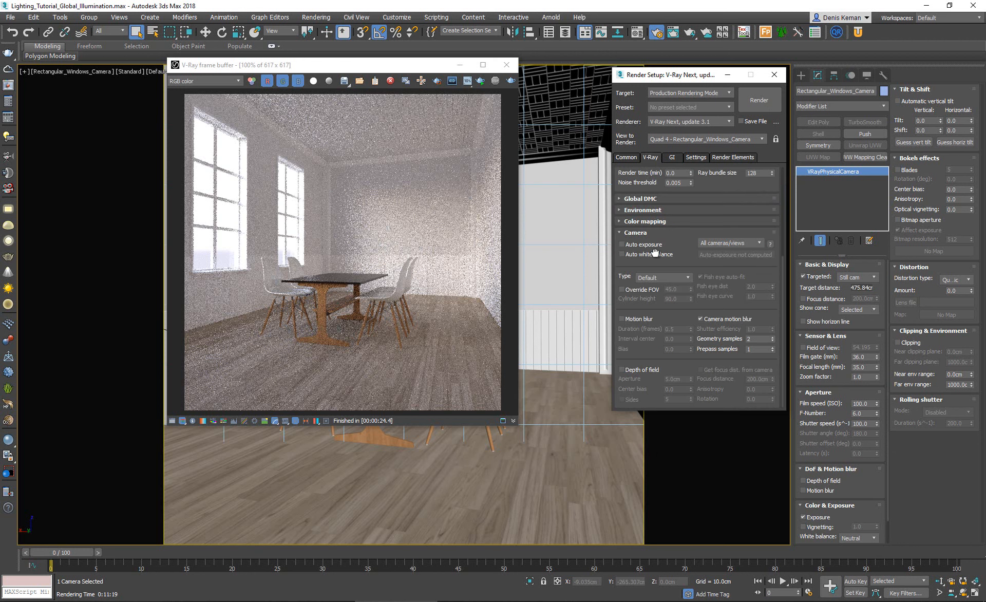
pyautogui.click(482, 84)
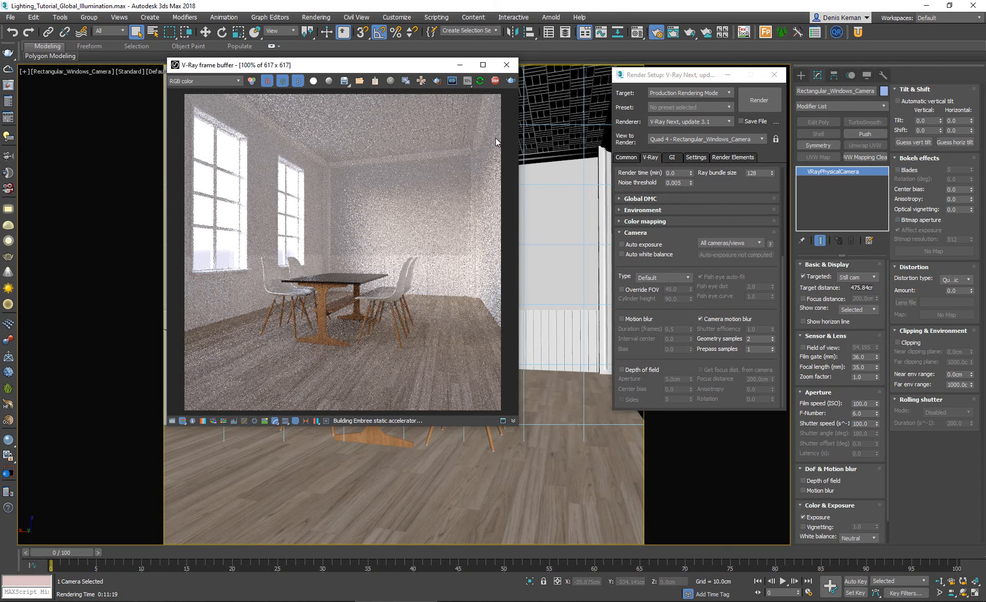
pyautogui.moveTo(398, 69)
pyautogui.mouseDown()
pyautogui.moveTo(389, 88)
pyautogui.moveTo(401, 100)
pyautogui.moveTo(386, 78)
pyautogui.mouseUp()
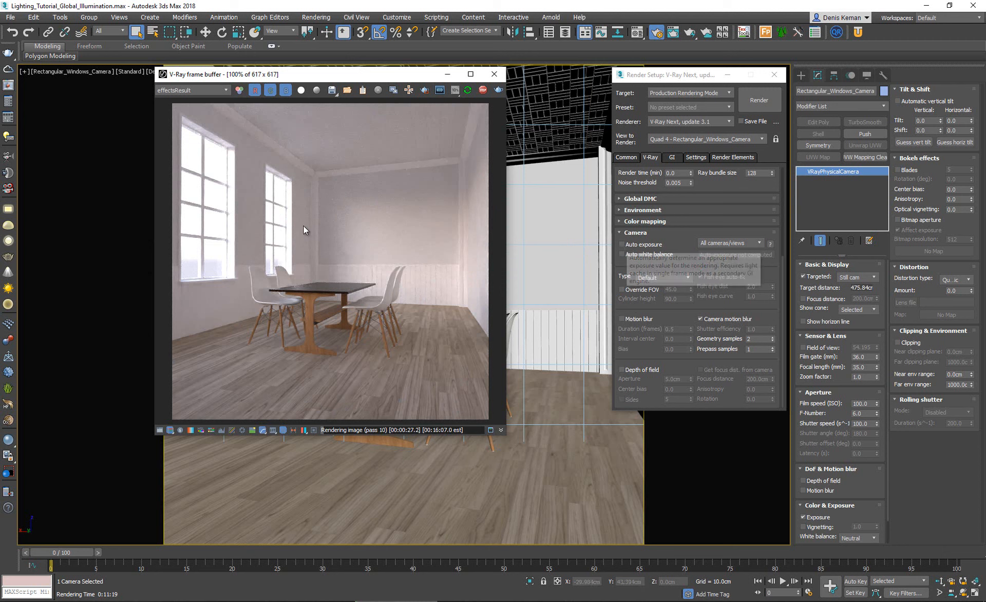
# - Enable Auto exposure and Auto white balance for all cameras/views, let the interactive render update, and stop it
pyautogui.click(623, 245)
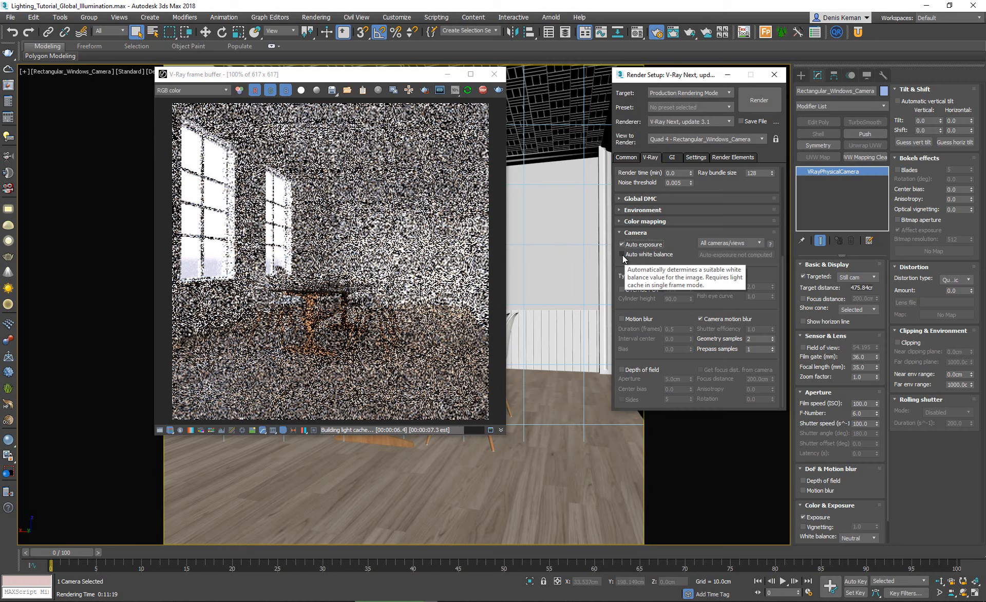
pyautogui.click(622, 255)
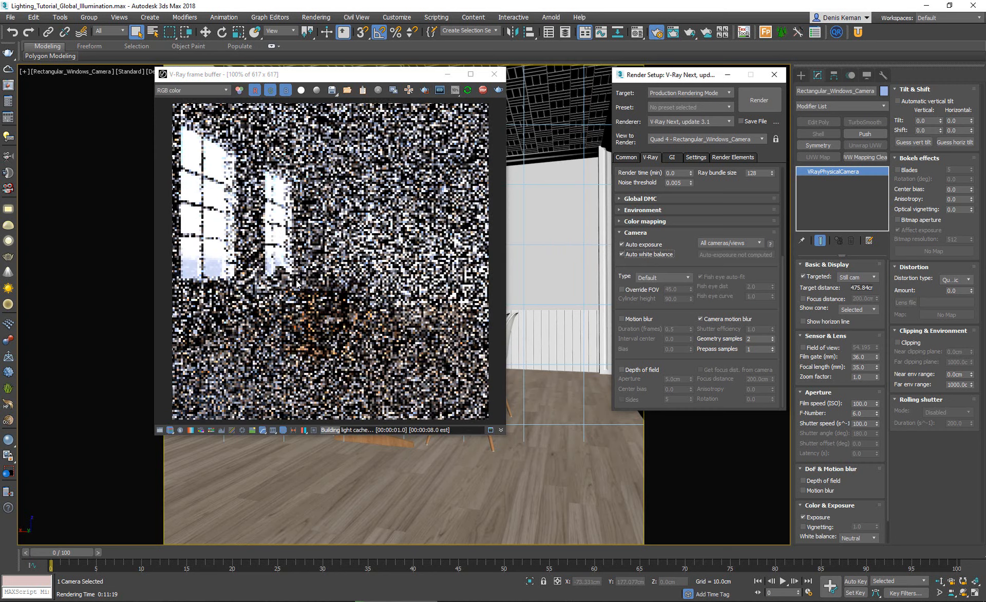
pyautogui.click(333, 297)
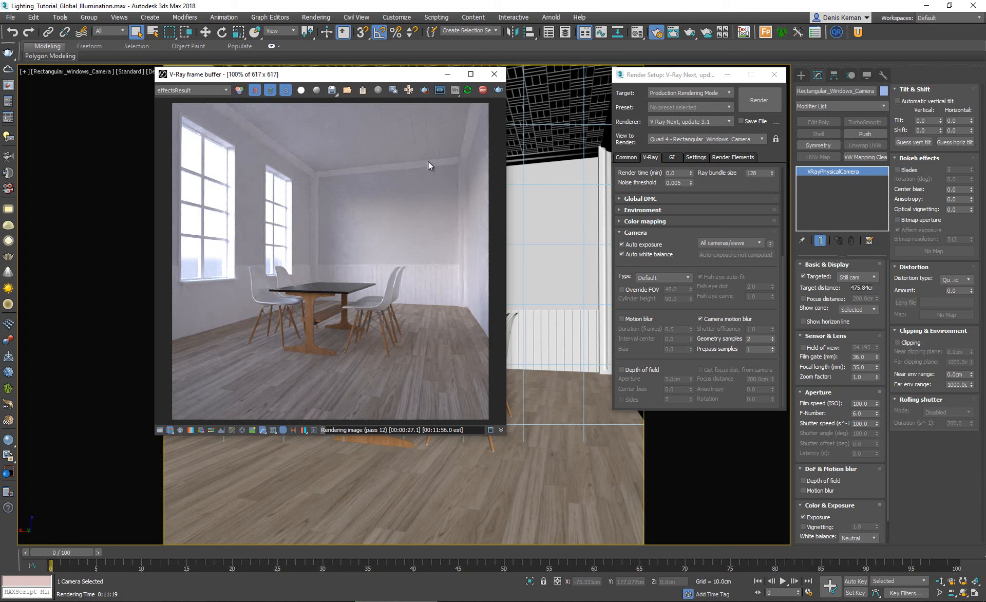
pyautogui.click(482, 90)
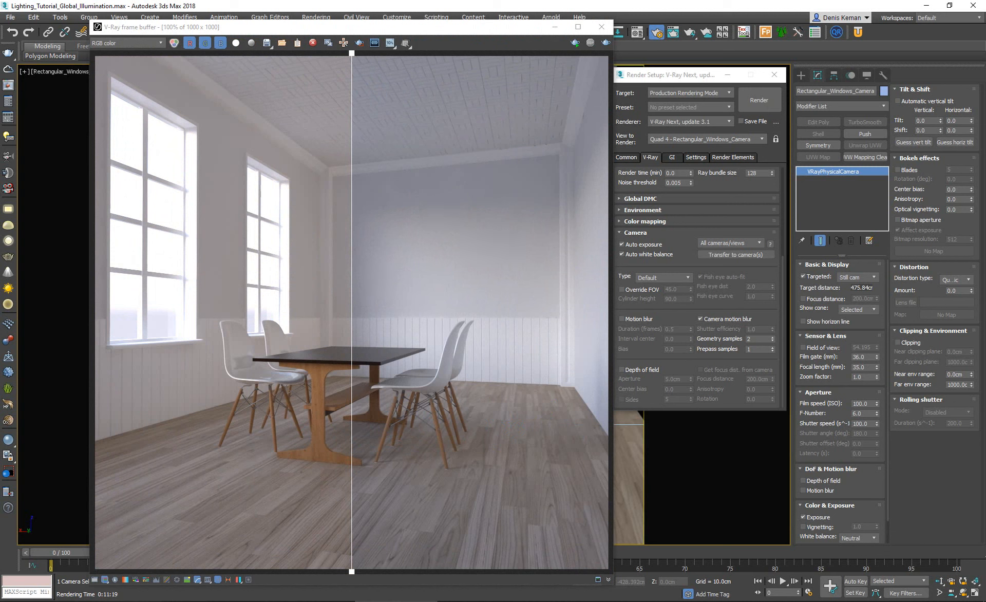
# - Transfer the computed auto exposure and white balance values to the physical camera's parameters
pyautogui.moveTo(353, 59); pyautogui.dragTo(373, 84)
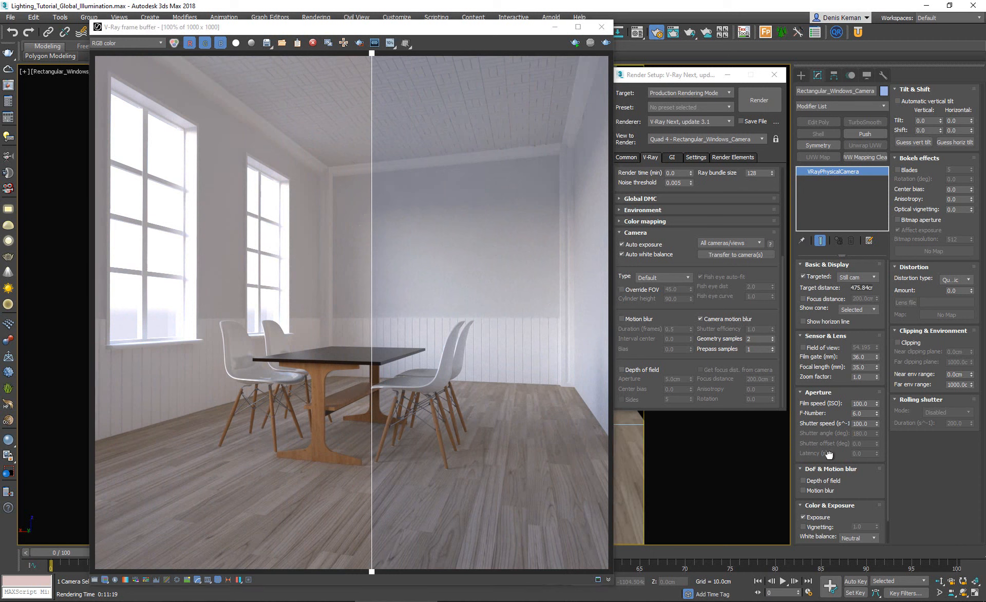
pyautogui.scroll(-2, 828, 382)
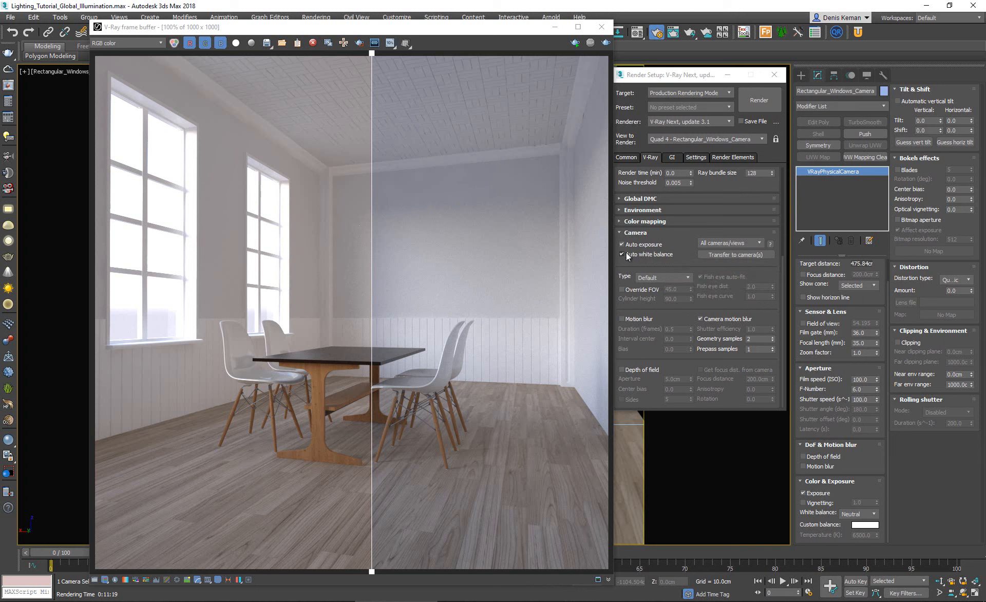
pyautogui.click(738, 255)
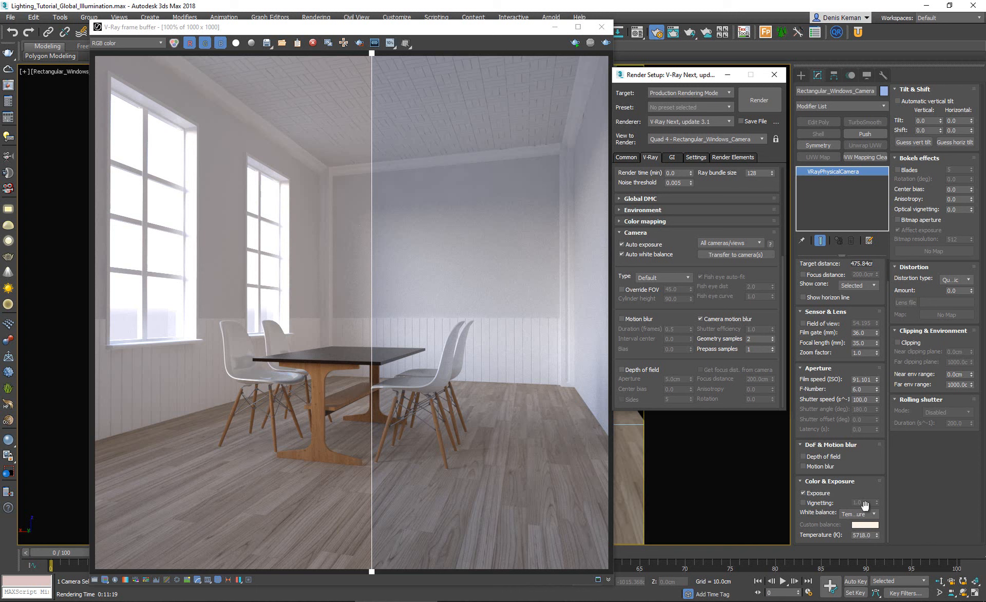
# - Compare the two 1000 x 1000 renders across the full image with the frame buffer's comparison divider
pyautogui.moveTo(643, 251)
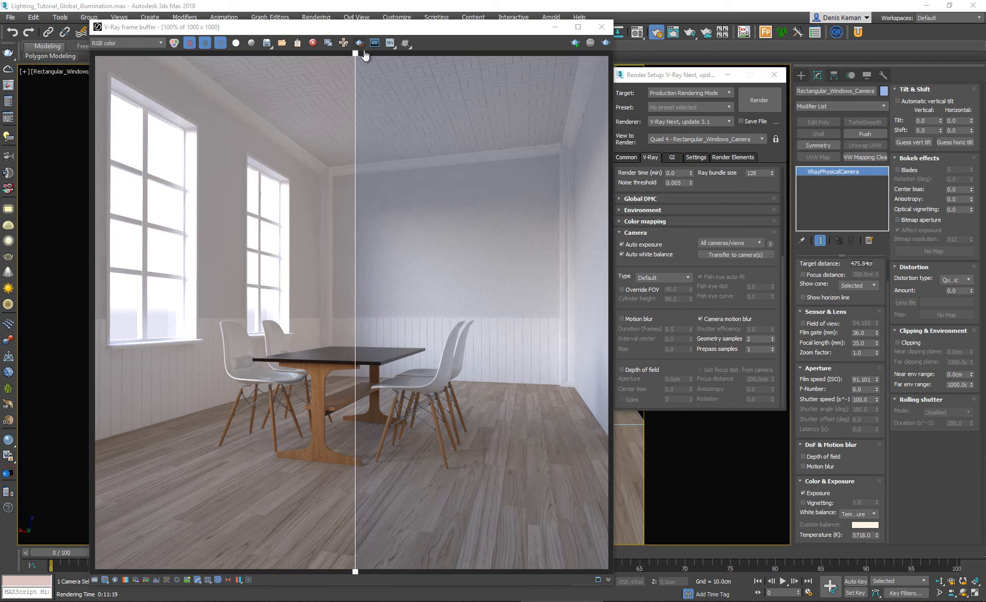
pyautogui.moveTo(357, 57); pyautogui.dragTo(72, 60)
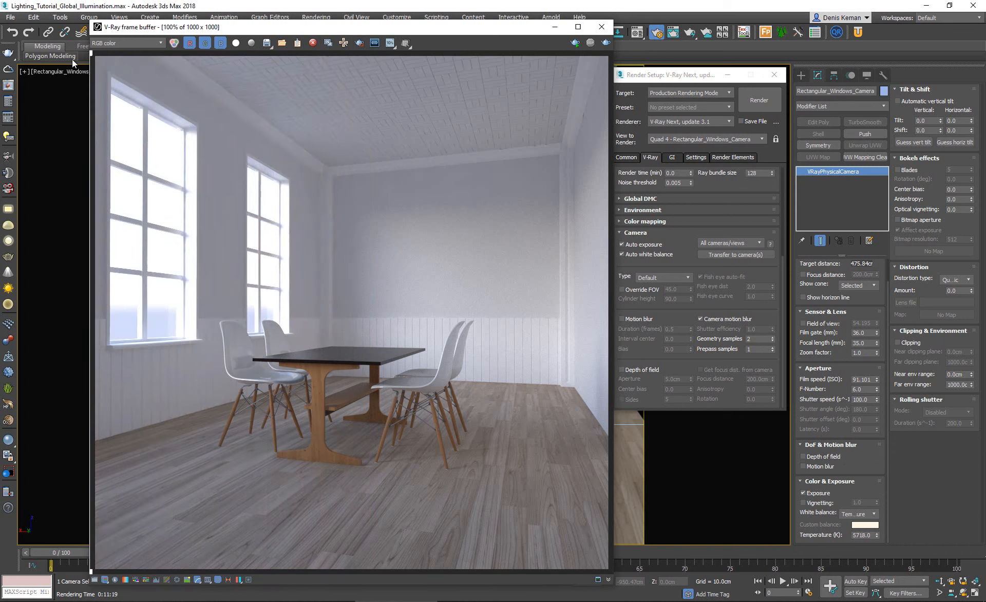
pyautogui.moveTo(585, 128); pyautogui.dragTo(652, 118)
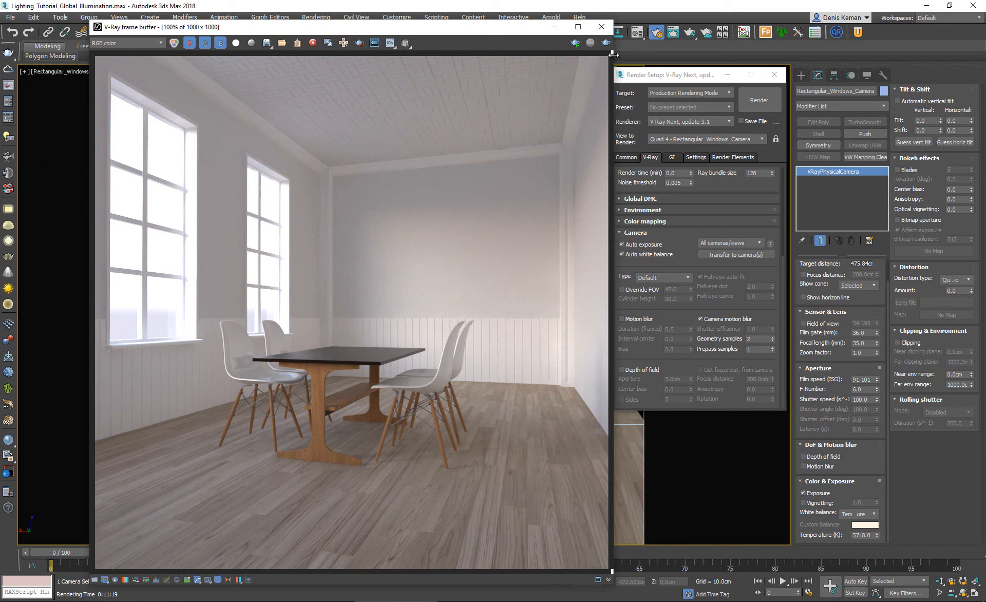
pyautogui.moveTo(616, 57); pyautogui.dragTo(285, 59)
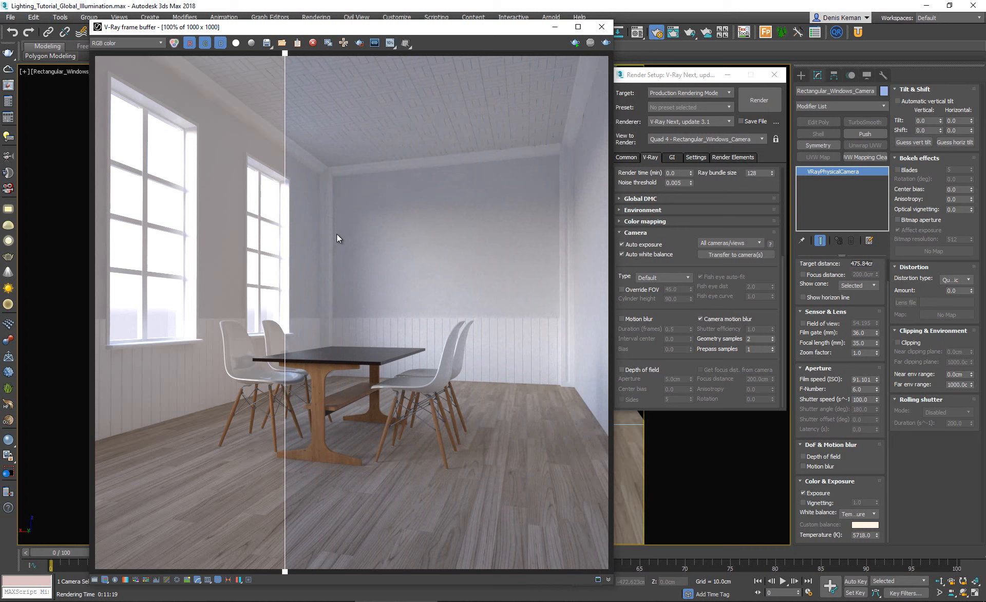
pyautogui.moveTo(284, 55); pyautogui.dragTo(358, 85)
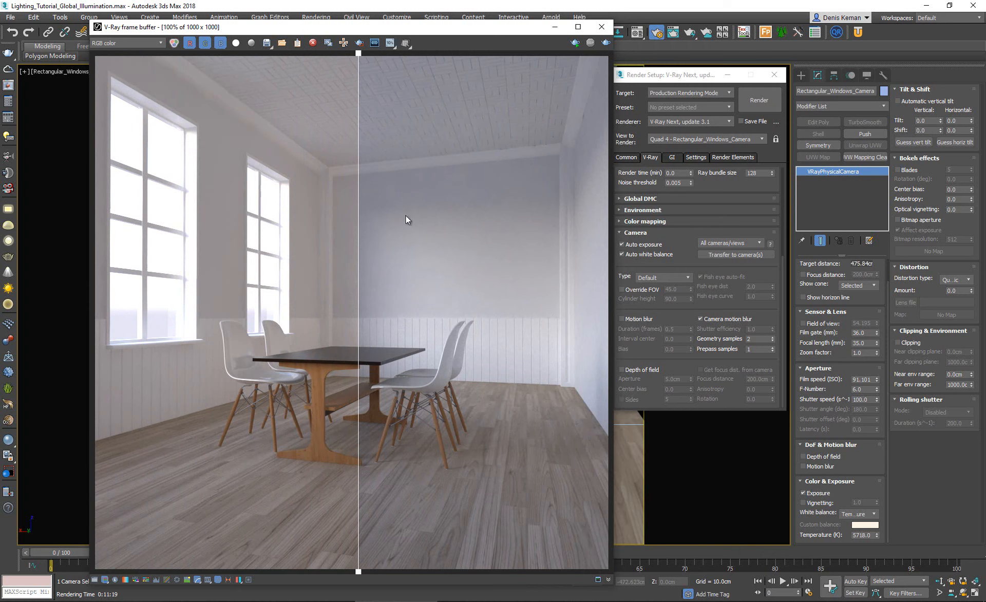
# - Select the skylight portal VRayLight at the nearest window and turn it on, keeping the frame buffer clear of the settings
pyautogui.moveTo(400, 26); pyautogui.dragTo(574, 14)
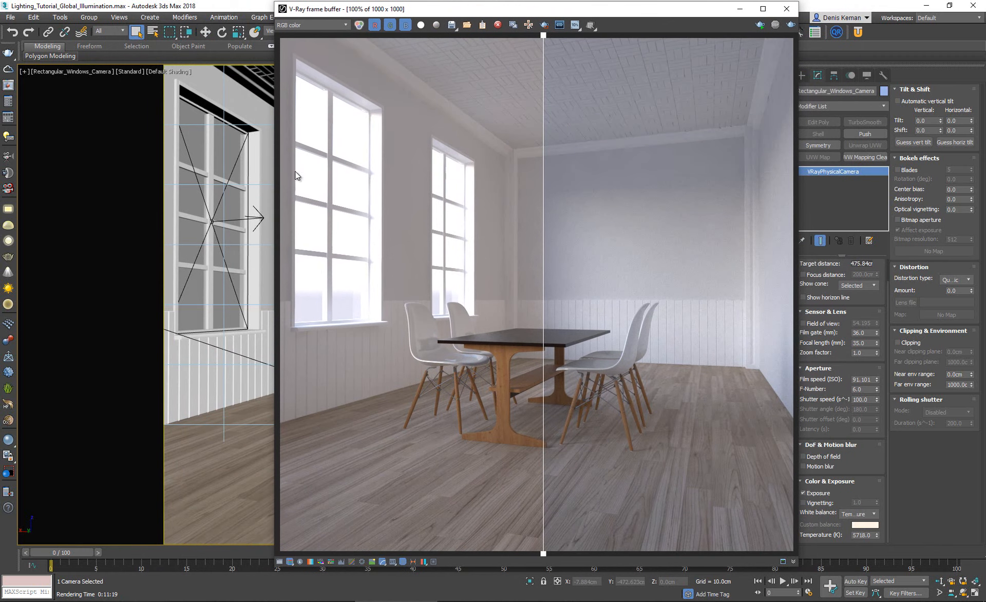
pyautogui.click(230, 220)
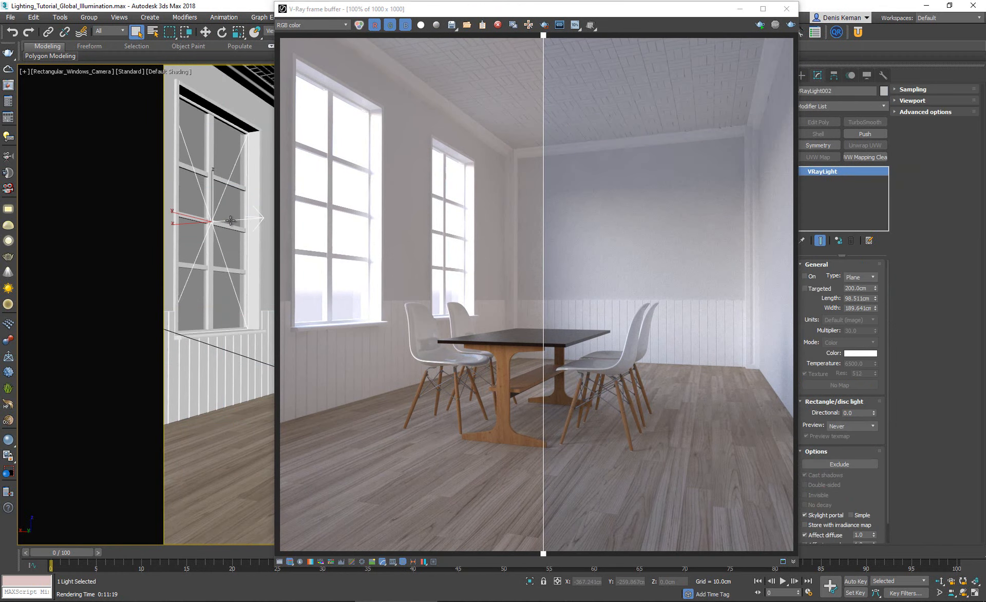
pyautogui.moveTo(535, 15); pyautogui.dragTo(415, 12)
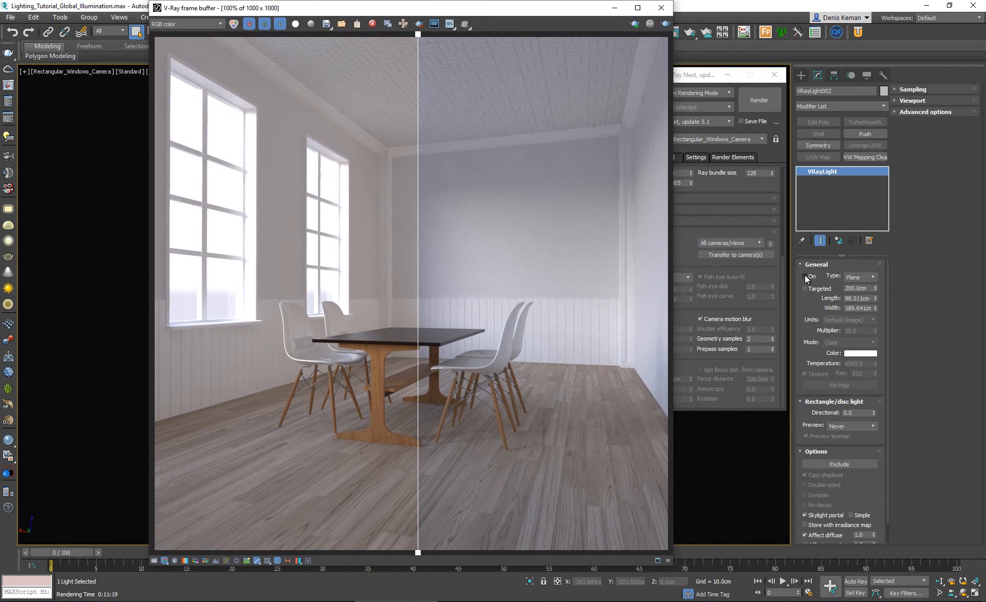
pyautogui.moveTo(448, 15); pyautogui.dragTo(381, 32)
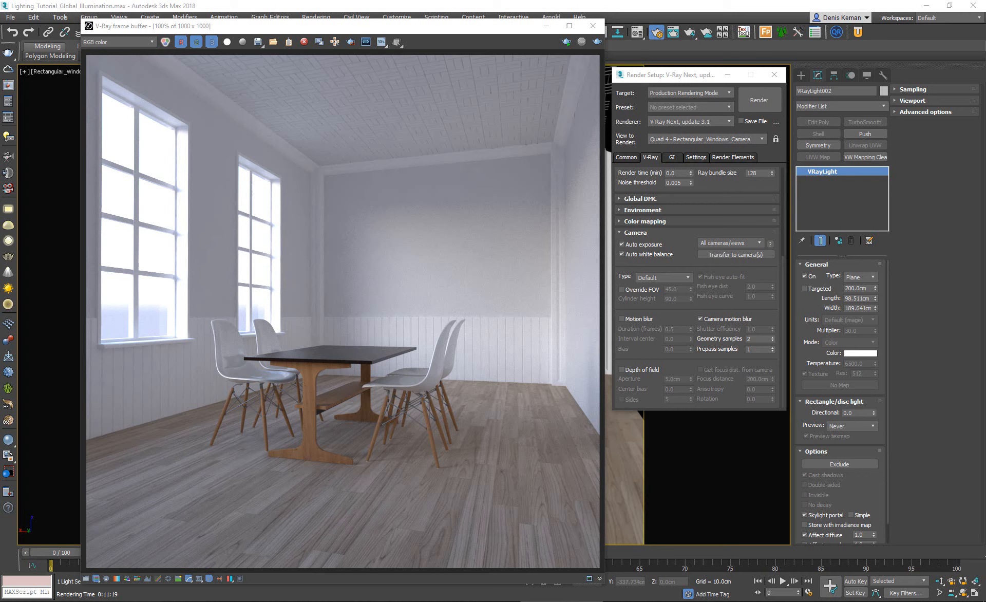
# - Compare the skylight portal render with the stored version by sweeping the frame buffer's divider across the room
pyautogui.moveTo(405, 26); pyautogui.dragTo(409, 18)
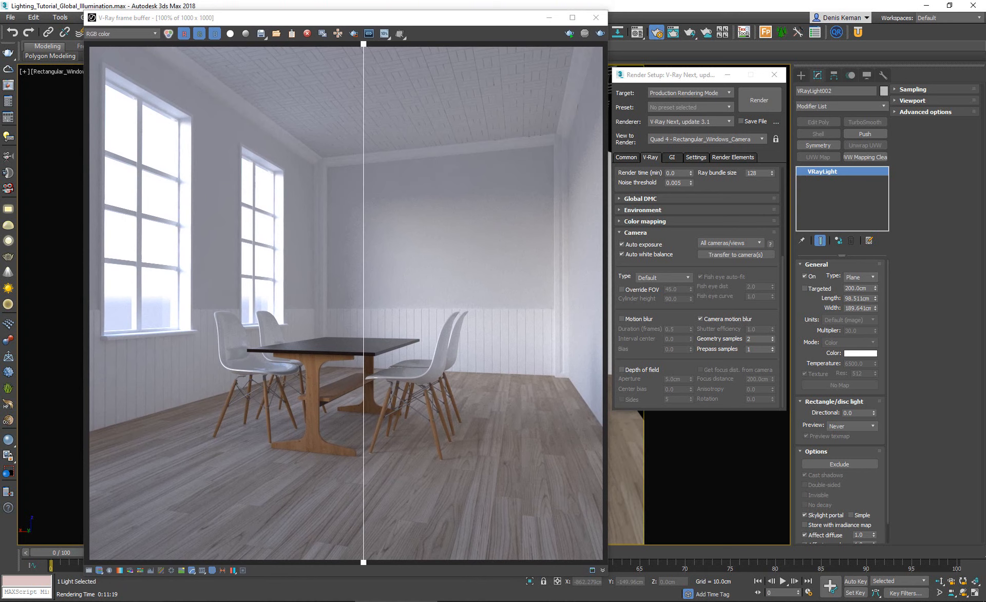
pyautogui.moveTo(391, 22); pyautogui.dragTo(408, 16)
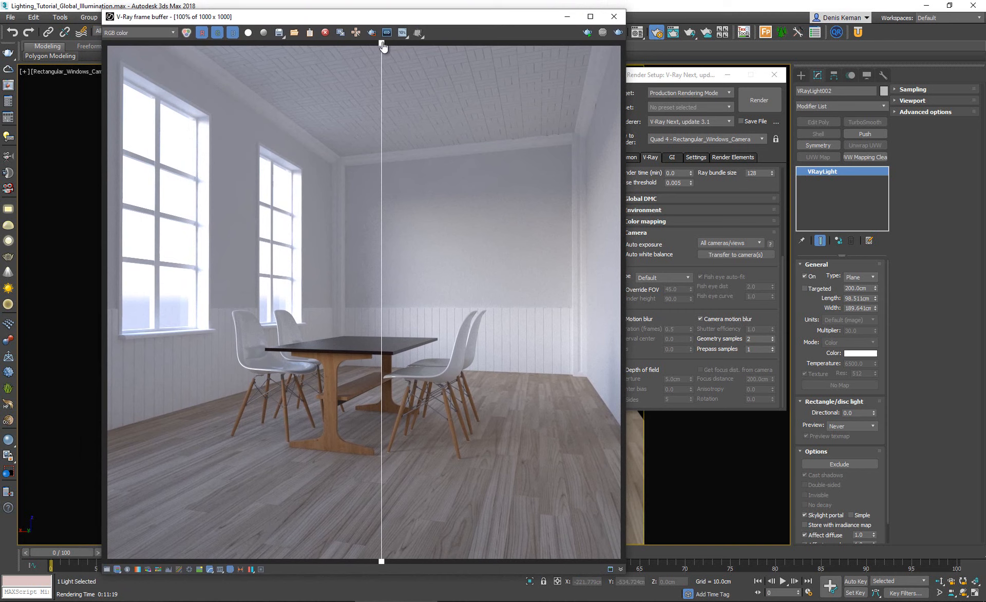
pyautogui.moveTo(382, 44); pyautogui.dragTo(620, 80)
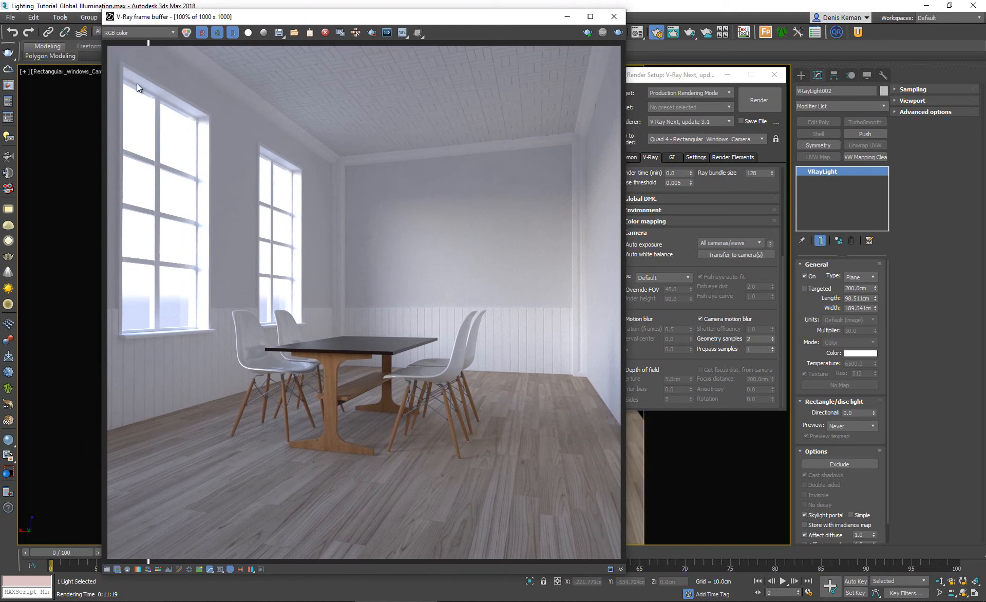
pyautogui.moveTo(137, 83); pyautogui.dragTo(616, 110)
pyautogui.moveTo(538, 110); pyautogui.dragTo(374, 132)
pyautogui.moveTo(317, 21); pyautogui.dragTo(439, 14)
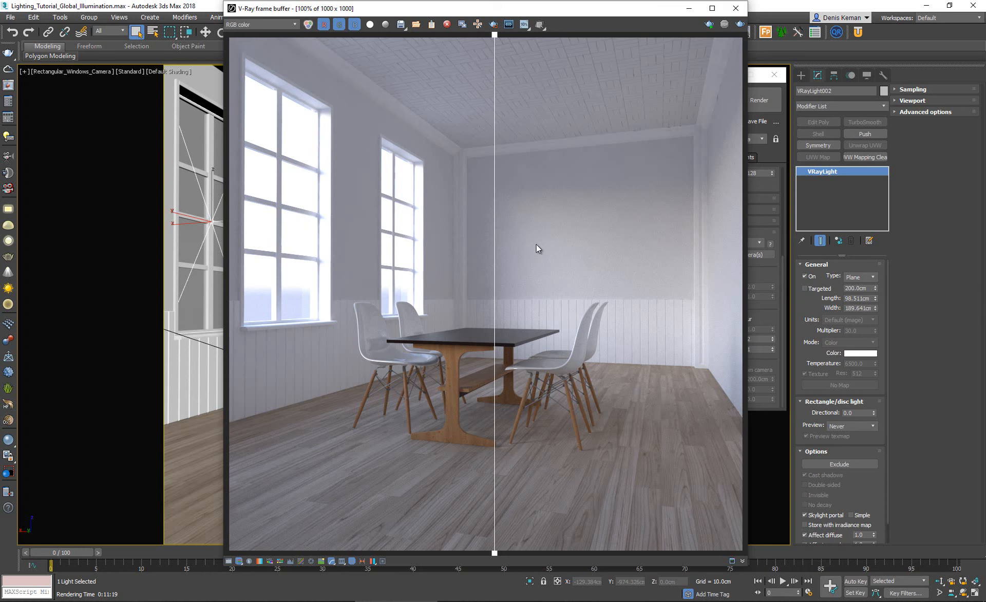
# - Turn off the window's skylight portal VRayLight and clear the selection, leaving the camera view in Default Shading
pyautogui.click(811, 279)
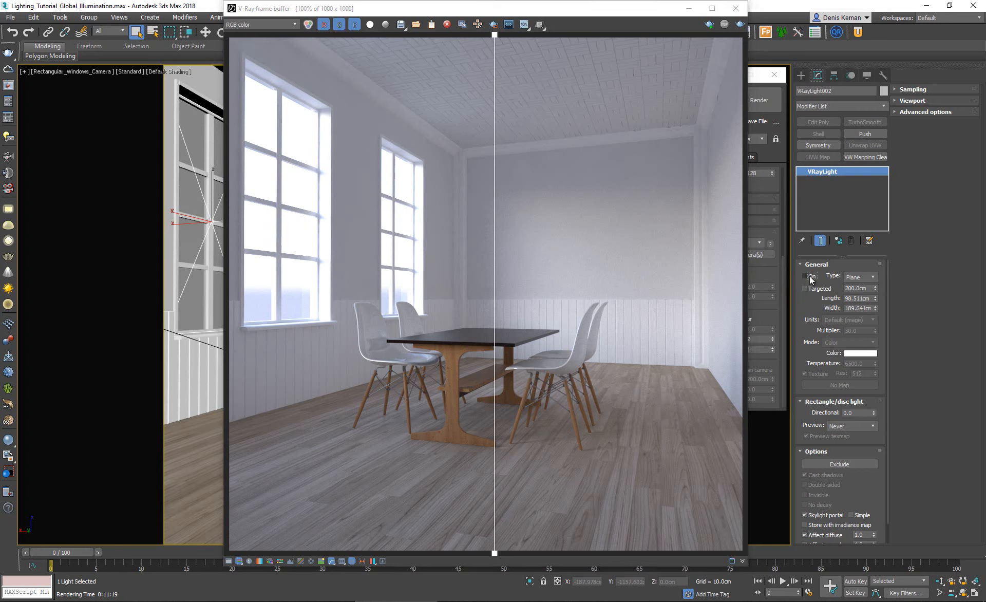
pyautogui.click(188, 243)
pyautogui.press('F3')
pyautogui.click(188, 244)
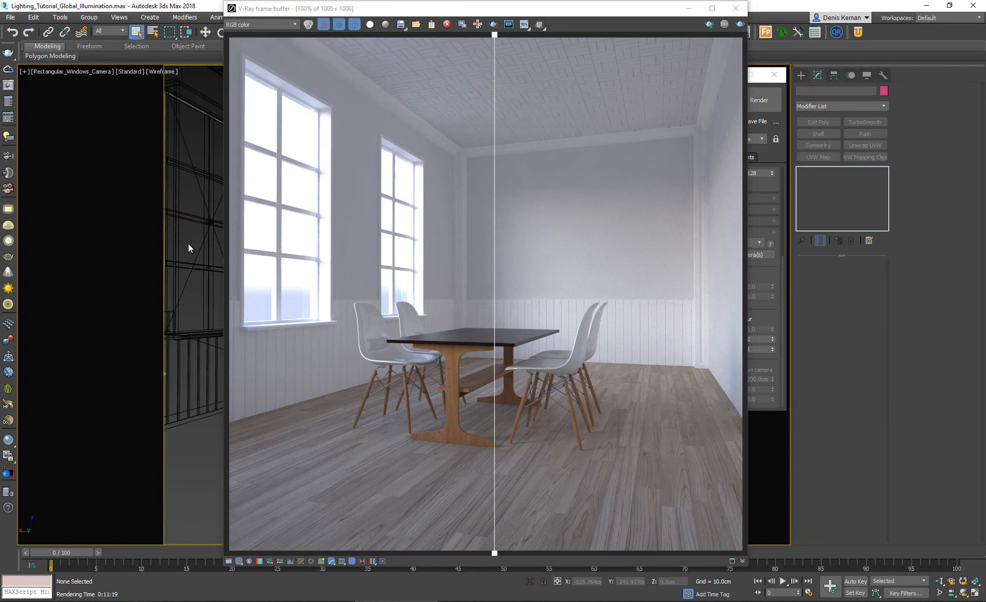
pyautogui.press('F3')
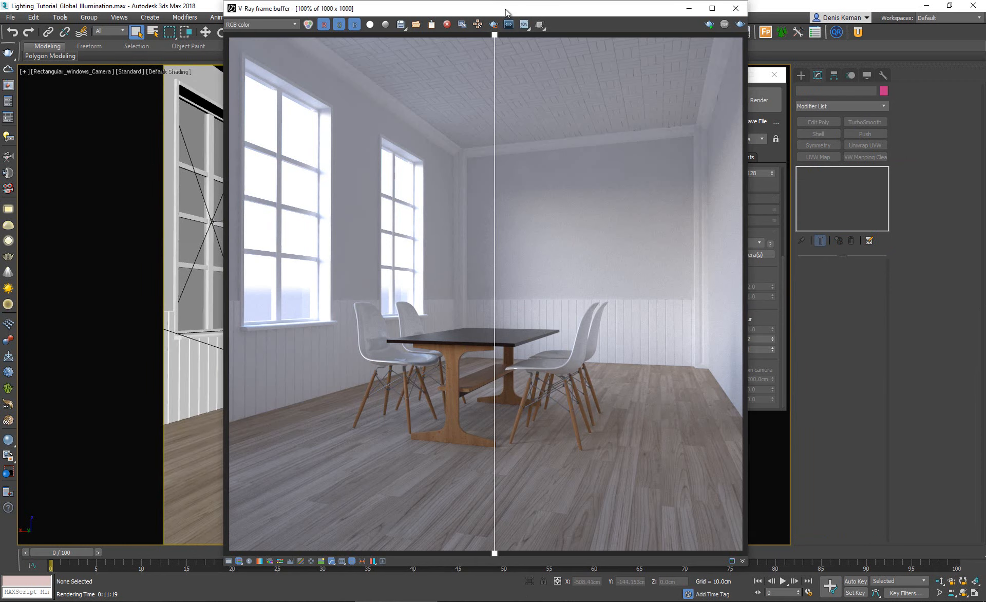
pyautogui.moveTo(508, 8); pyautogui.dragTo(490, 8)
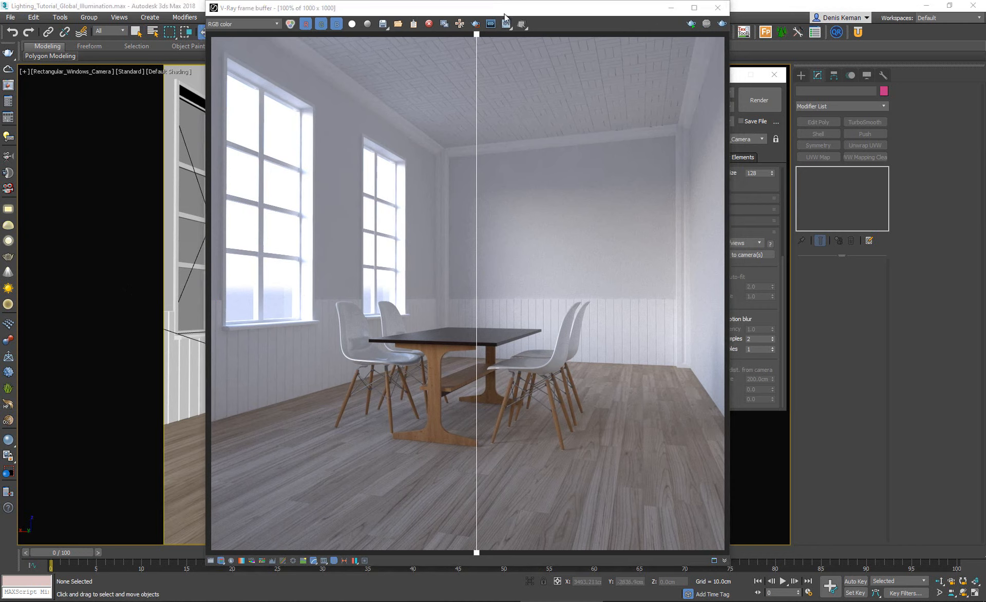
# - Switch to the browser and look over the categories and latest images in HDRI Haven's HDRIs section, then return to 3ds Max
pyautogui.moveTo(504, 14); pyautogui.dragTo(383, 20)
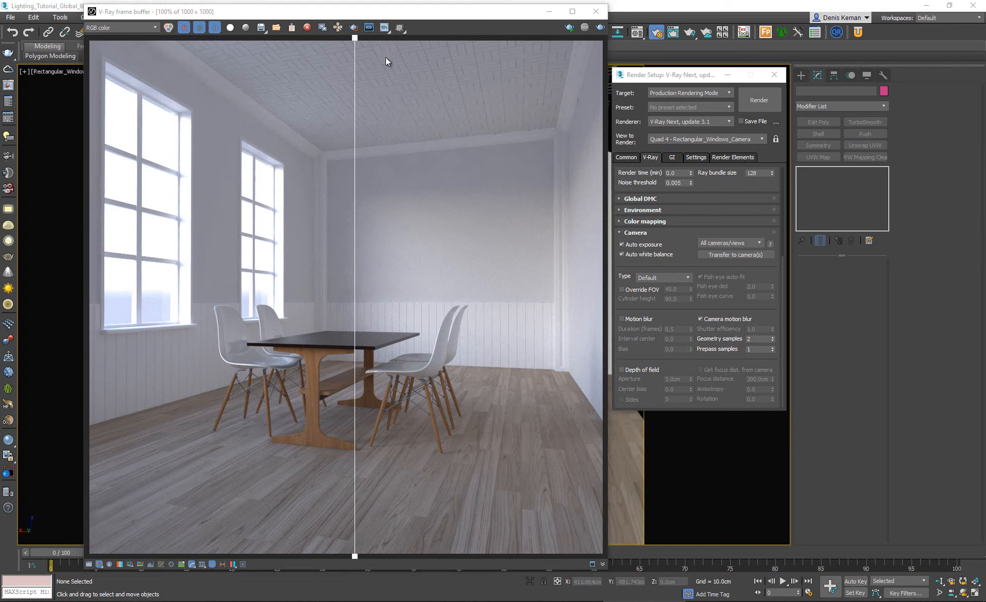
pyautogui.click(308, 601)
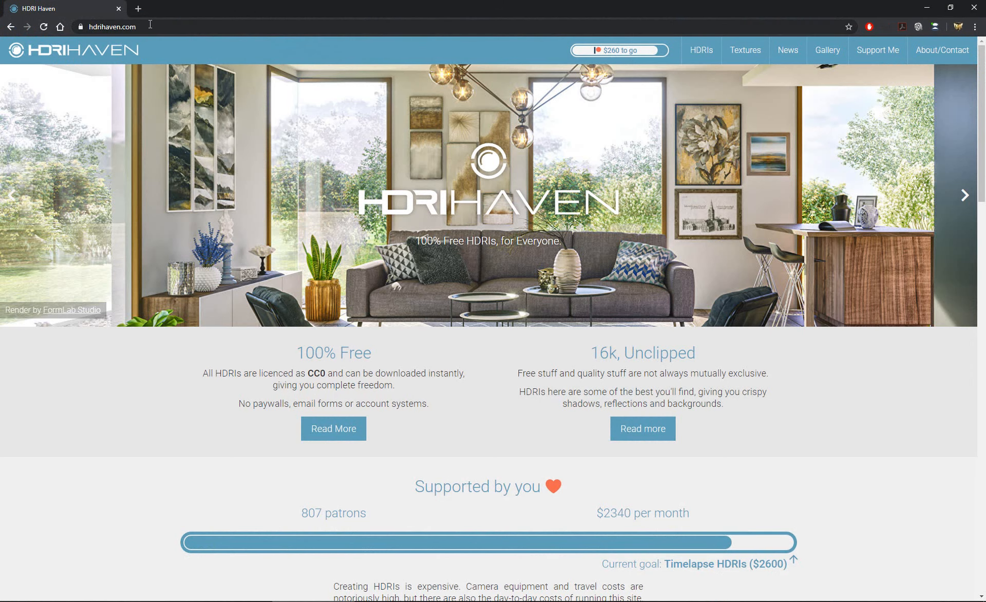
pyautogui.click(698, 51)
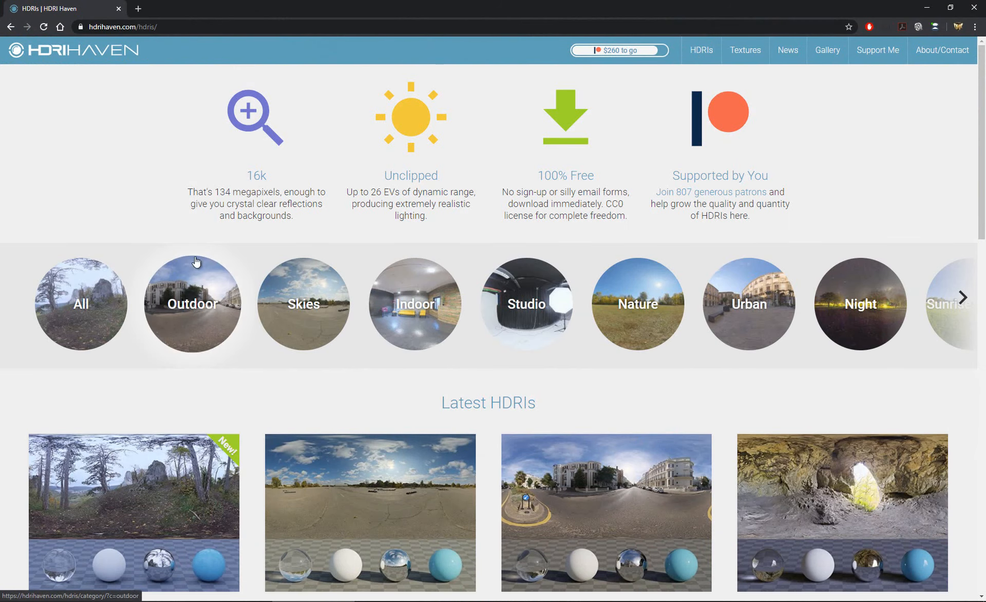
pyautogui.scroll(-4, 822, 260)
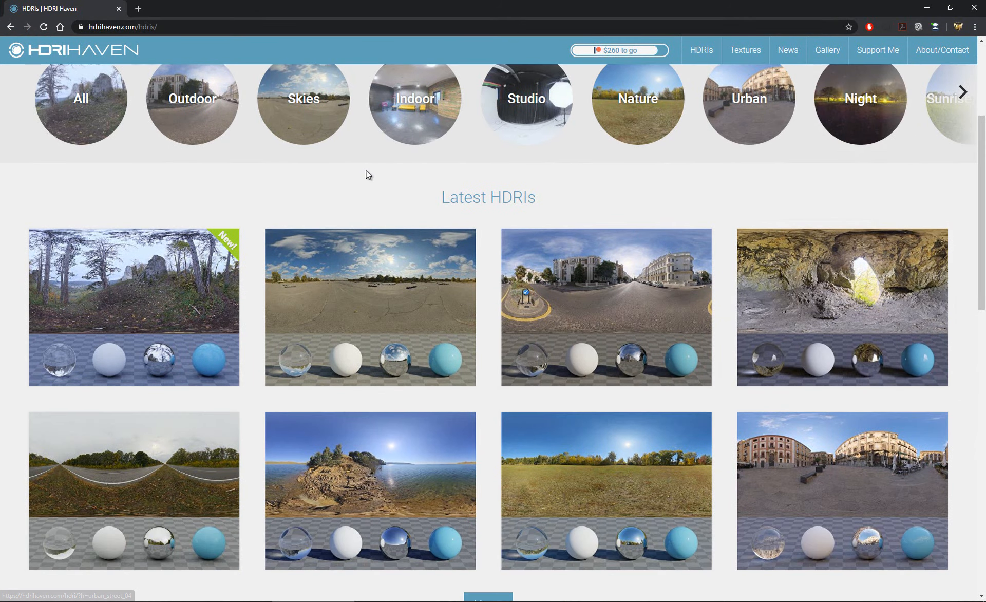
pyautogui.scroll(4, 423, 198)
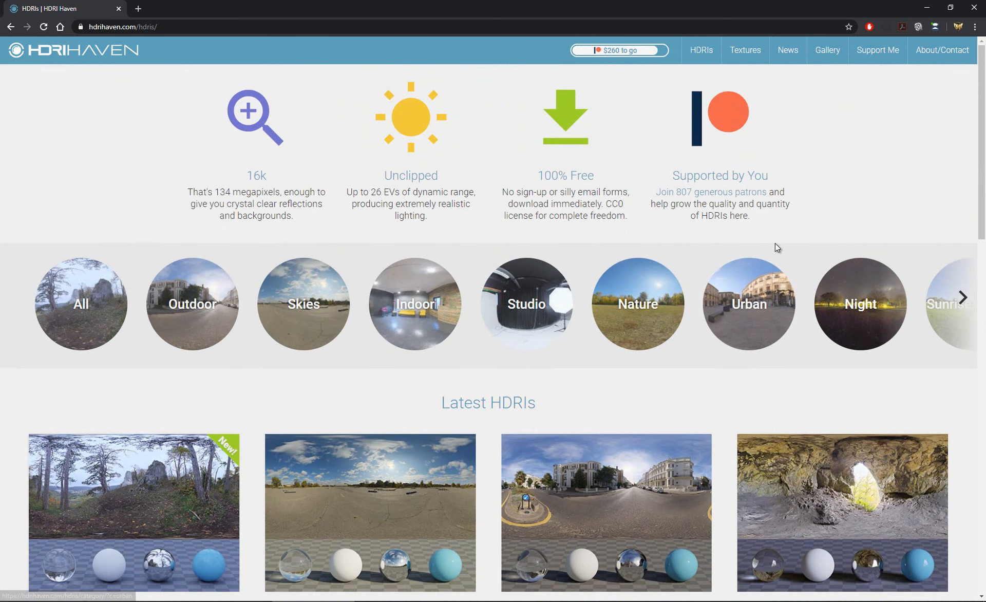
pyautogui.click(927, 7)
# - Restore the four-viewport layout, bring the dome light into view in the Top view, and close the V-Ray frame buffer
pyautogui.moveTo(442, 18); pyautogui.dragTo(664, 19)
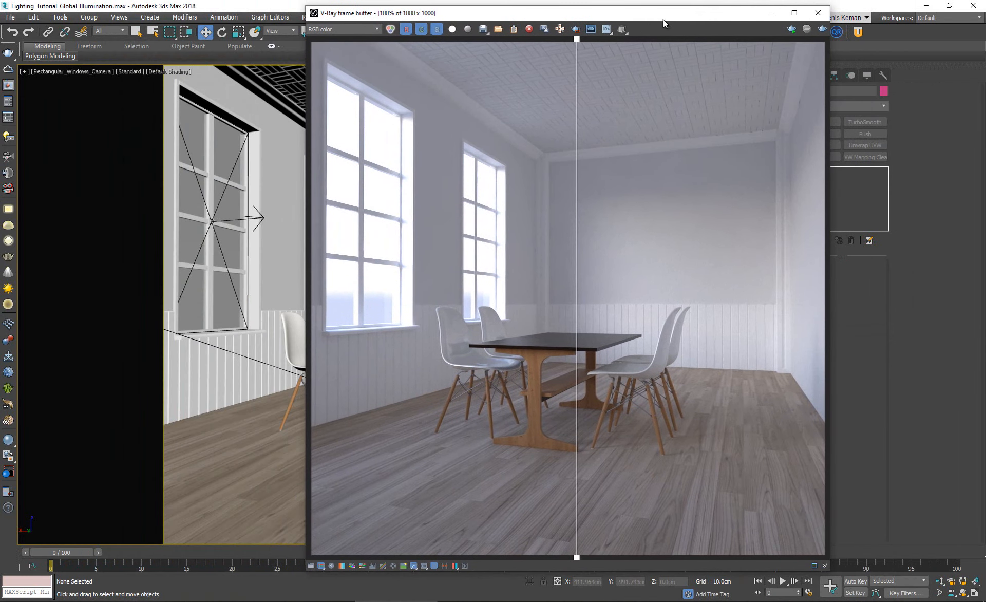
pyautogui.middleClick(271, 278)
pyautogui.hotkey('alt', 'w')
pyautogui.moveTo(228, 230); pyautogui.dragTo(91, 222, button='middle')
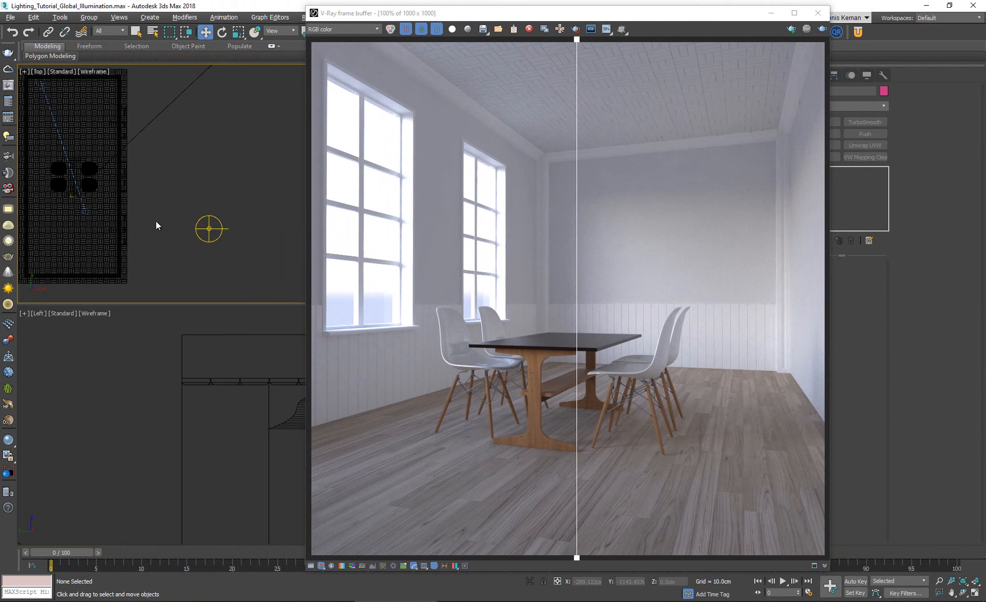
pyautogui.click(209, 225)
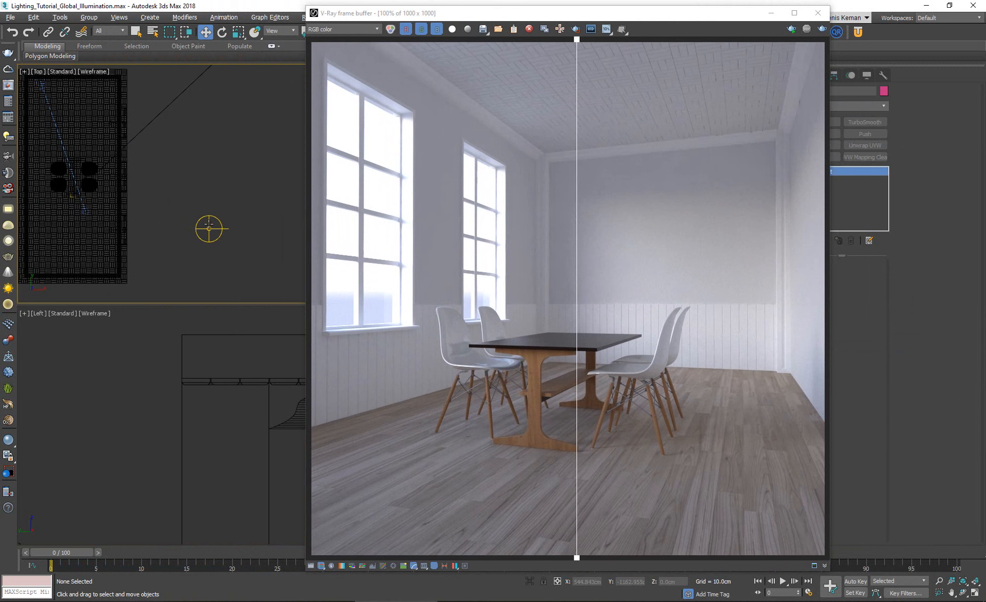
pyautogui.click(817, 13)
pyautogui.click(269, 223)
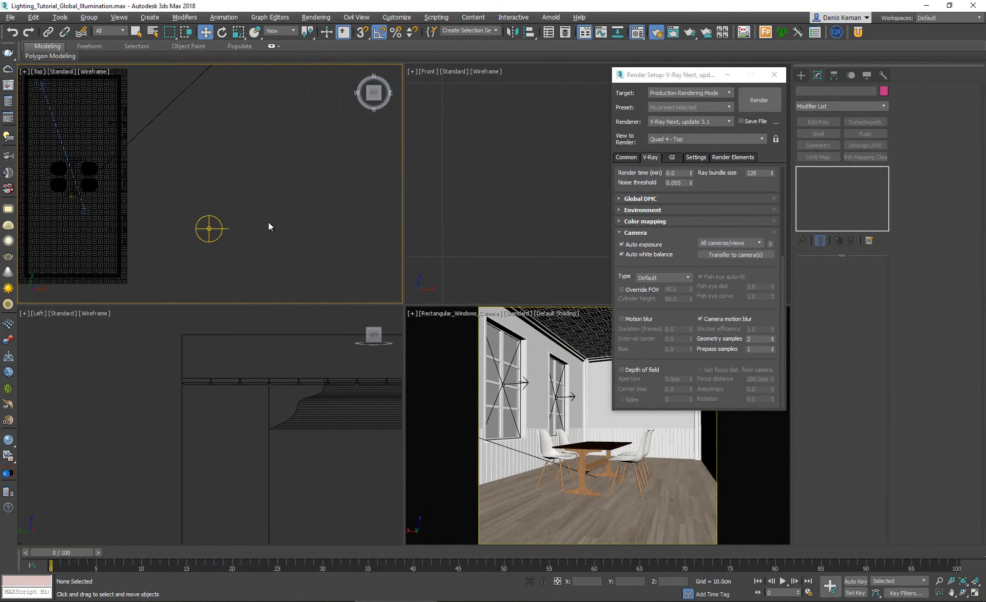
# - Open the Material Editor and select the dome VRayLight in the Top view, keeping the light clear of the editor
pyautogui.press('m')
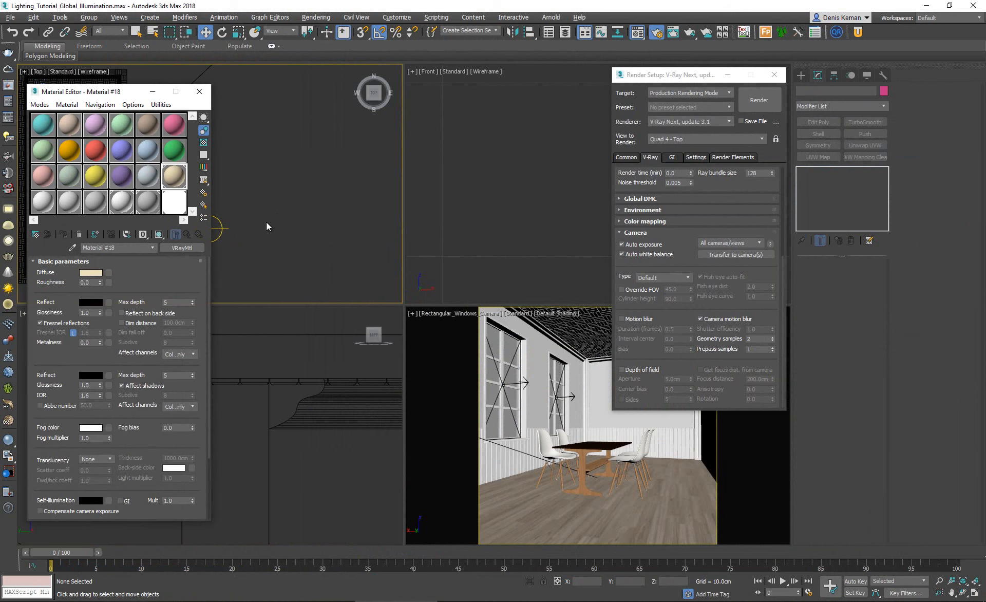
pyautogui.moveTo(262, 190); pyautogui.dragTo(325, 192, button='middle')
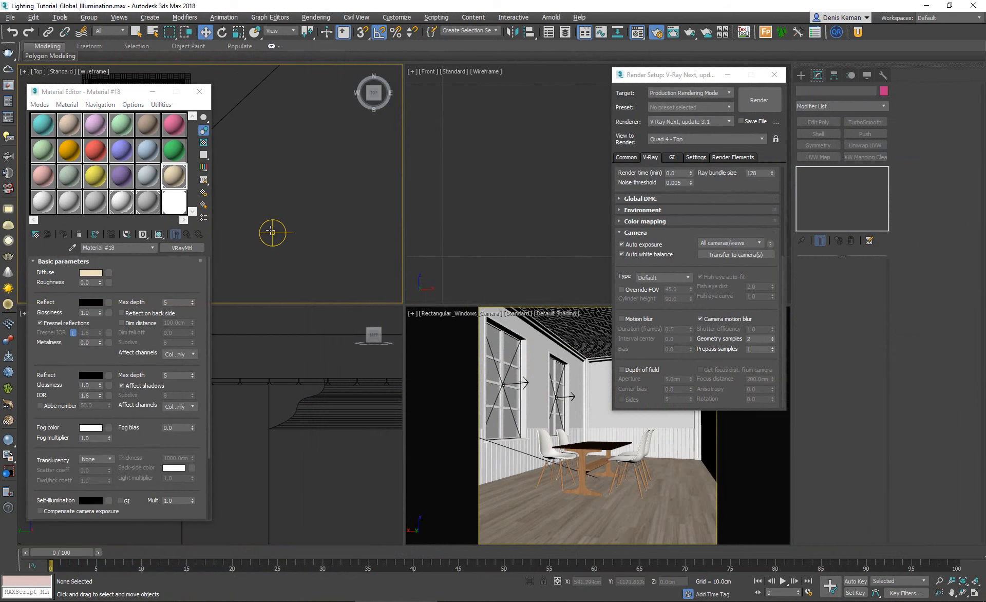
pyautogui.click(275, 231)
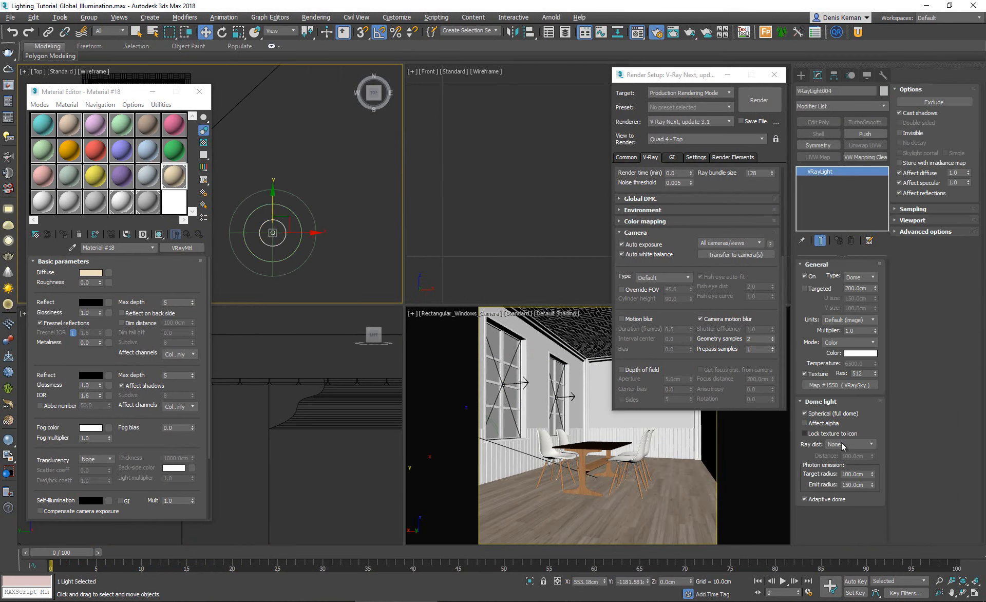
# - Clear the VRaySky map from the dome light's texture and assign a VRayHDRI map in its place
pyautogui.rightClick(847, 387)
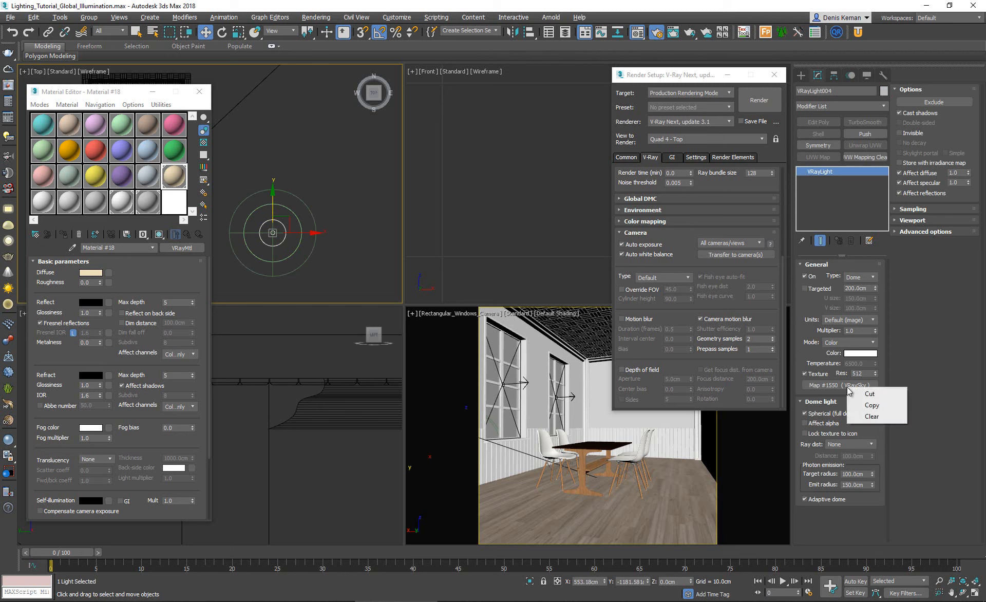
pyautogui.click(877, 416)
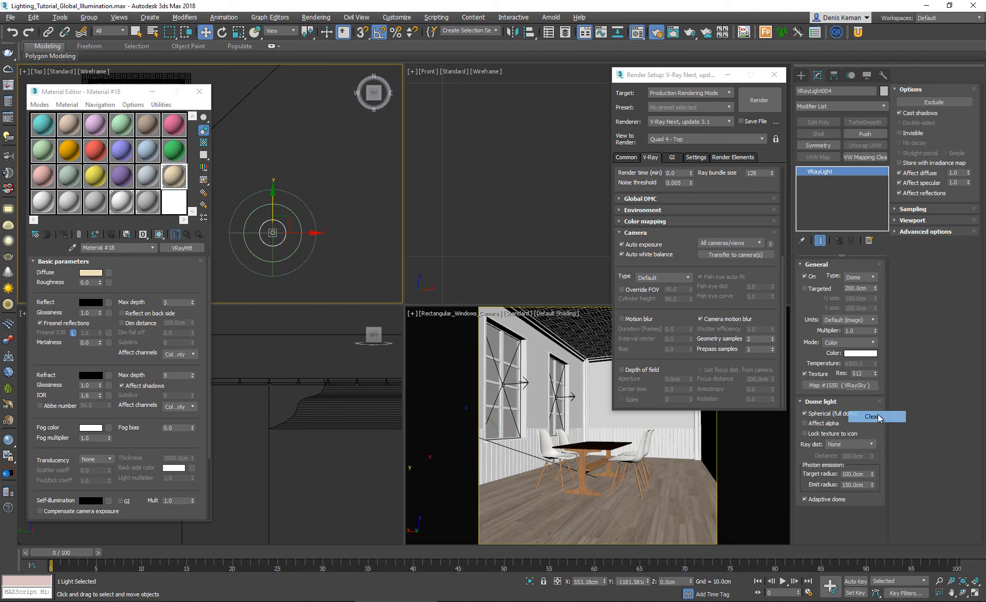
pyautogui.click(840, 386)
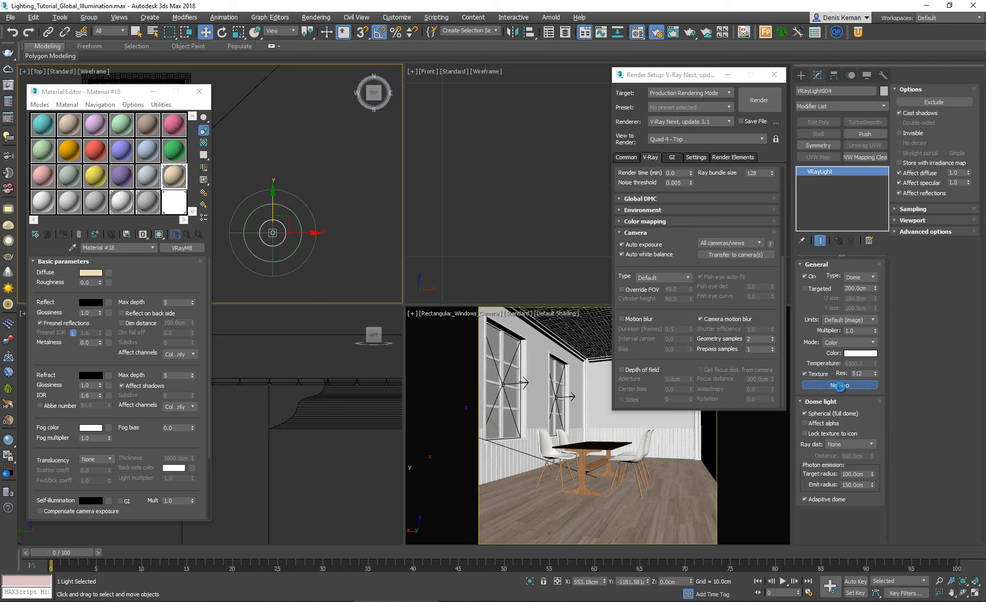
pyautogui.scroll(-5, 512, 331)
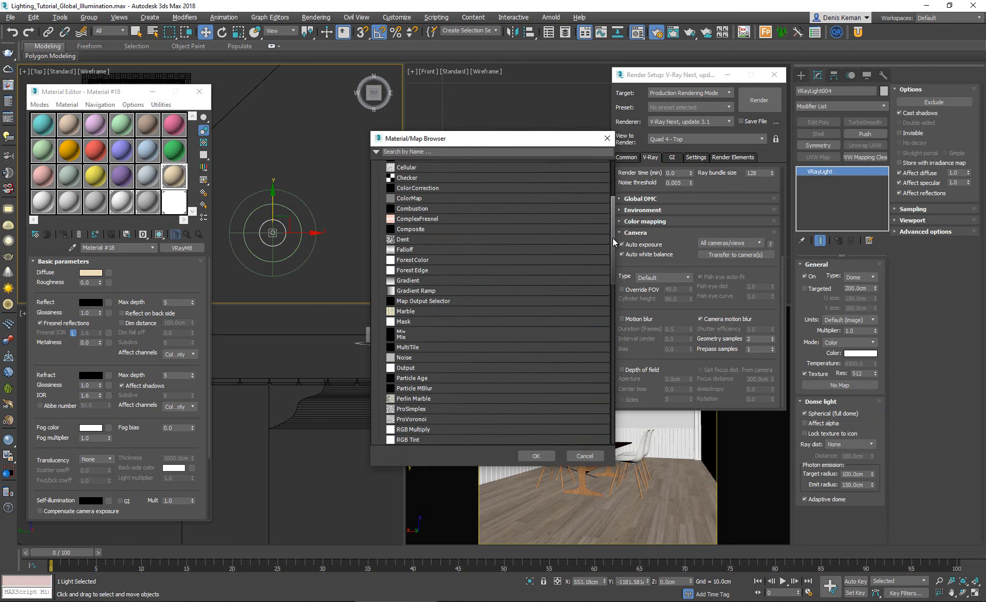
pyautogui.moveTo(612, 239); pyautogui.dragTo(597, 380)
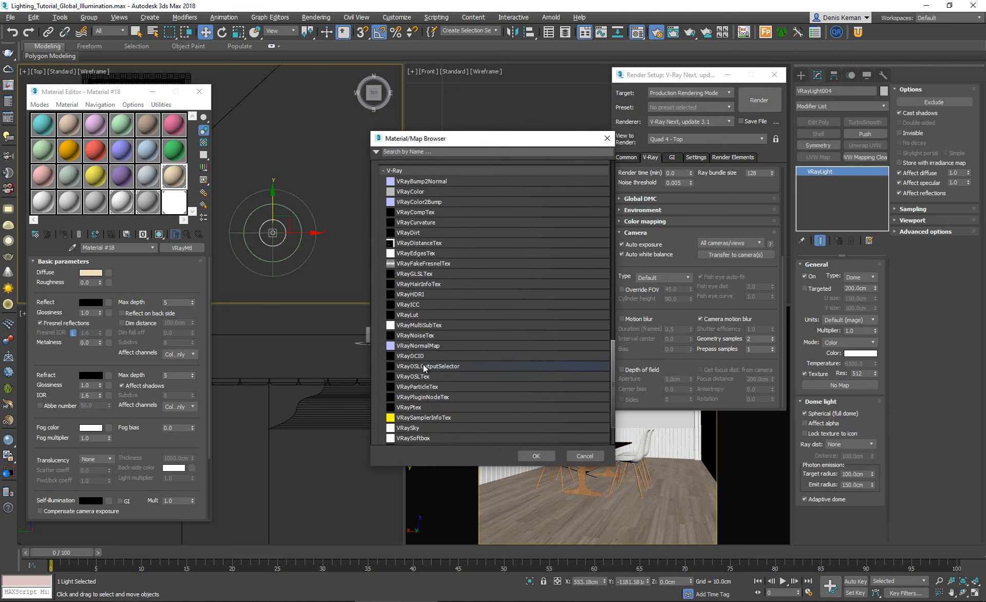
pyautogui.scroll(-3, 424, 368)
pyautogui.doubleClick(424, 236)
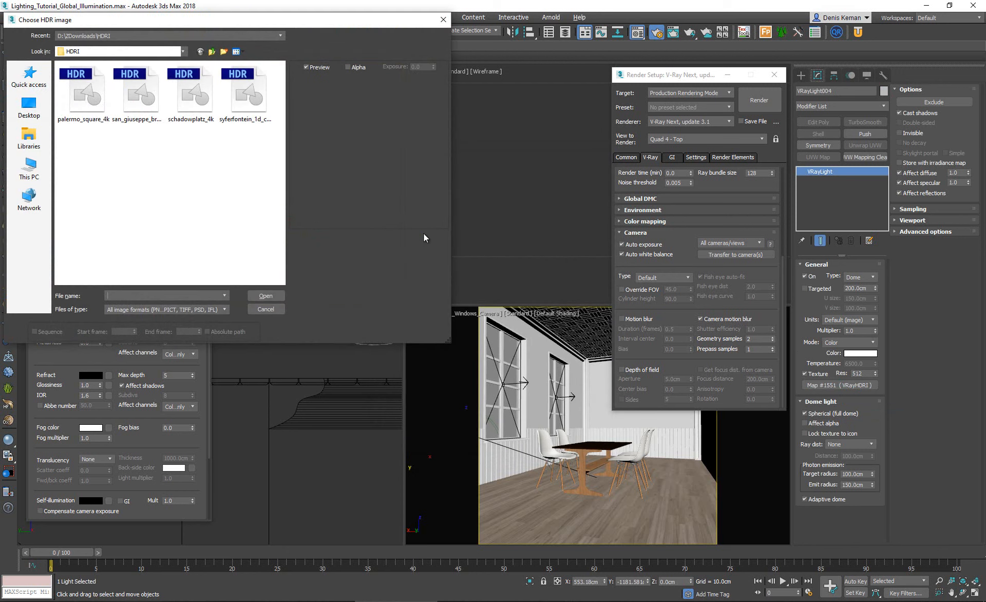
# - Preview the HDR images in the HDRI folder and load palermo_square_4k into the dome light's VRayHDRI map
pyautogui.click(101, 108)
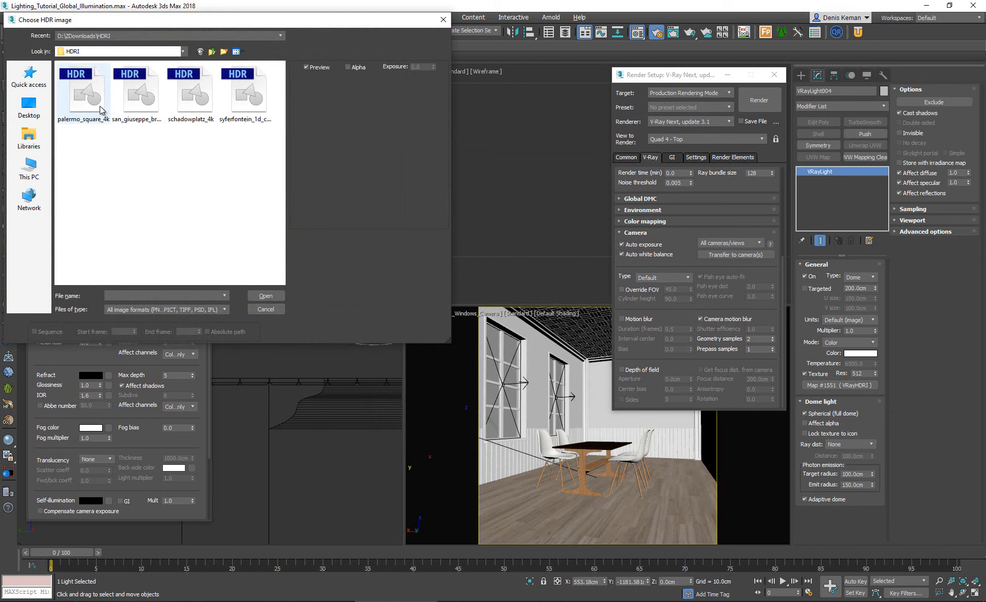
pyautogui.click(135, 106)
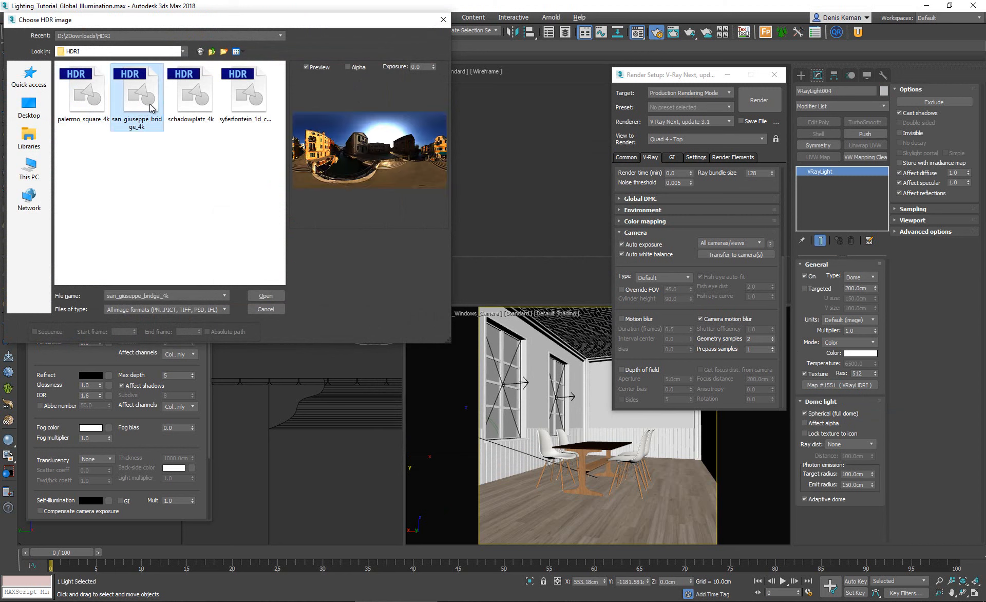
pyautogui.click(185, 105)
pyautogui.click(234, 105)
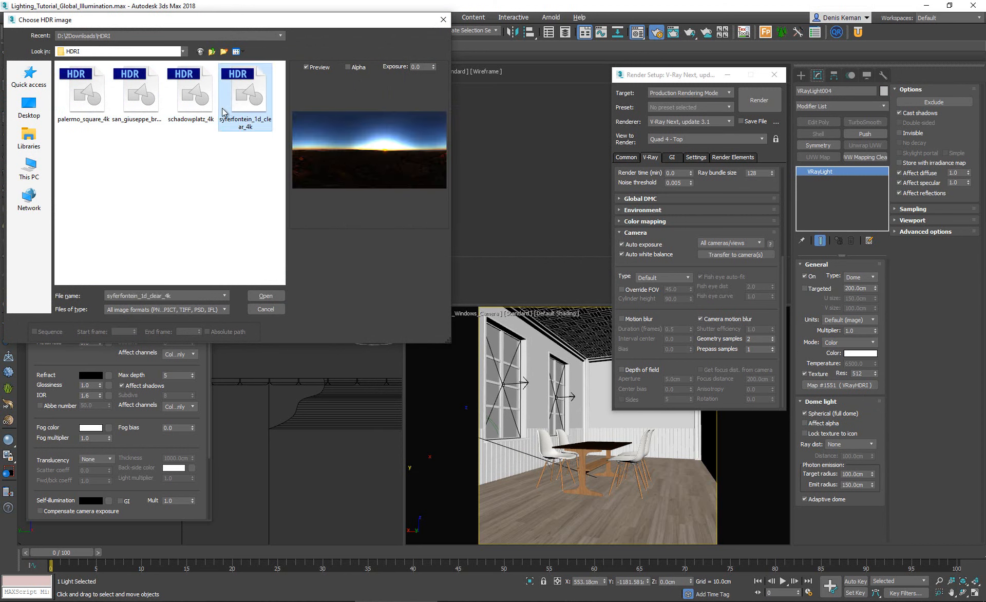
pyautogui.click(101, 109)
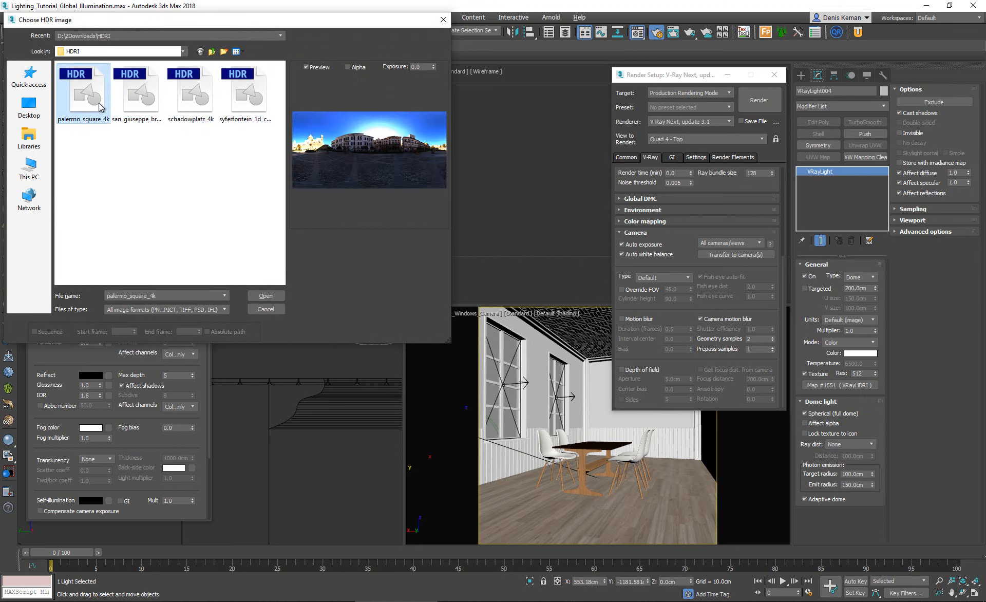
pyautogui.click(267, 296)
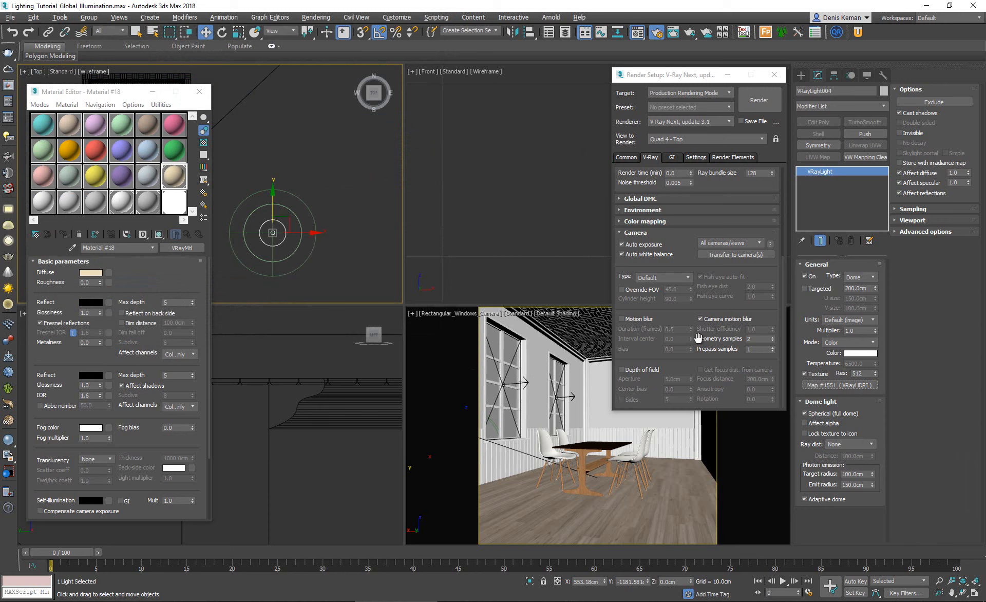
# - Copy the dome light's VRayHDRI map as an instance into a Material Editor sample slot and show its parameters
pyautogui.moveTo(850, 385); pyautogui.dragTo(149, 178)
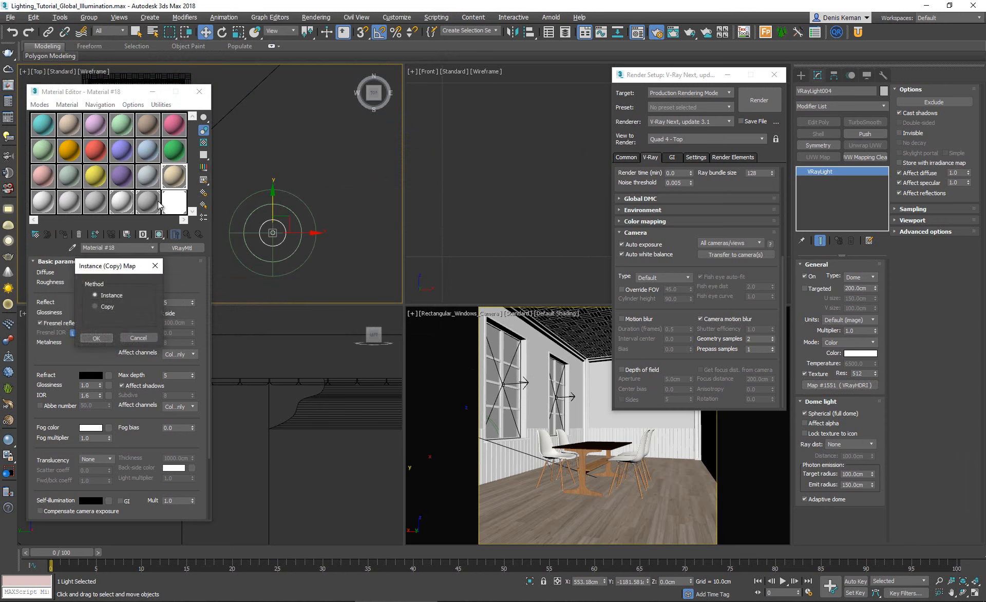
pyautogui.click(96, 338)
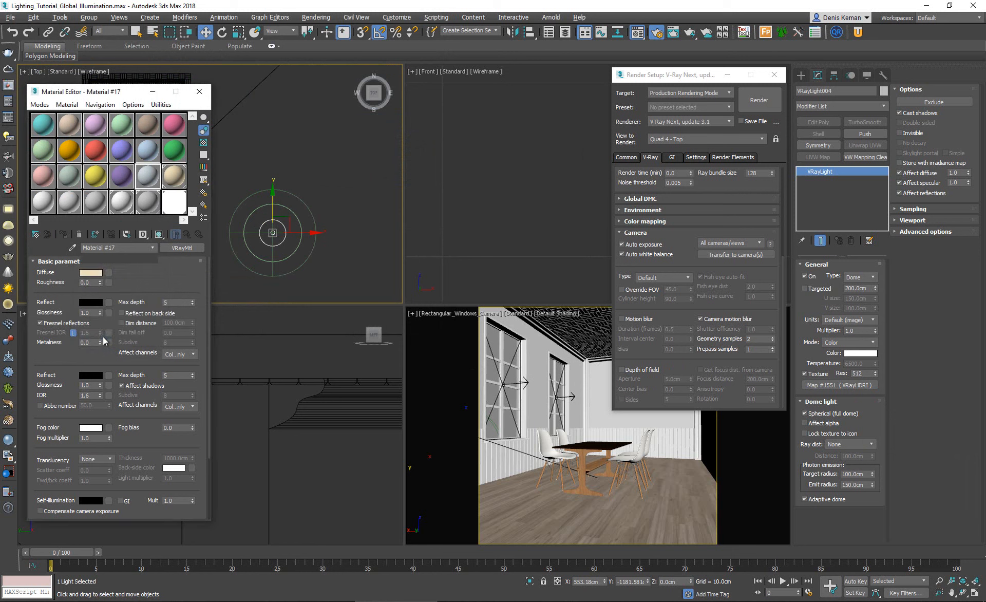
pyautogui.click(150, 179)
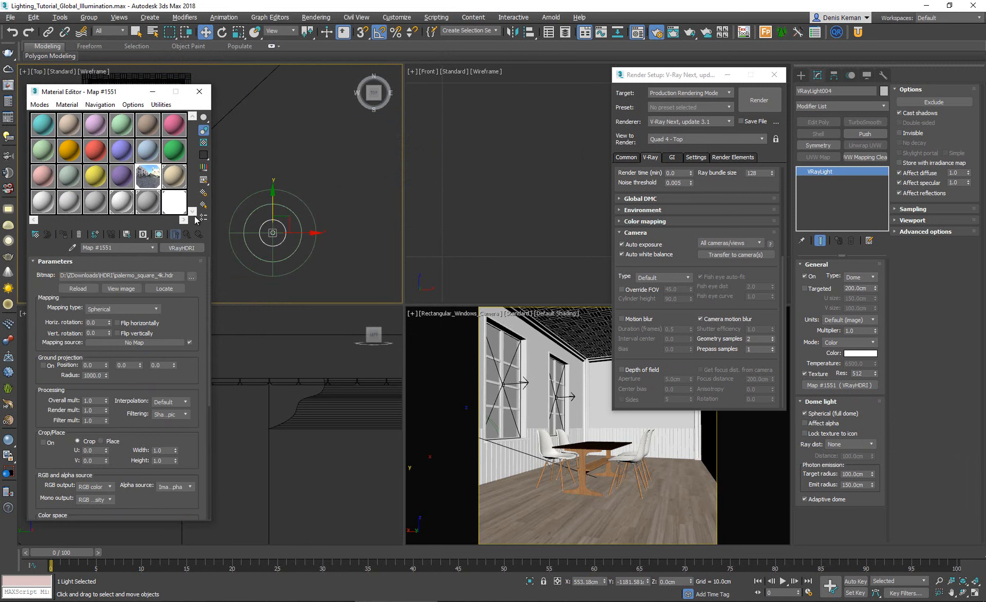
# - Start an interactive render of Rectangular_Windows_Camera and shrink the frame buffer image to 625 x 625, placing it beside the Material Editor
pyautogui.rightClick(478, 379)
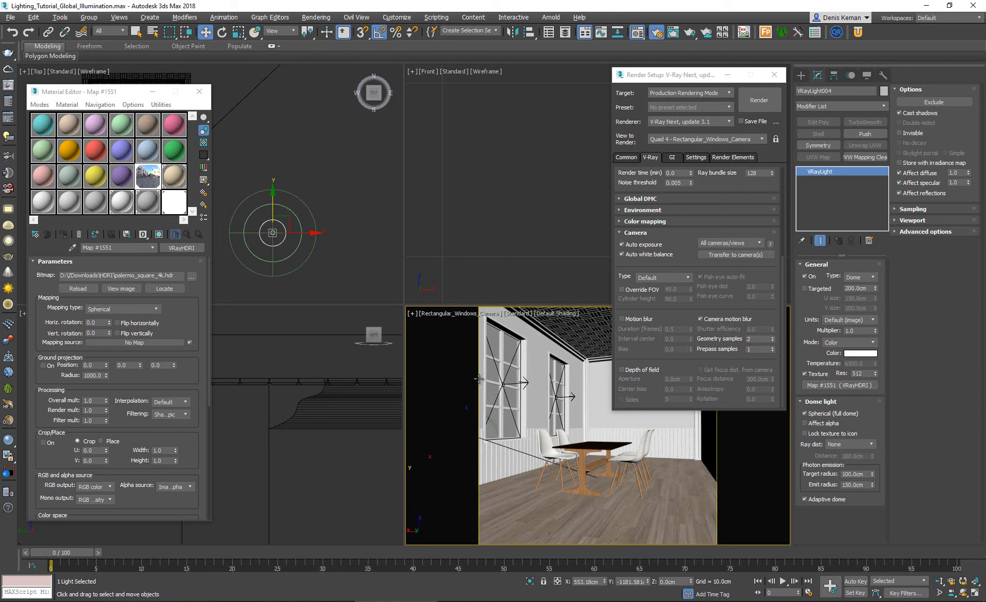
pyautogui.click(9, 85)
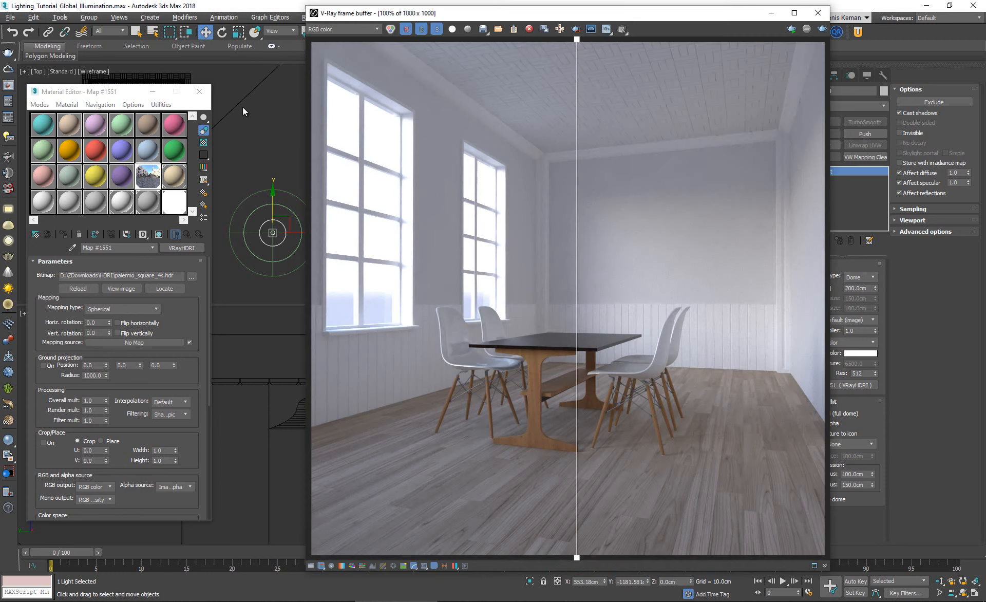
pyautogui.click(792, 30)
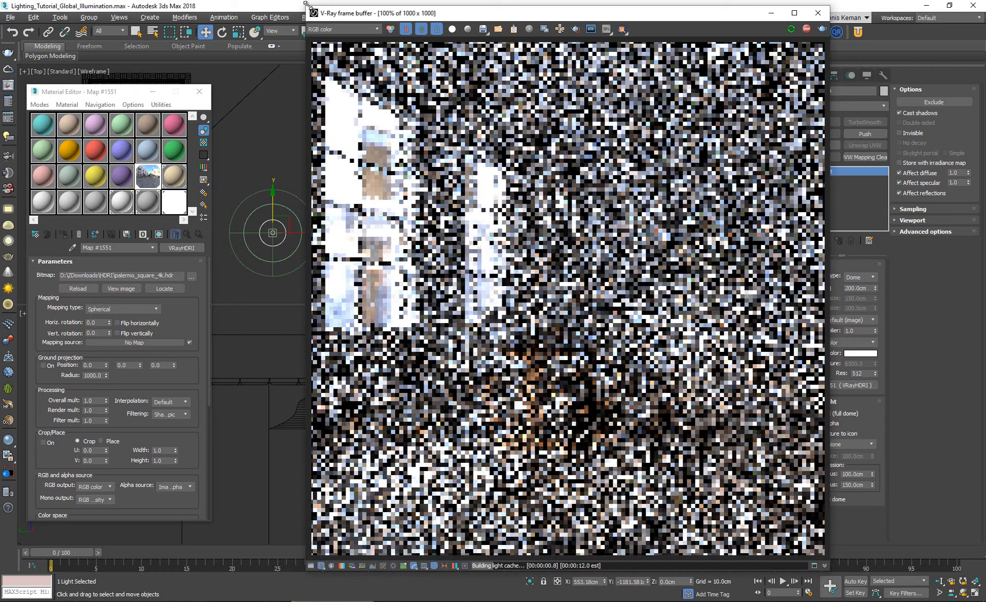
pyautogui.moveTo(308, 6); pyautogui.dragTo(500, 167)
pyautogui.moveTo(643, 177); pyautogui.dragTo(359, 95)
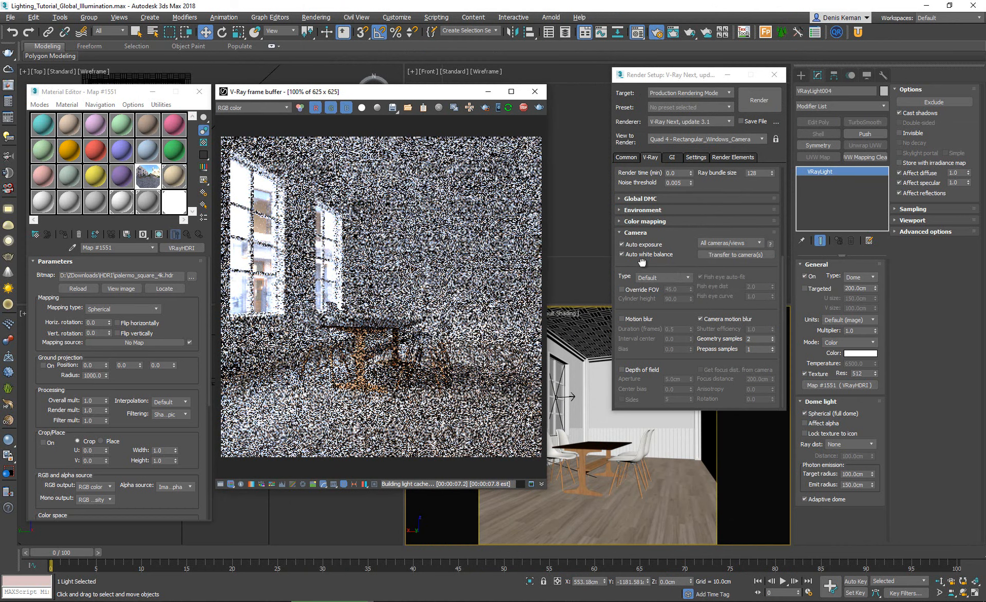
# - Arrange Render Setup beside the frame buffer and inspect the table and chairs in the HDRI-lit render at 200% zoom
pyautogui.scroll(1, 642, 262)
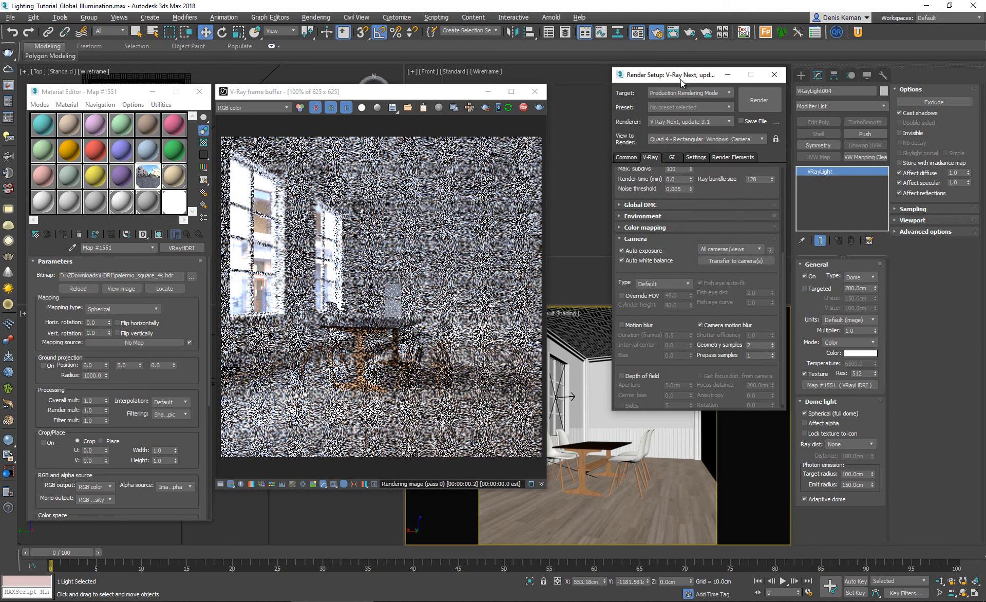
pyautogui.moveTo(682, 83); pyautogui.dragTo(626, 100)
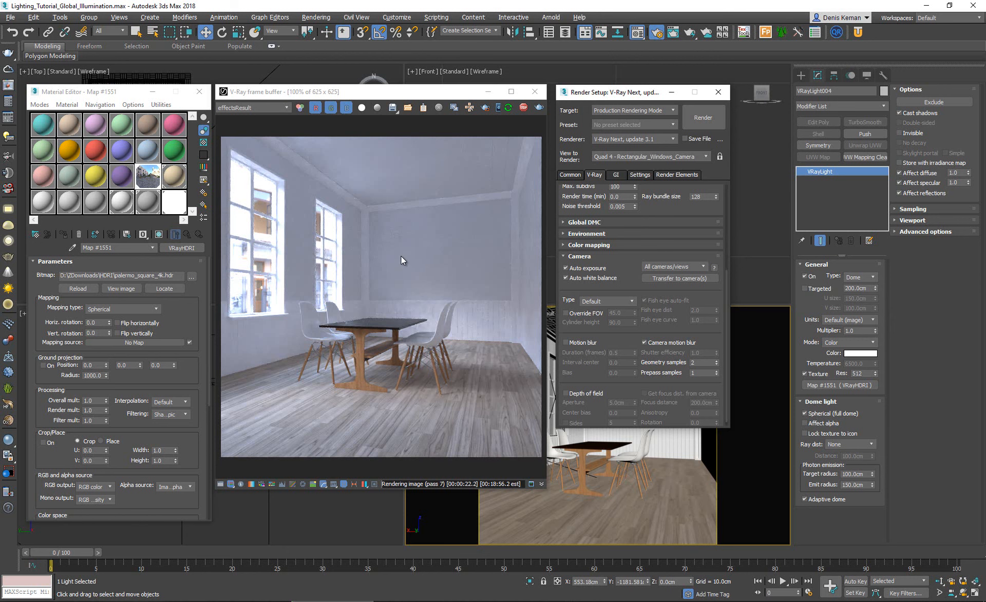
pyautogui.moveTo(388, 97)
pyautogui.mouseDown()
pyautogui.moveTo(518, 96)
pyautogui.moveTo(398, 92)
pyautogui.mouseUp()
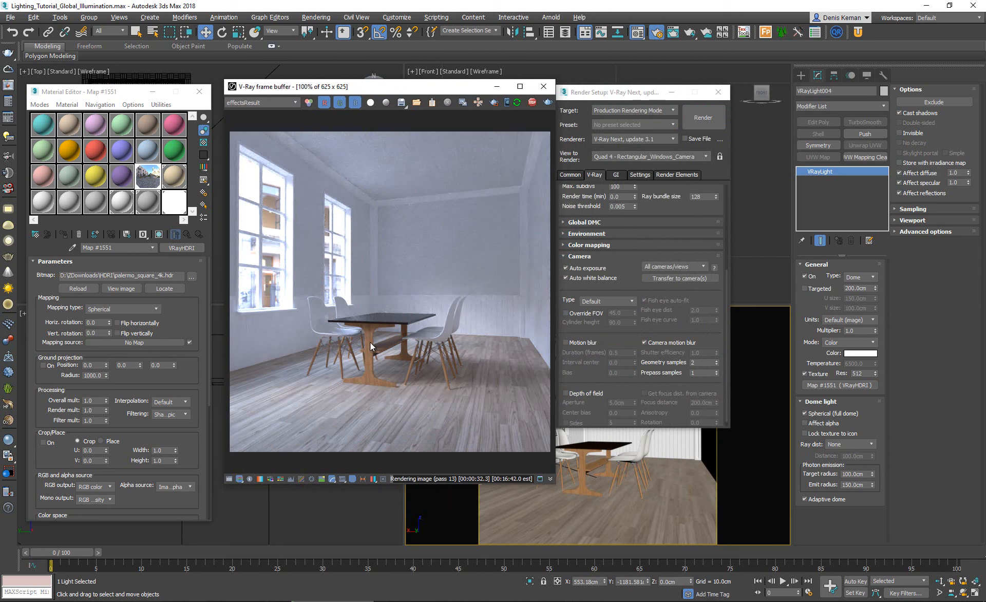
pyautogui.scroll(3, 363, 340)
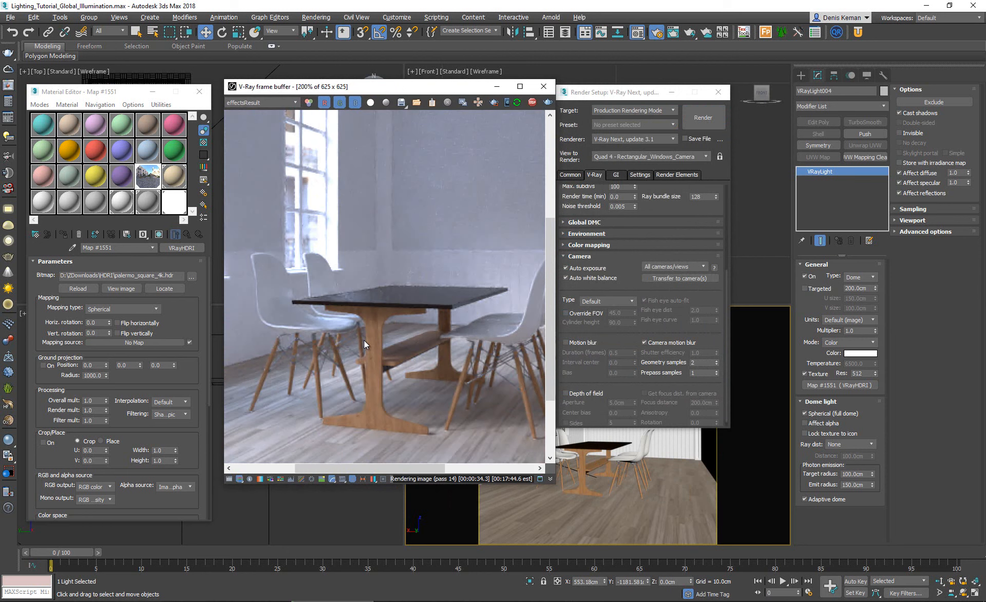
pyautogui.scroll(-3, 363, 340)
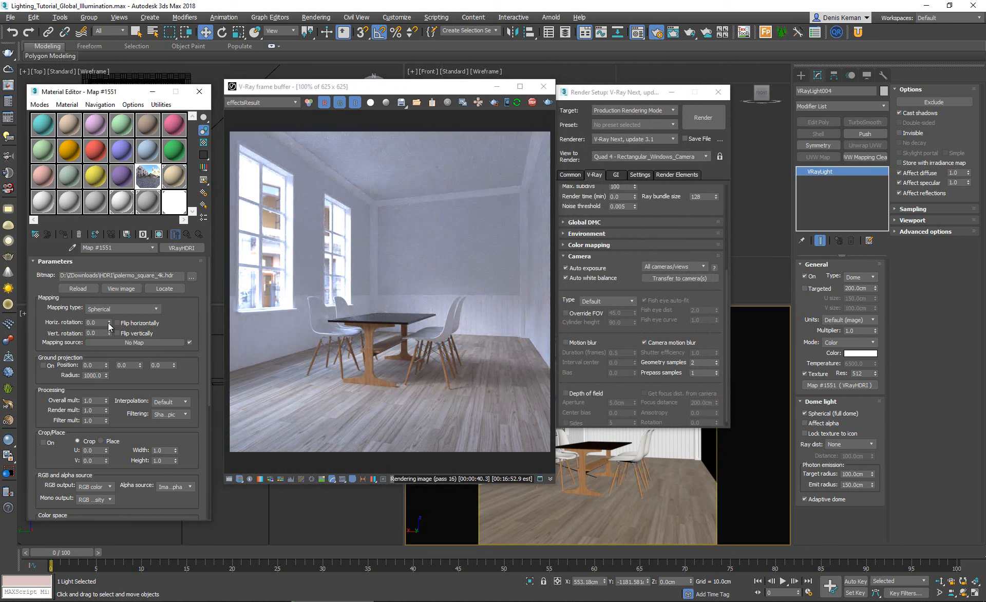
# - Set the horizontal rotation of the palermo_square_4k VRayHDRI map to 71.0
pyautogui.moveTo(108, 323); pyautogui.dragTo(116, 290)
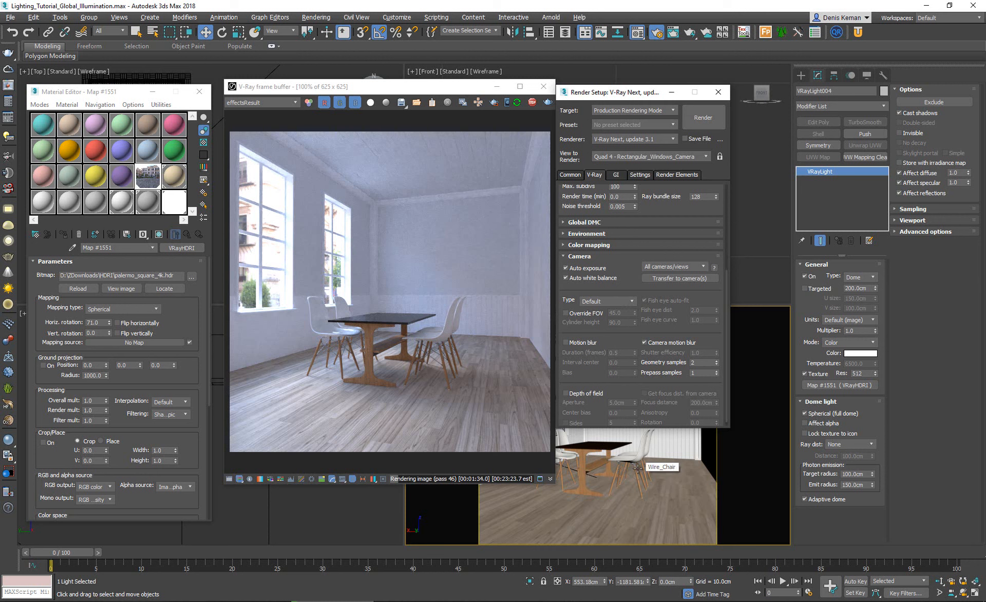
# - Unhide and select the teapot in front of the table, and set Material #18's self-illumination color to grey with value 141
pyautogui.rightClick(637, 443)
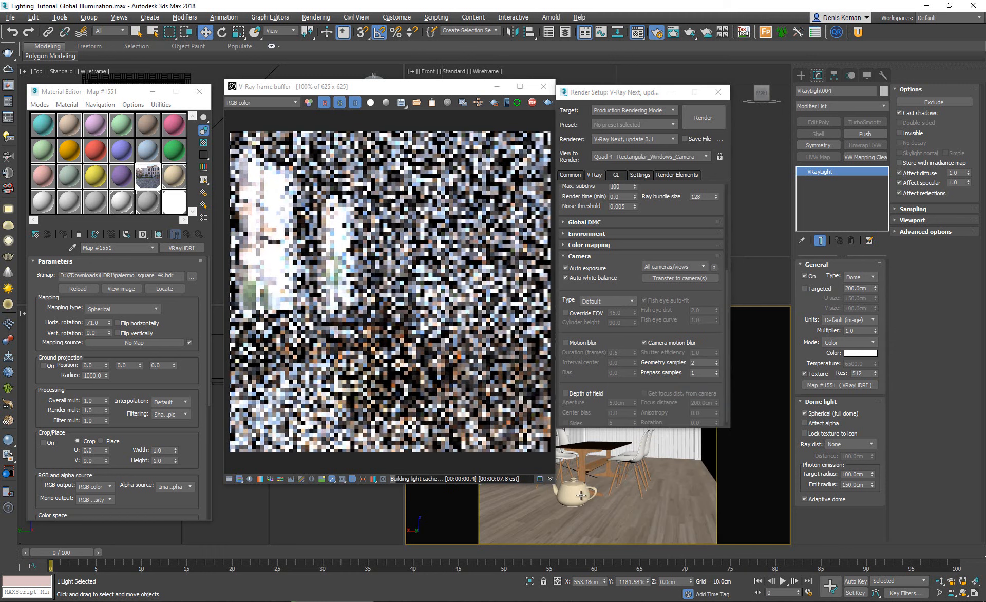
pyautogui.click(555, 500)
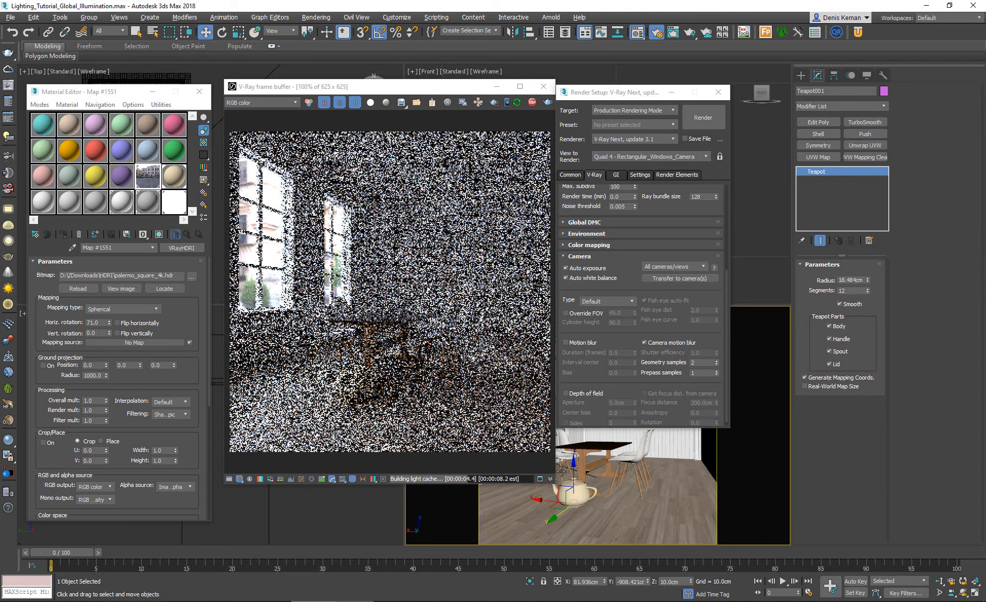
pyautogui.click(169, 182)
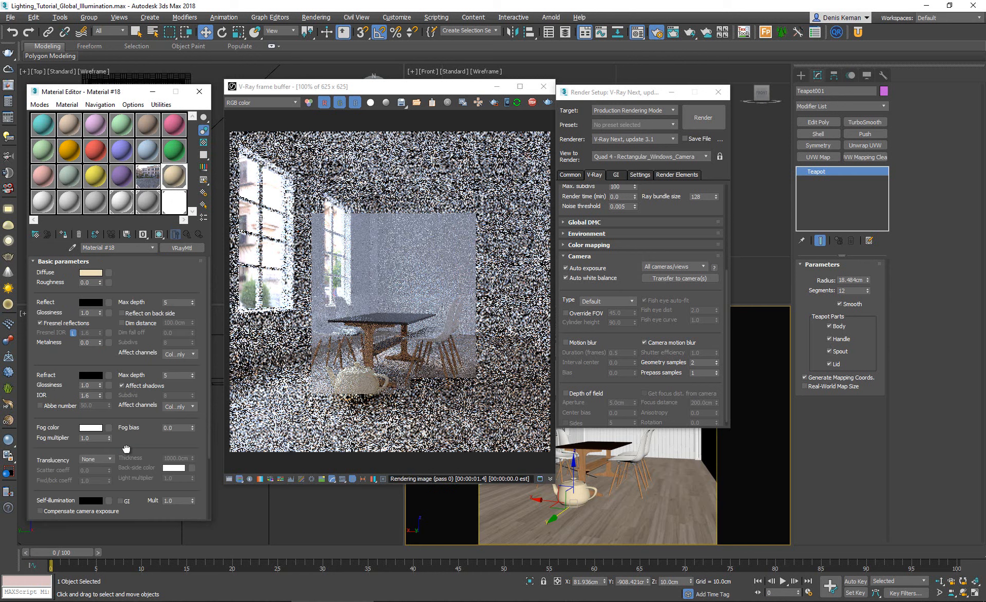
pyautogui.scroll(-2, 127, 448)
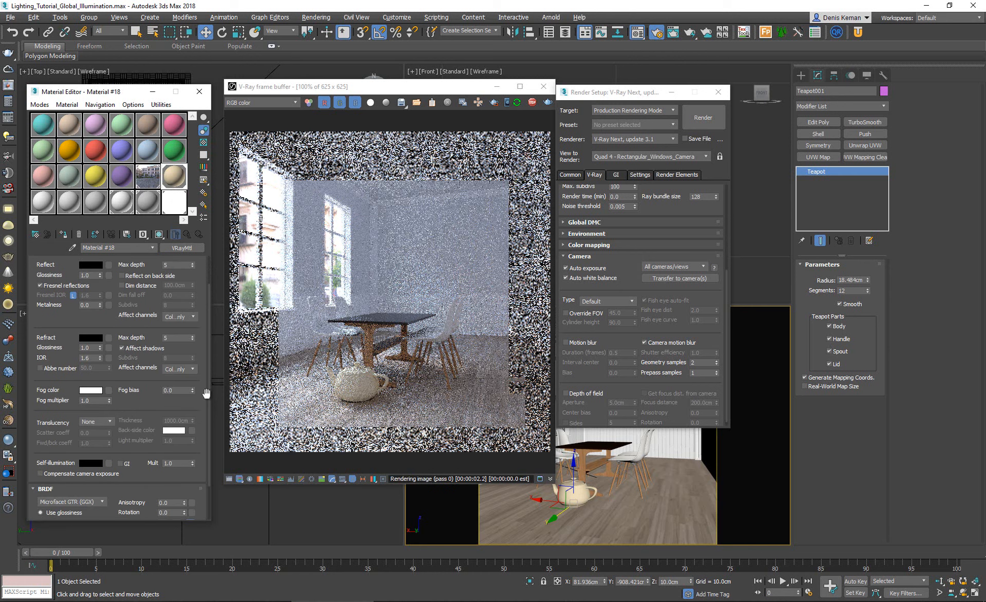
pyautogui.click(96, 464)
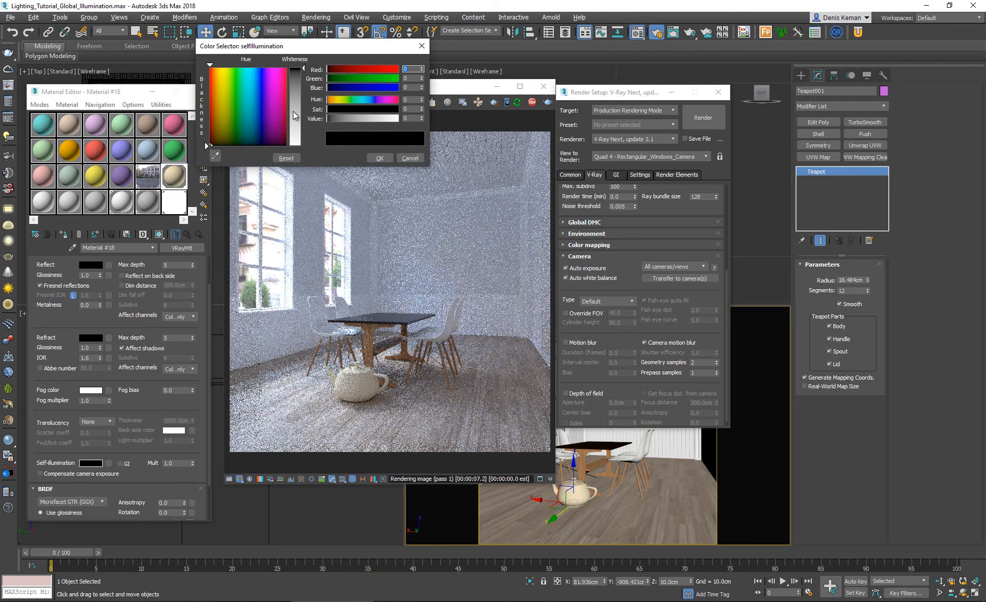
pyautogui.click(295, 111)
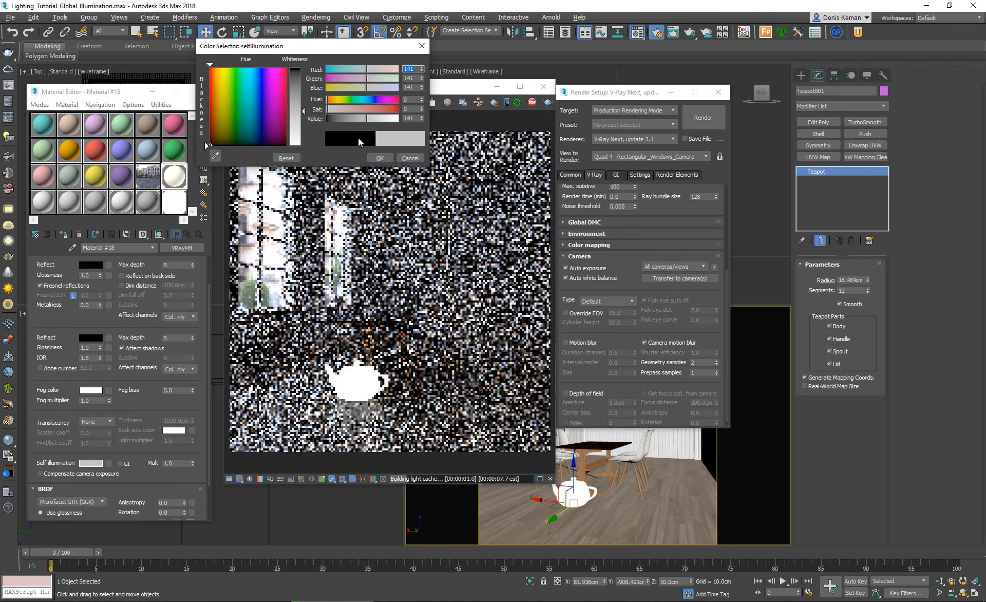
pyautogui.click(380, 158)
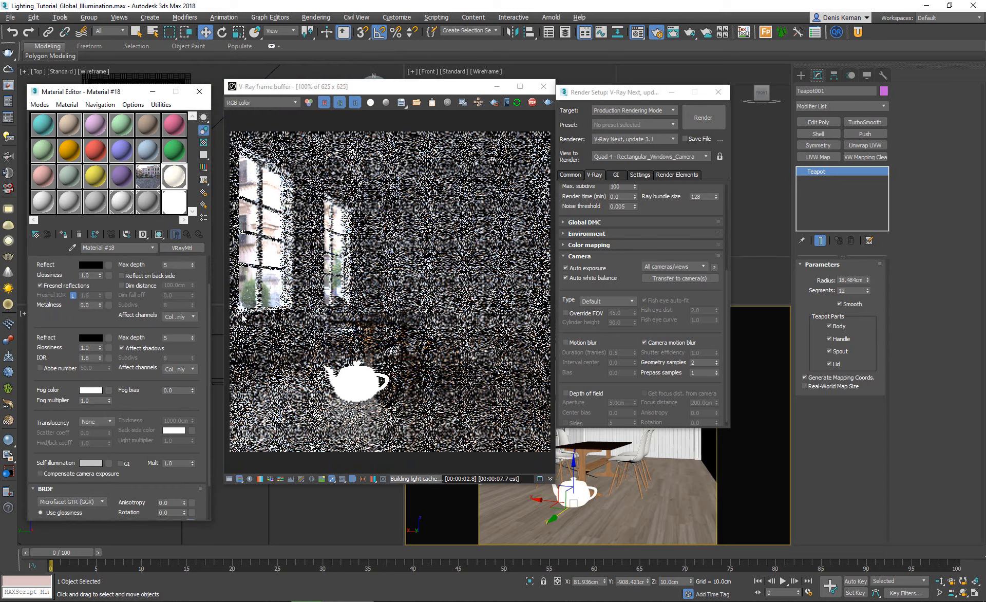
# - Set the self-illumination multiplier to 10 and enable Compensate camera exposure for the teapot's material
pyautogui.doubleClick(175, 465)
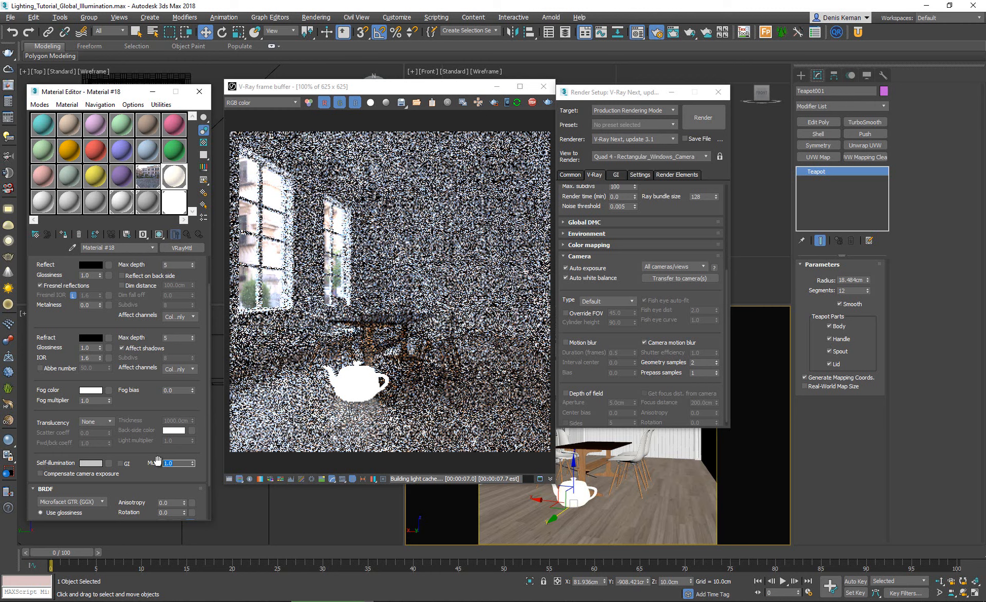
pyautogui.write('10')
pyautogui.press('Return')
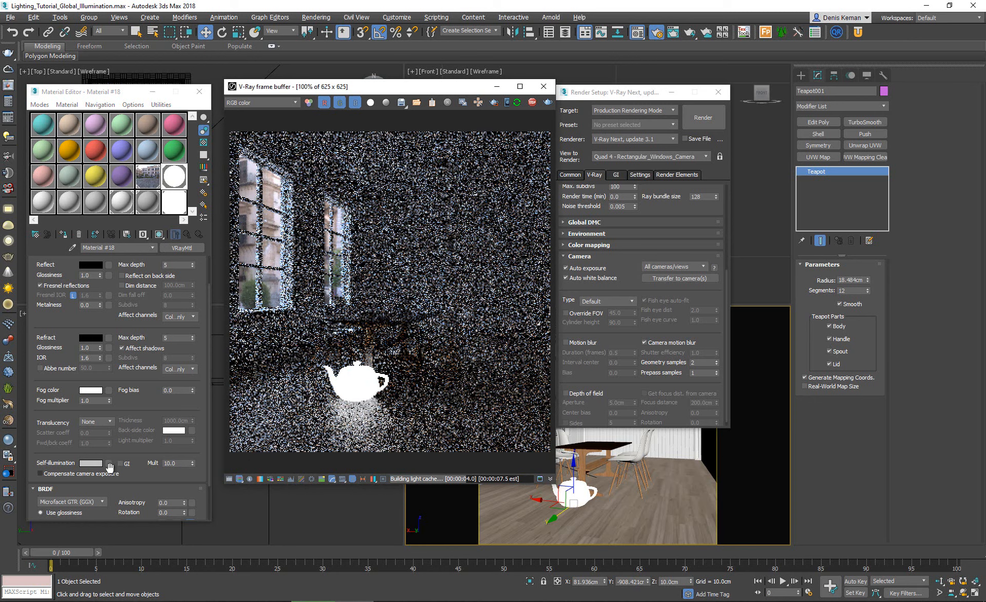
pyautogui.click(100, 474)
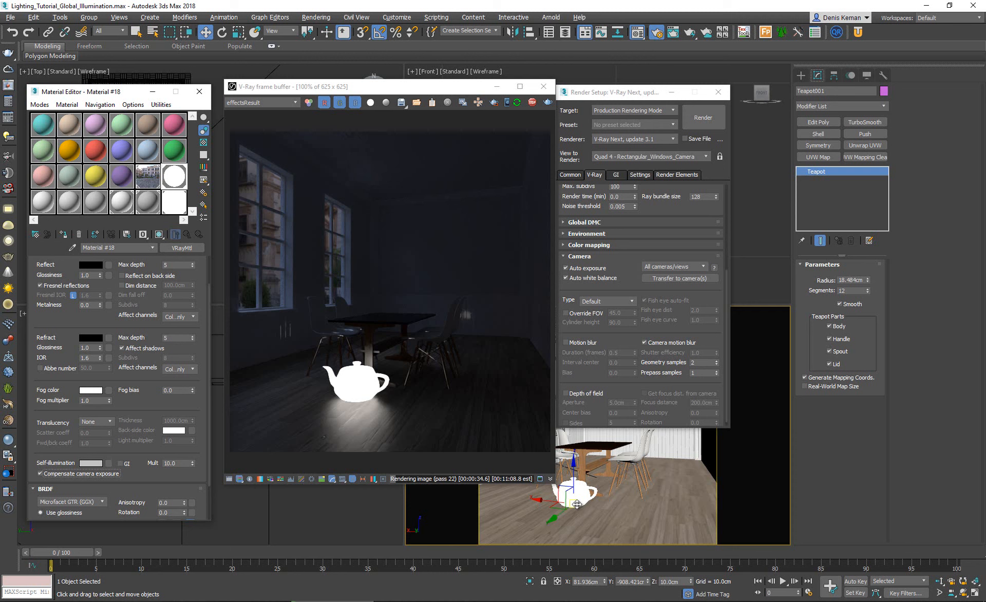
# - Hide the teapot from the scene and stop the interactive render
pyautogui.rightClick(577, 506)
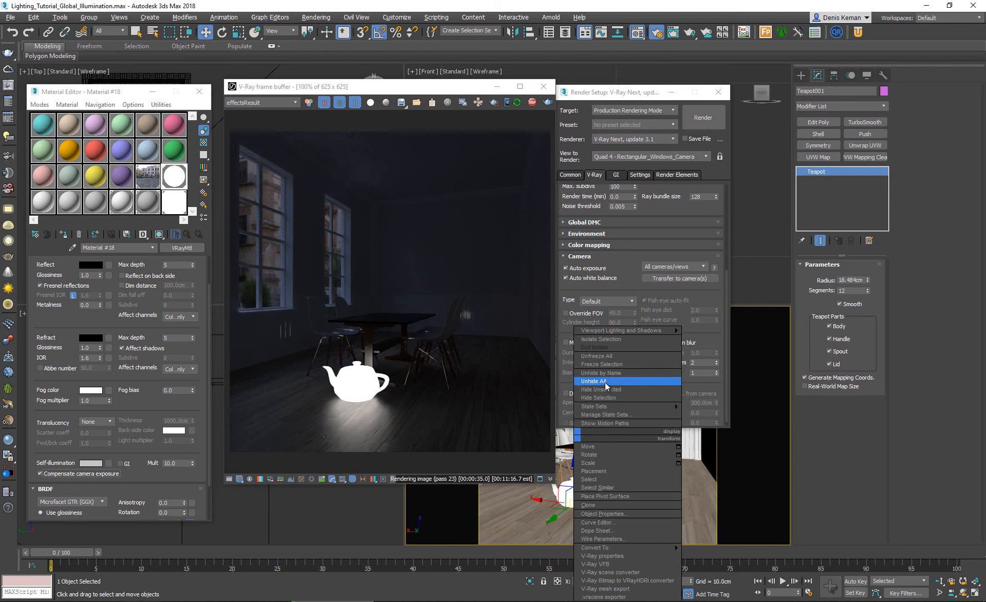
pyautogui.click(609, 398)
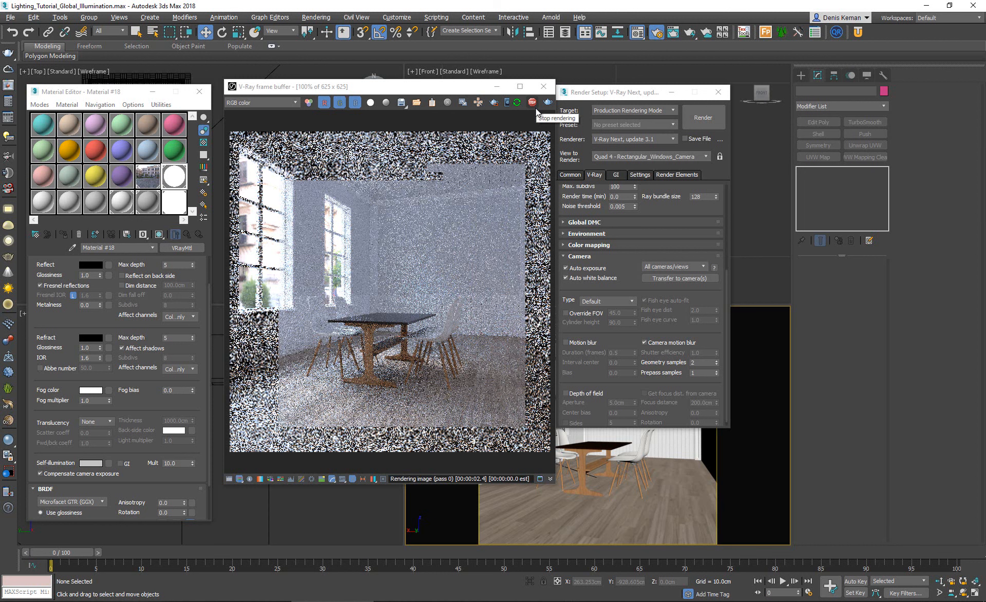
pyautogui.click(535, 107)
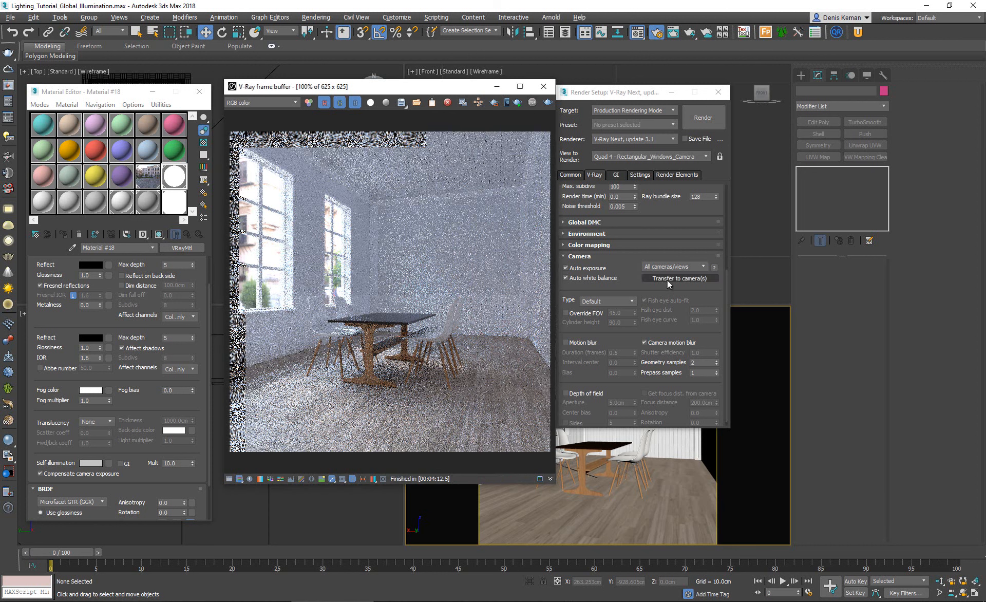
# - Switch the Top viewport to the Rectangular_Windows_Camera view
pyautogui.click(56, 75)
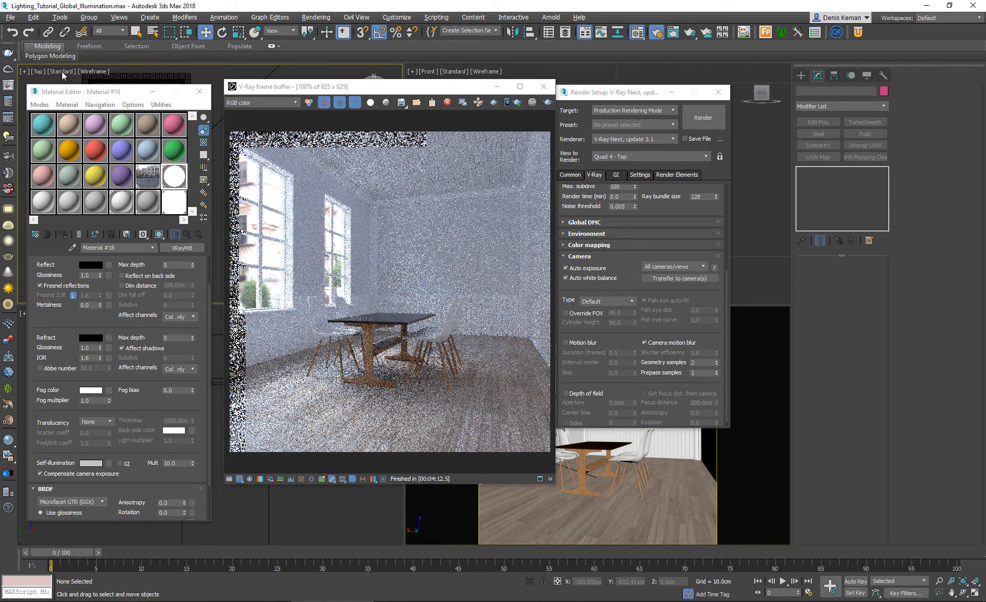
pyautogui.click(62, 71)
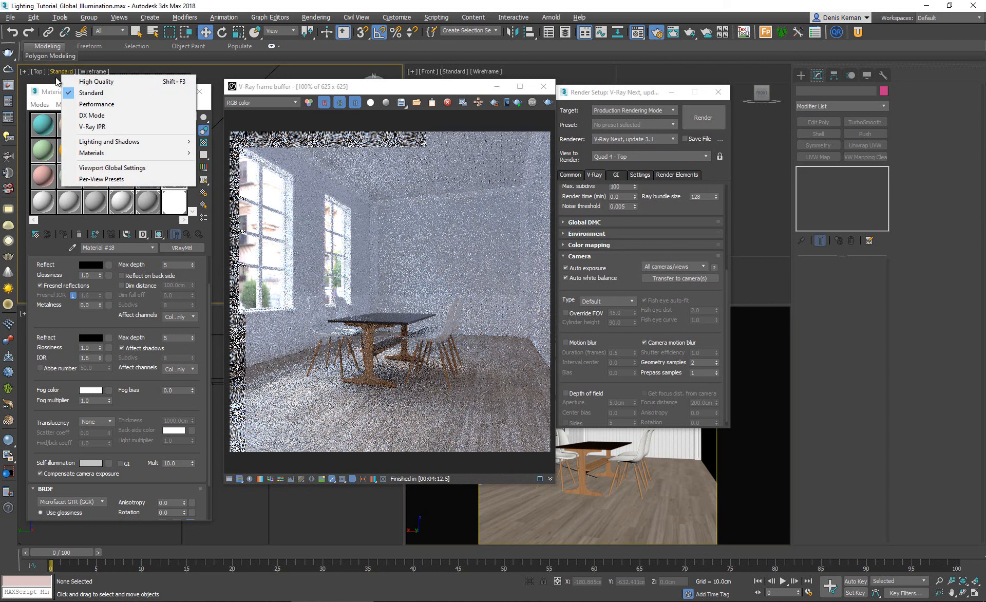
pyautogui.click(39, 73)
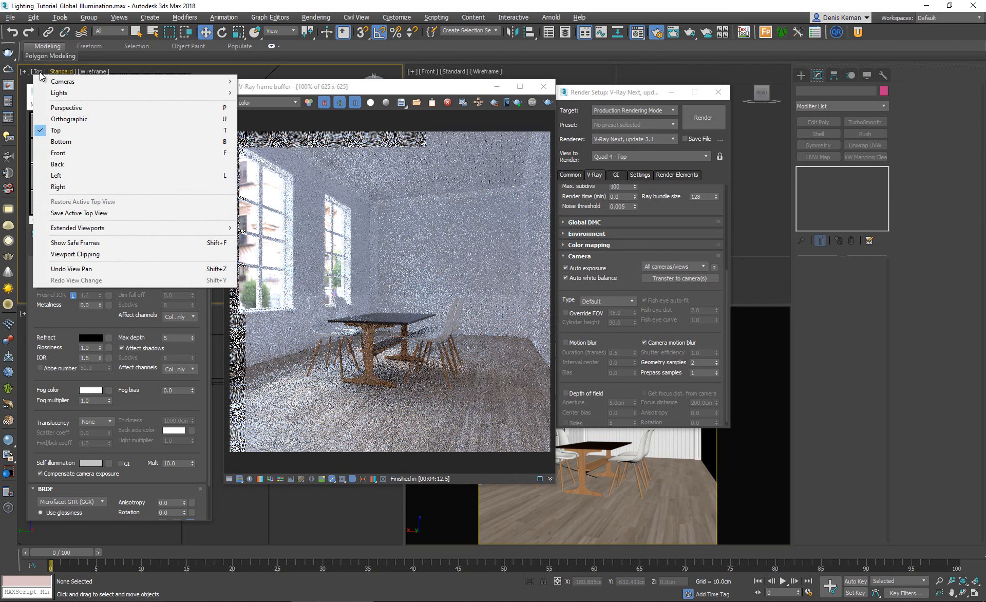
pyautogui.moveTo(55, 82)
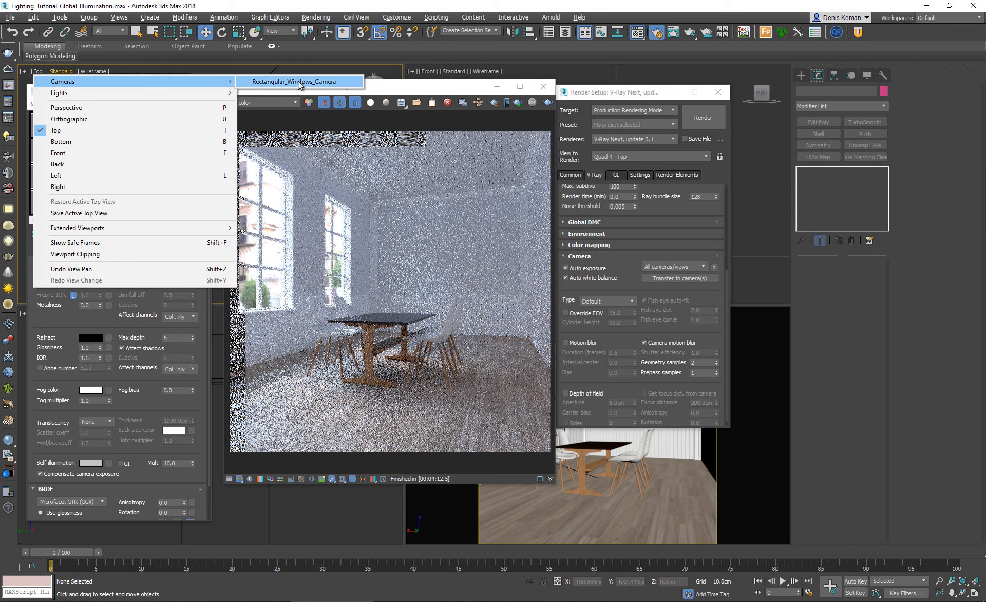
pyautogui.click(298, 82)
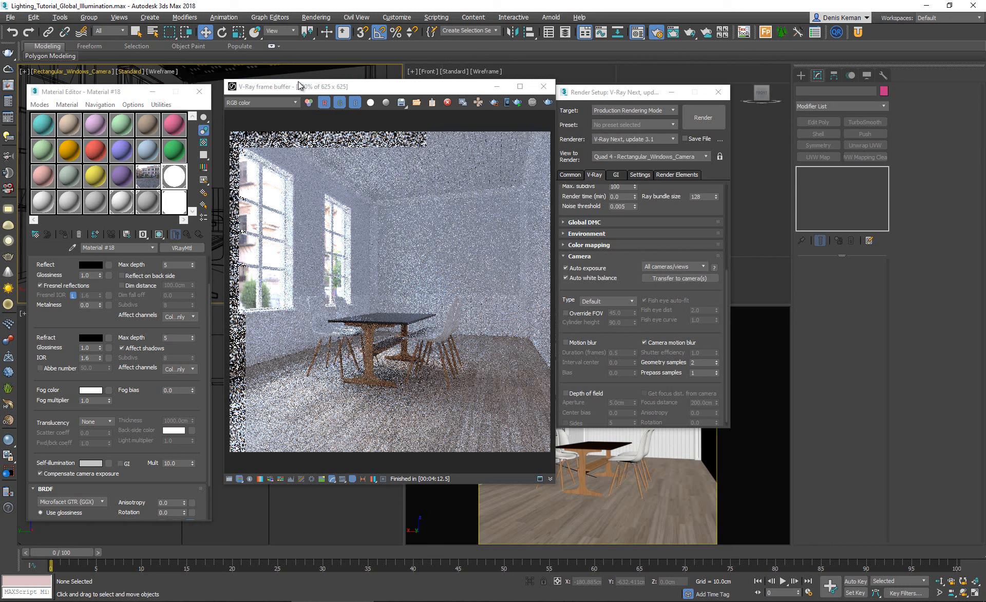
# - Select the Rectangular_Windows_Camera to show its physical camera parameters, keeping the frame buffer clear of Render Setup
pyautogui.click(800, 76)
pyautogui.click(817, 75)
pyautogui.moveTo(396, 87); pyautogui.dragTo(280, 72)
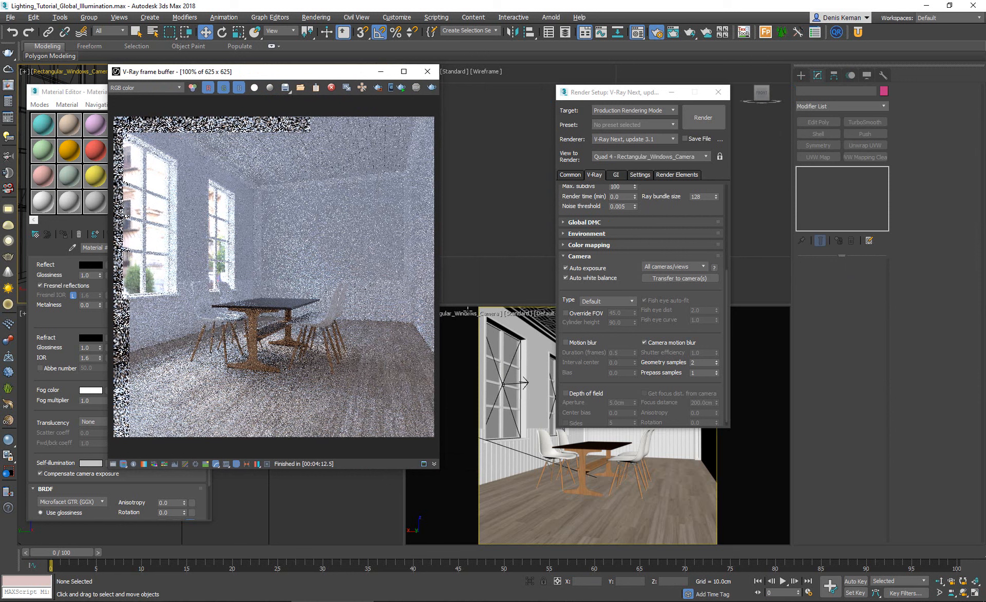
pyautogui.click(462, 327)
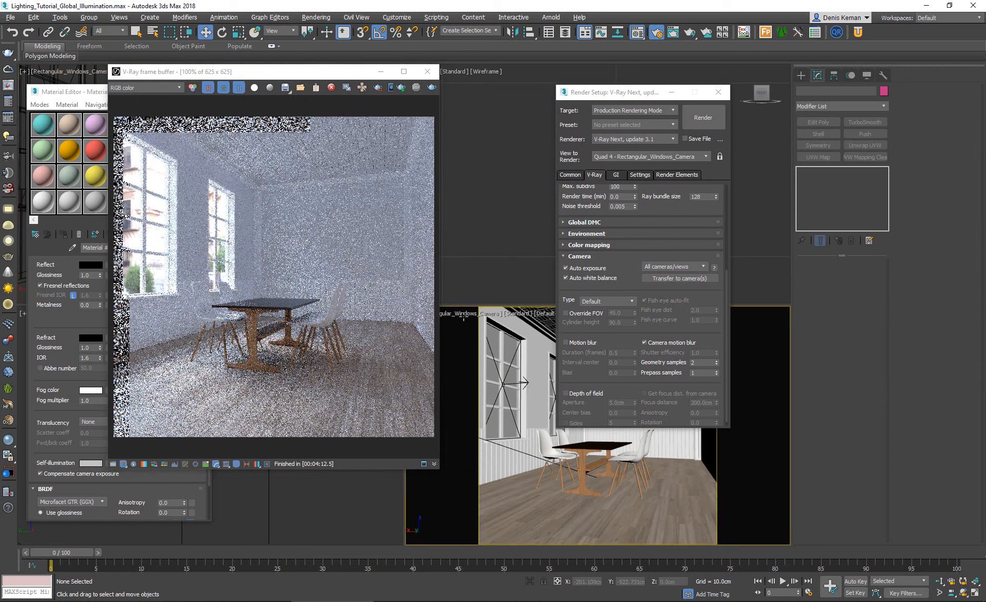
pyautogui.click(464, 313)
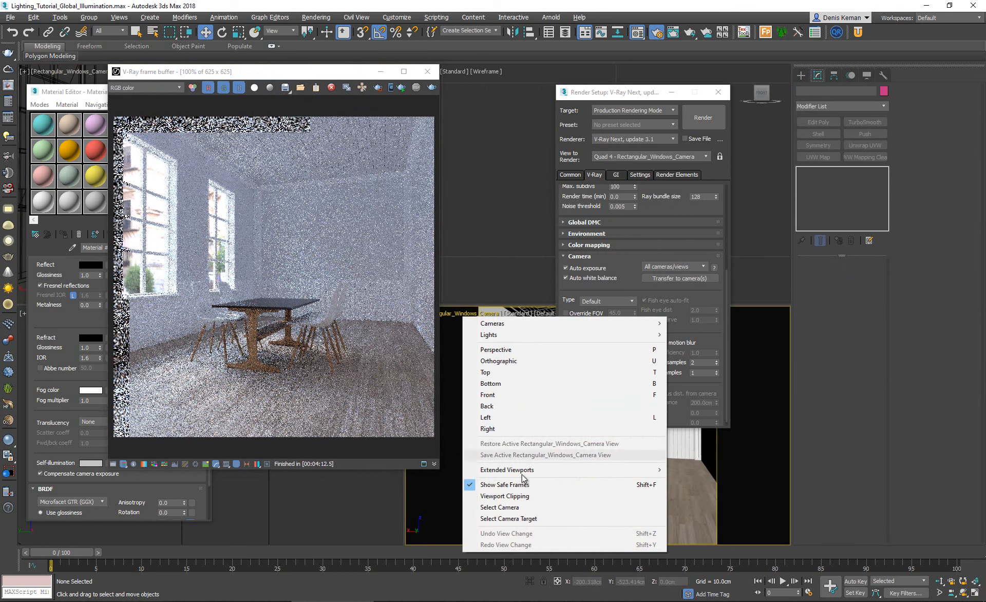
pyautogui.click(528, 507)
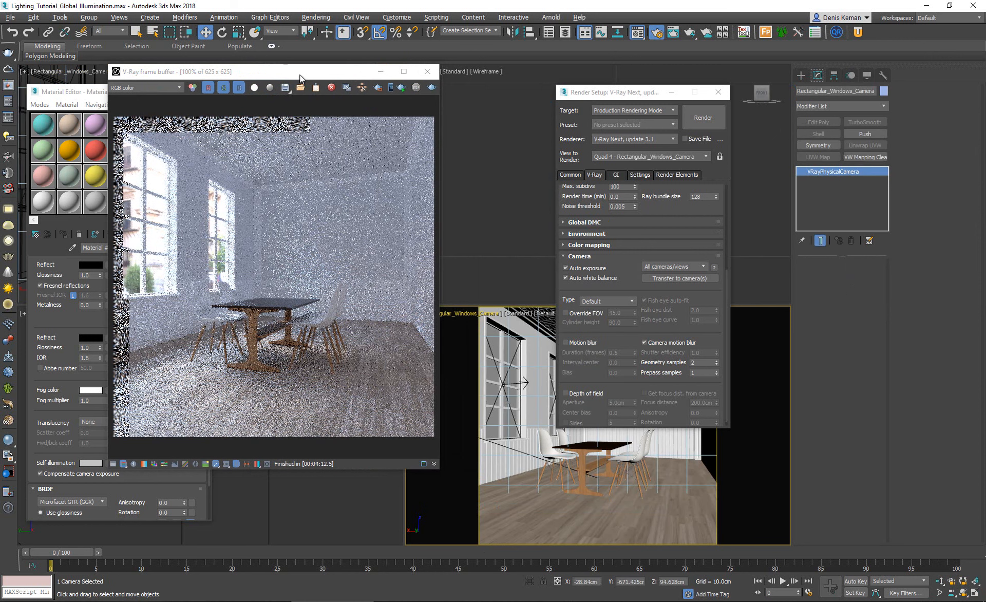
pyautogui.moveTo(291, 75); pyautogui.dragTo(395, 95)
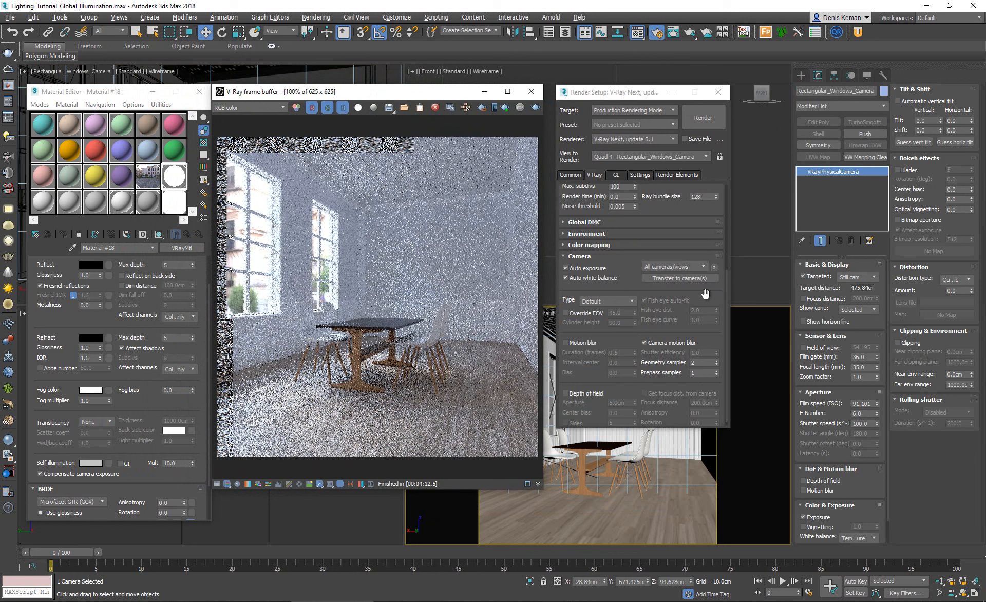
# - Transfer the computed exposure and white balance to the camera, and turn off Auto white balance and Auto exposure
pyautogui.click(674, 278)
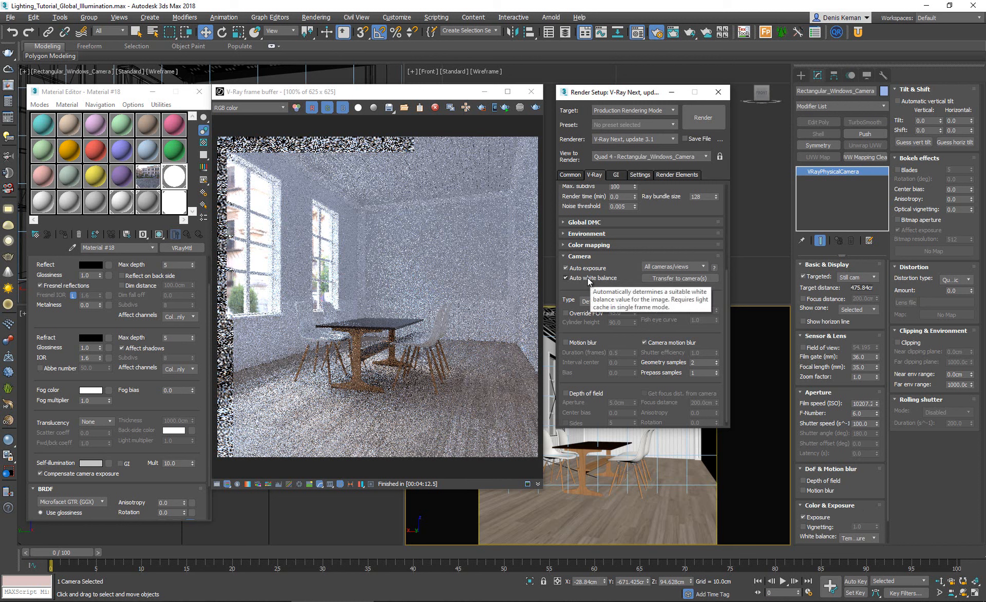
pyautogui.click(566, 278)
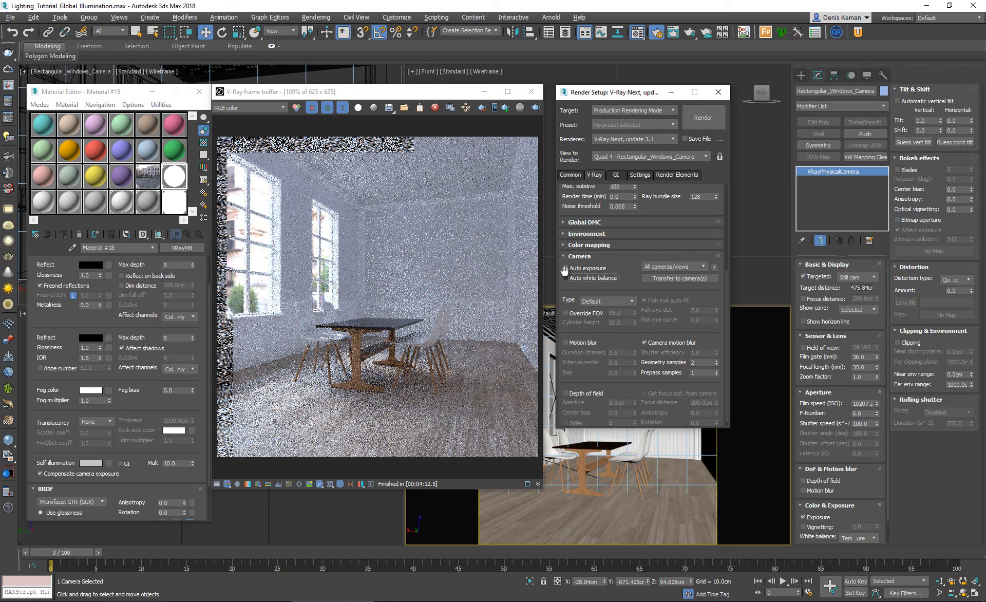
pyautogui.click(566, 268)
# - Run an interactive render of the room with the self-illuminated teapot unhidden, and stop it
pyautogui.click(504, 107)
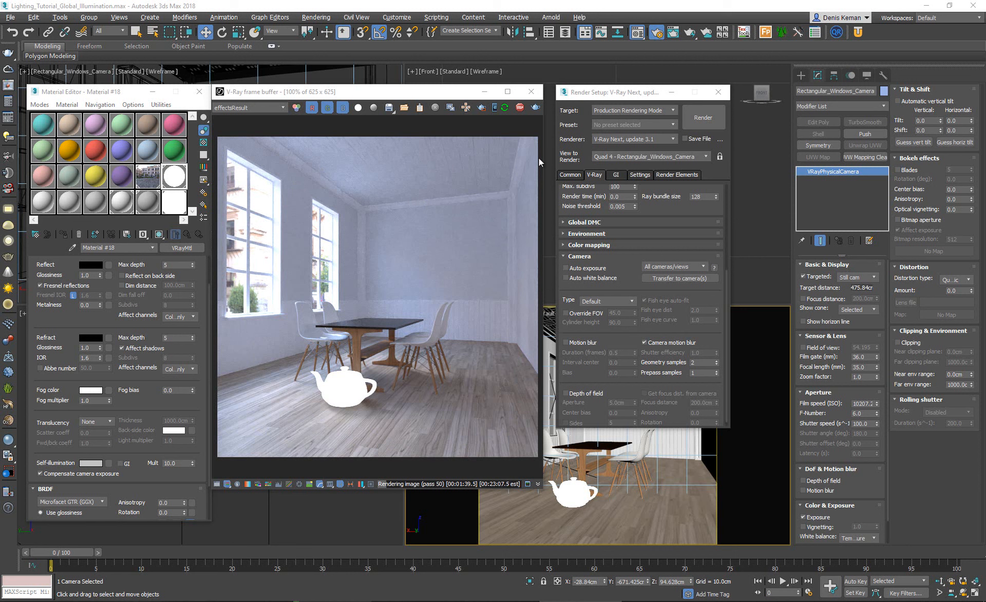
pyautogui.click(521, 109)
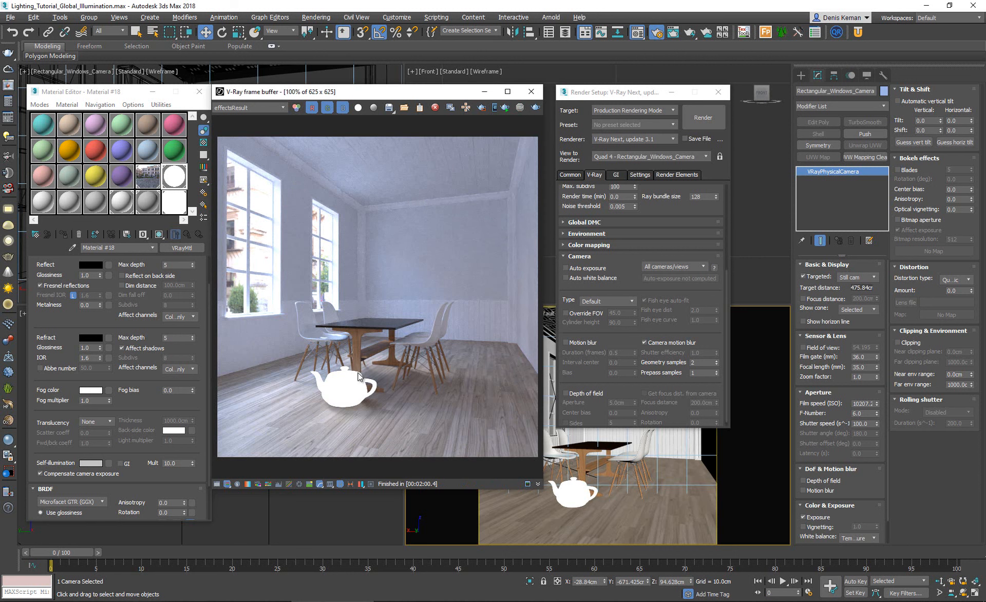
# - Set the VRayDenoiser render element's denoising engine to Default V-Ray denoiser
pyautogui.click(678, 174)
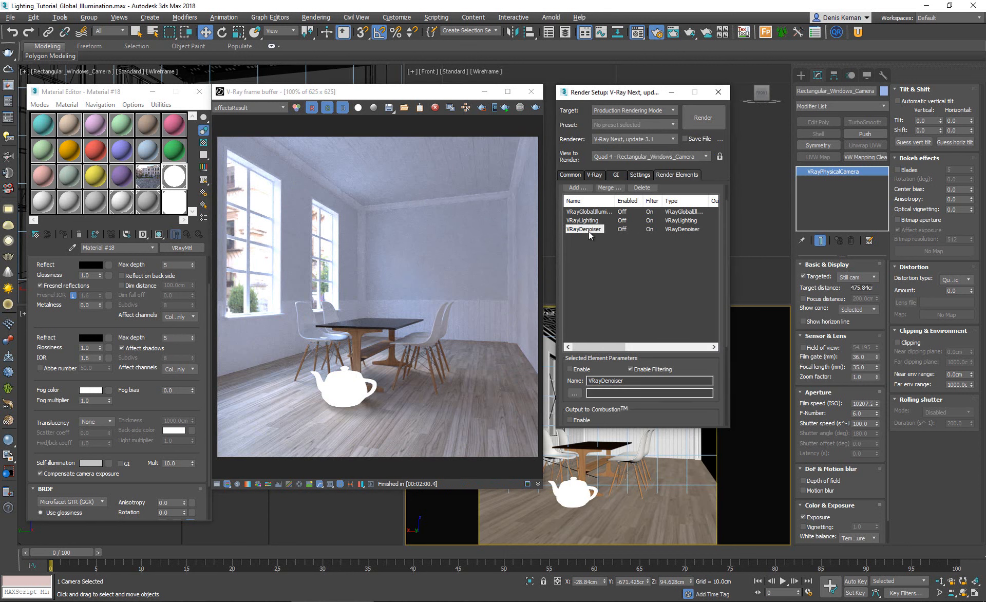
pyautogui.moveTo(684, 369); pyautogui.dragTo(688, 317)
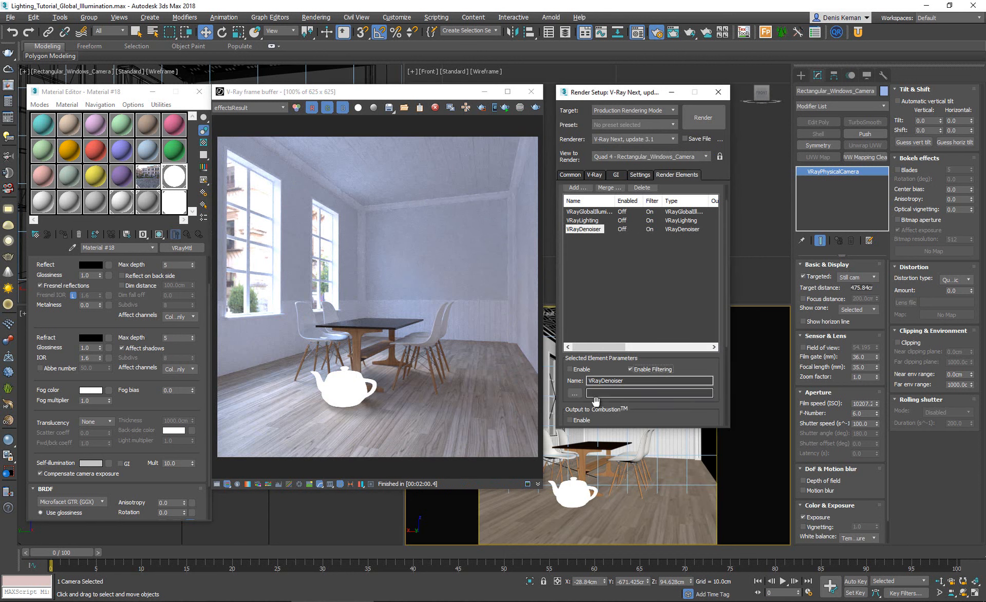
pyautogui.moveTo(596, 401); pyautogui.dragTo(596, 265)
pyautogui.click(667, 362)
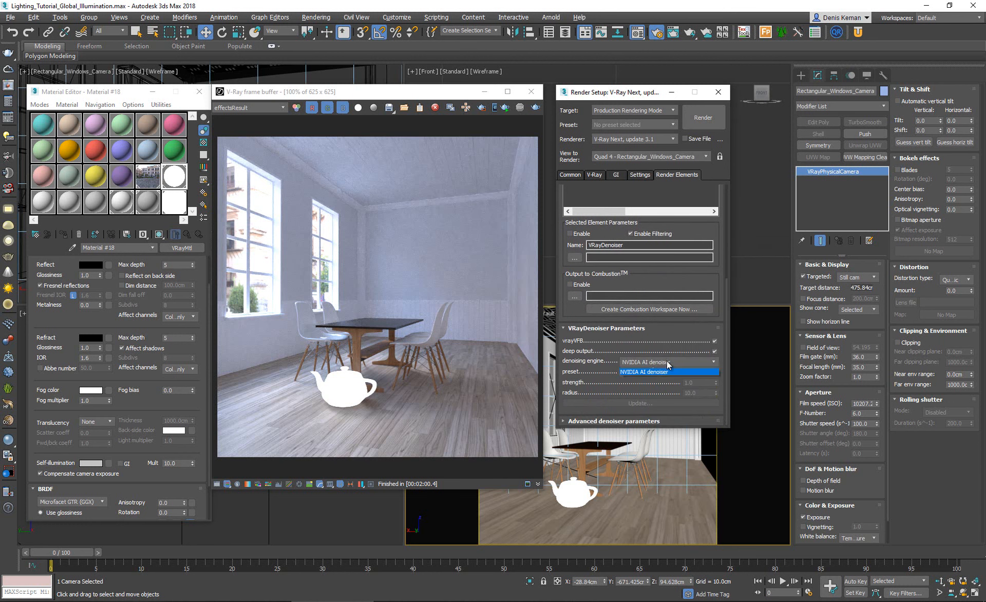
pyautogui.click(658, 371)
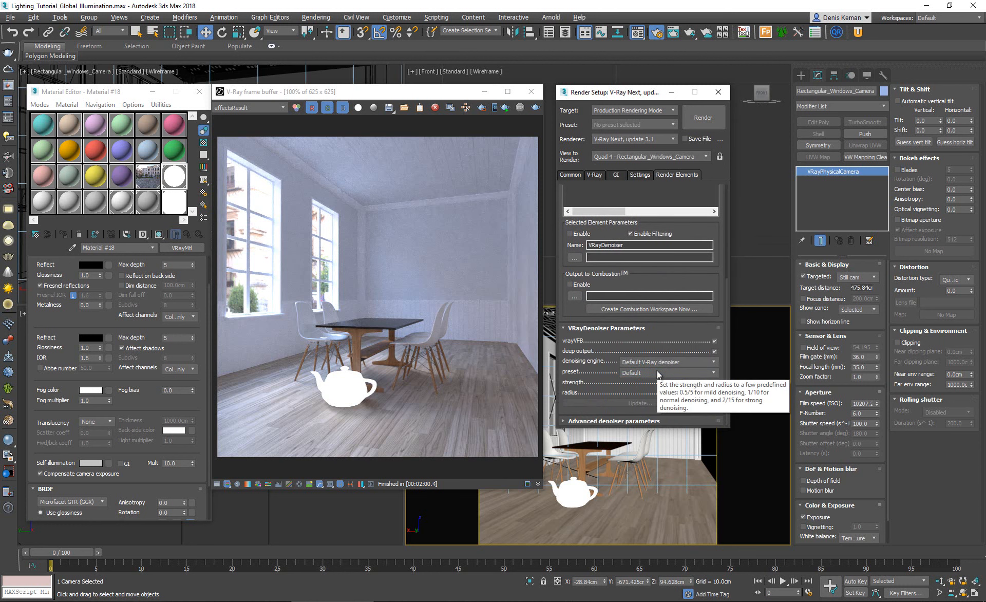